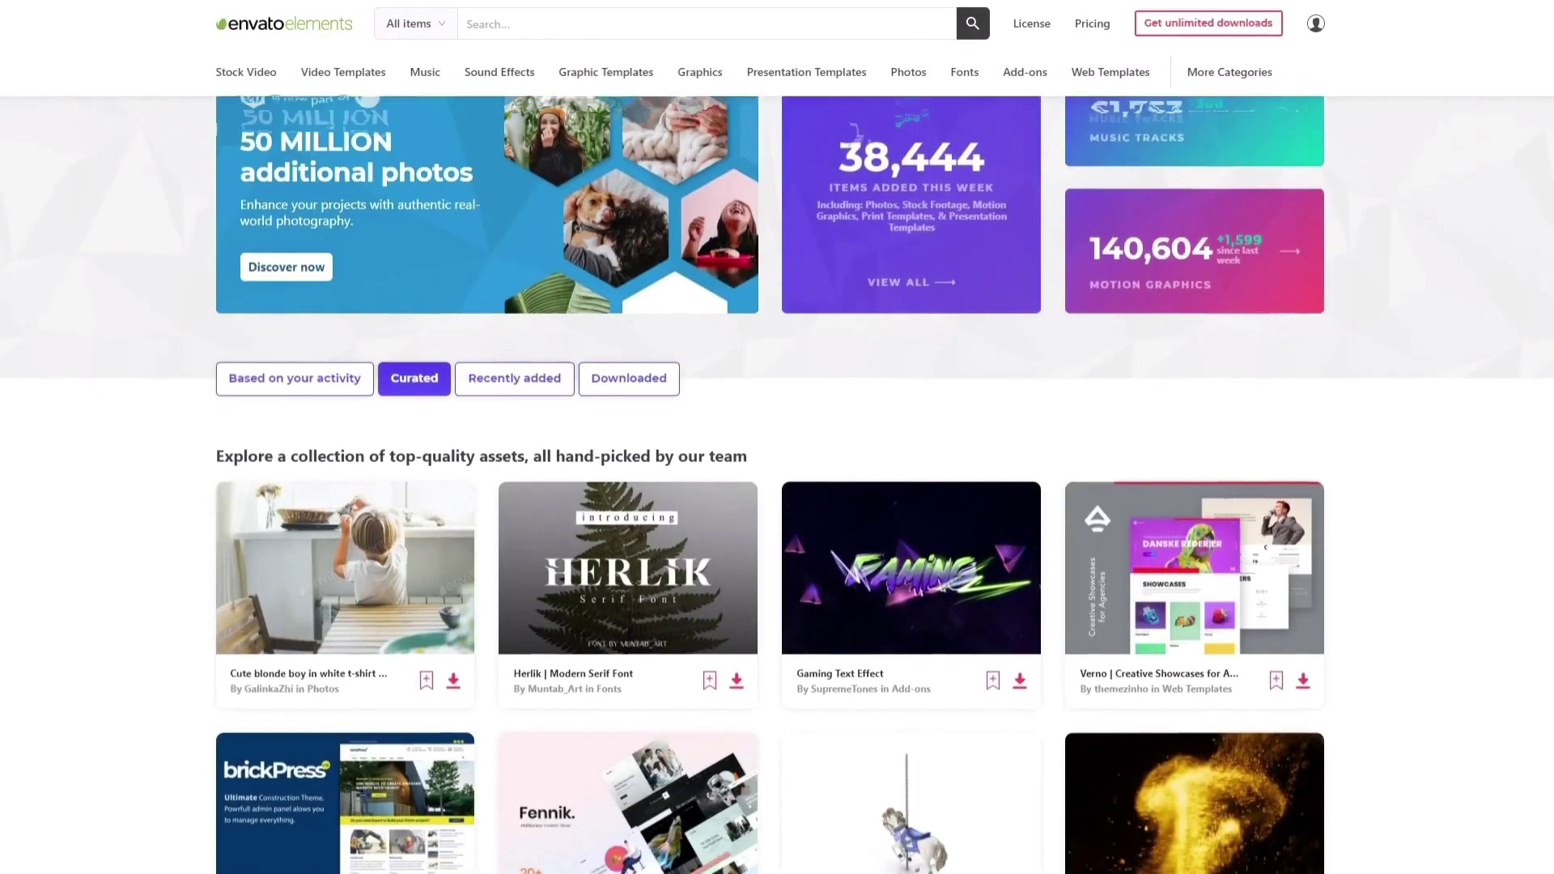
# Step: Scroll down the Envato Elements home page to browse its listings
pyautogui.scroll(-10, 777, 485)
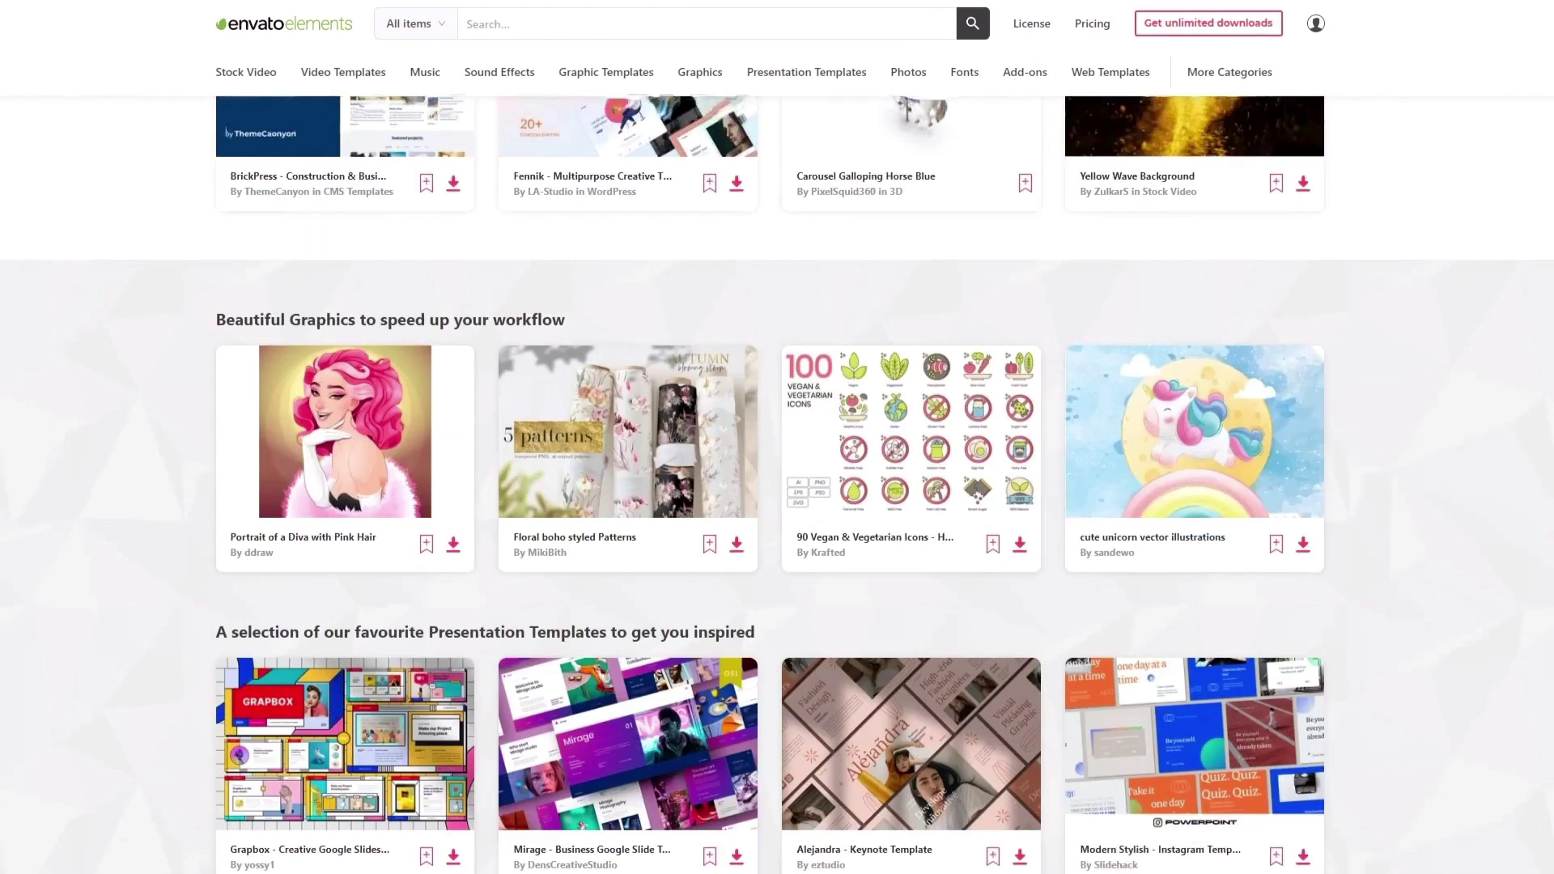
pyautogui.scroll(-3, 777, 486)
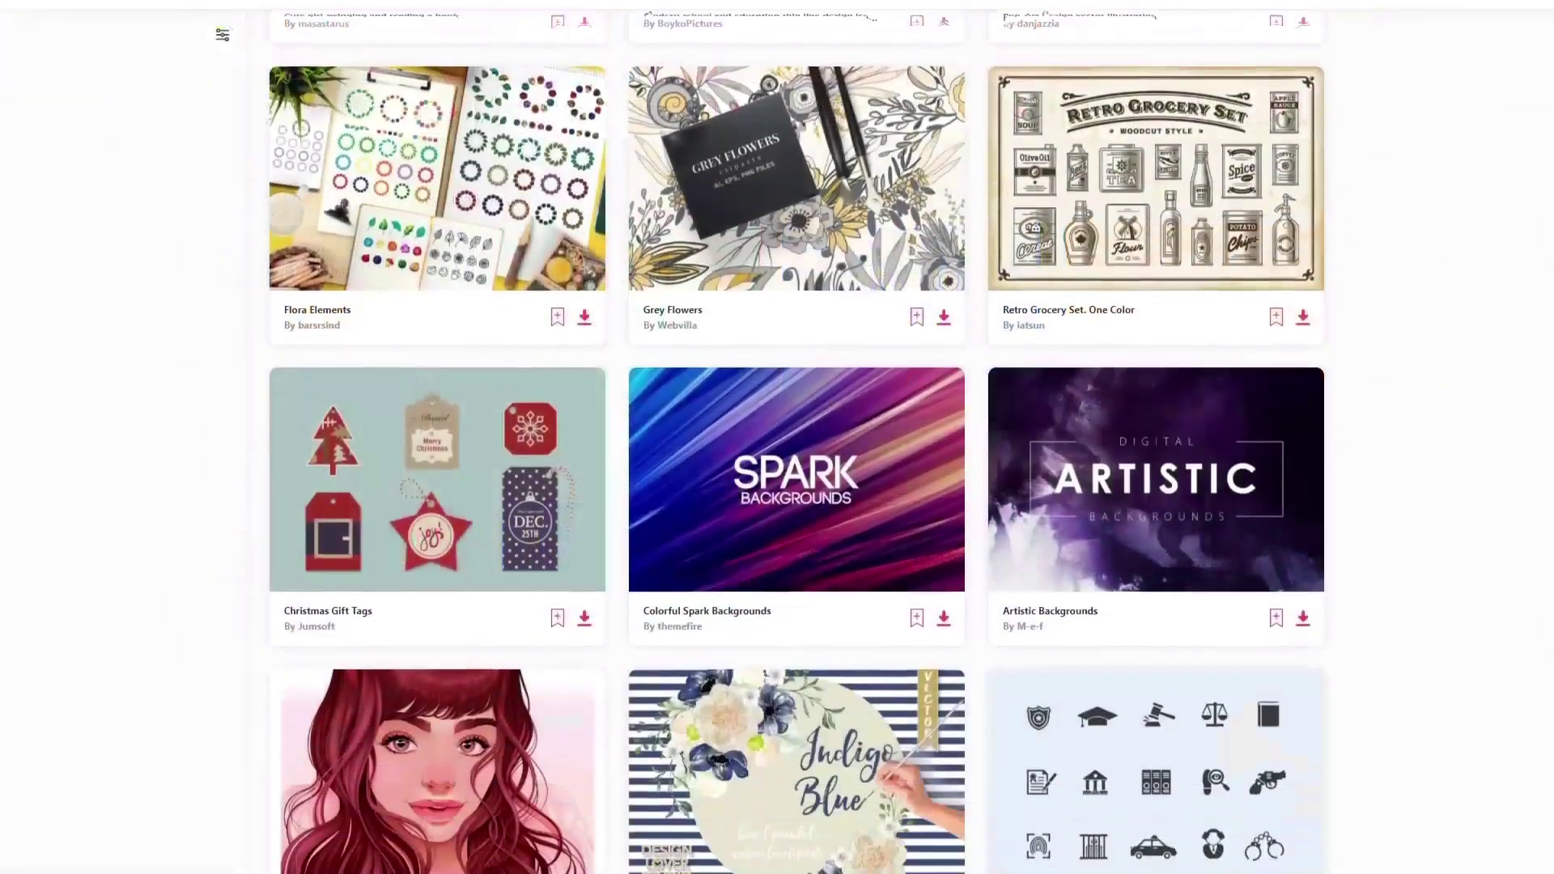
pyautogui.scroll(-3, 777, 485)
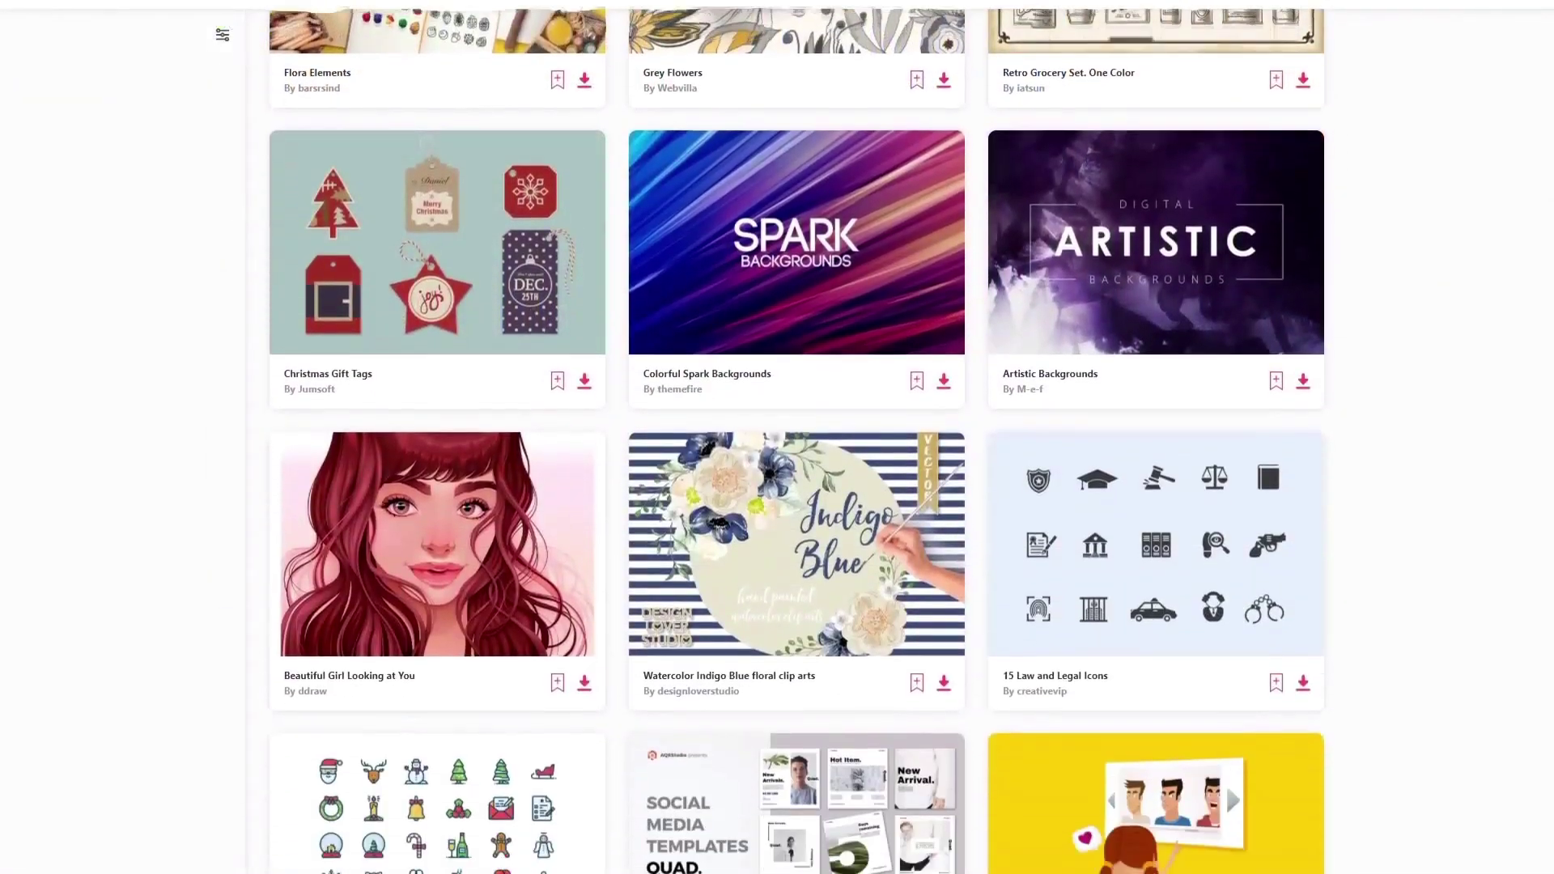
pyautogui.scroll(-10, 777, 486)
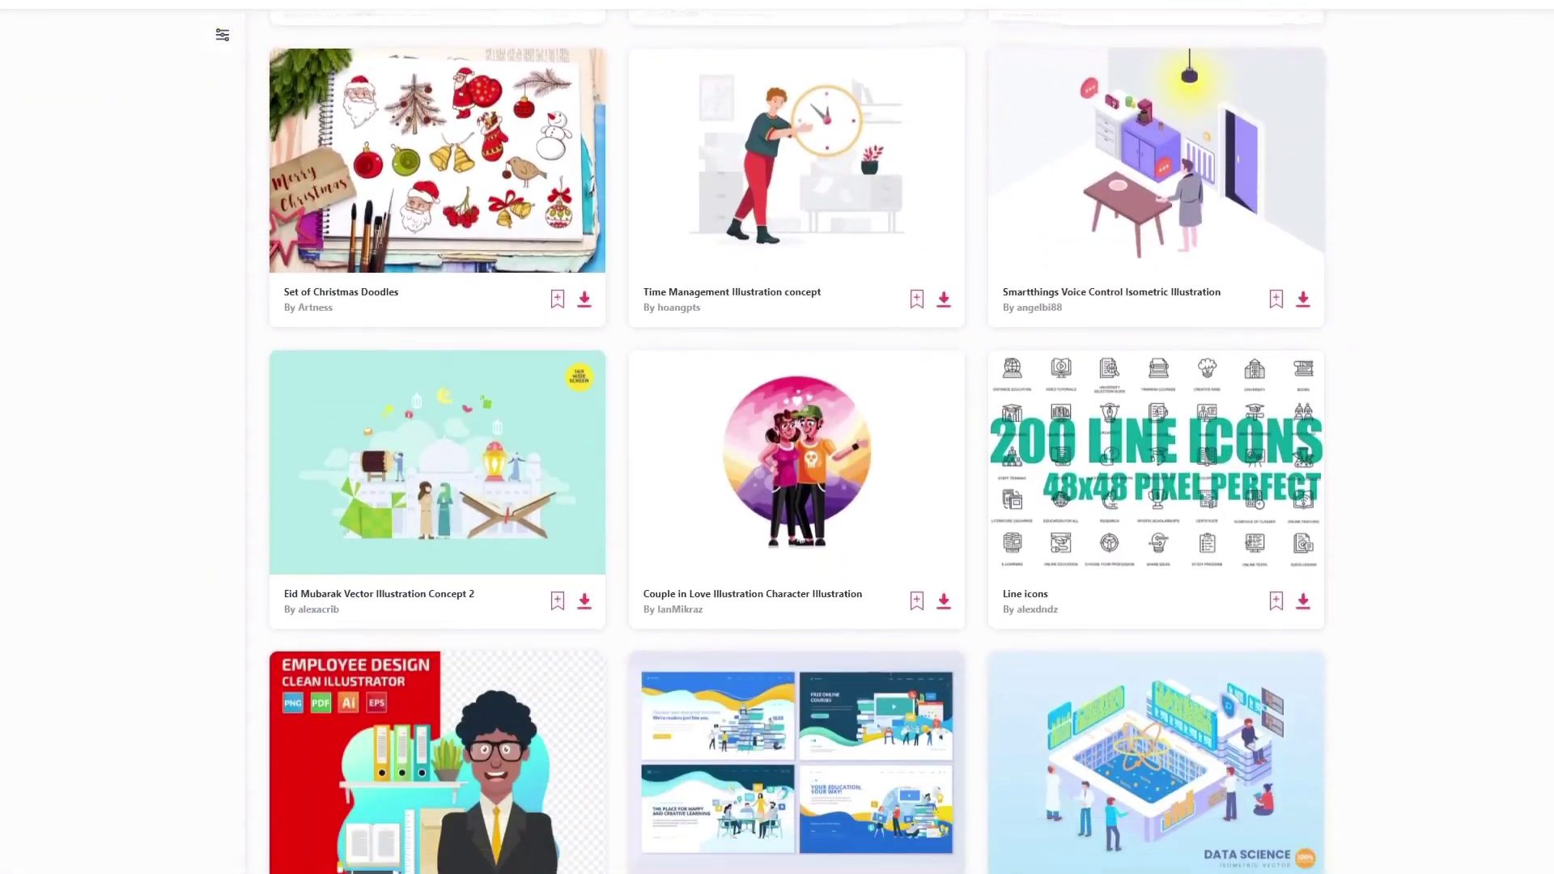
pyautogui.scroll(-10, 777, 486)
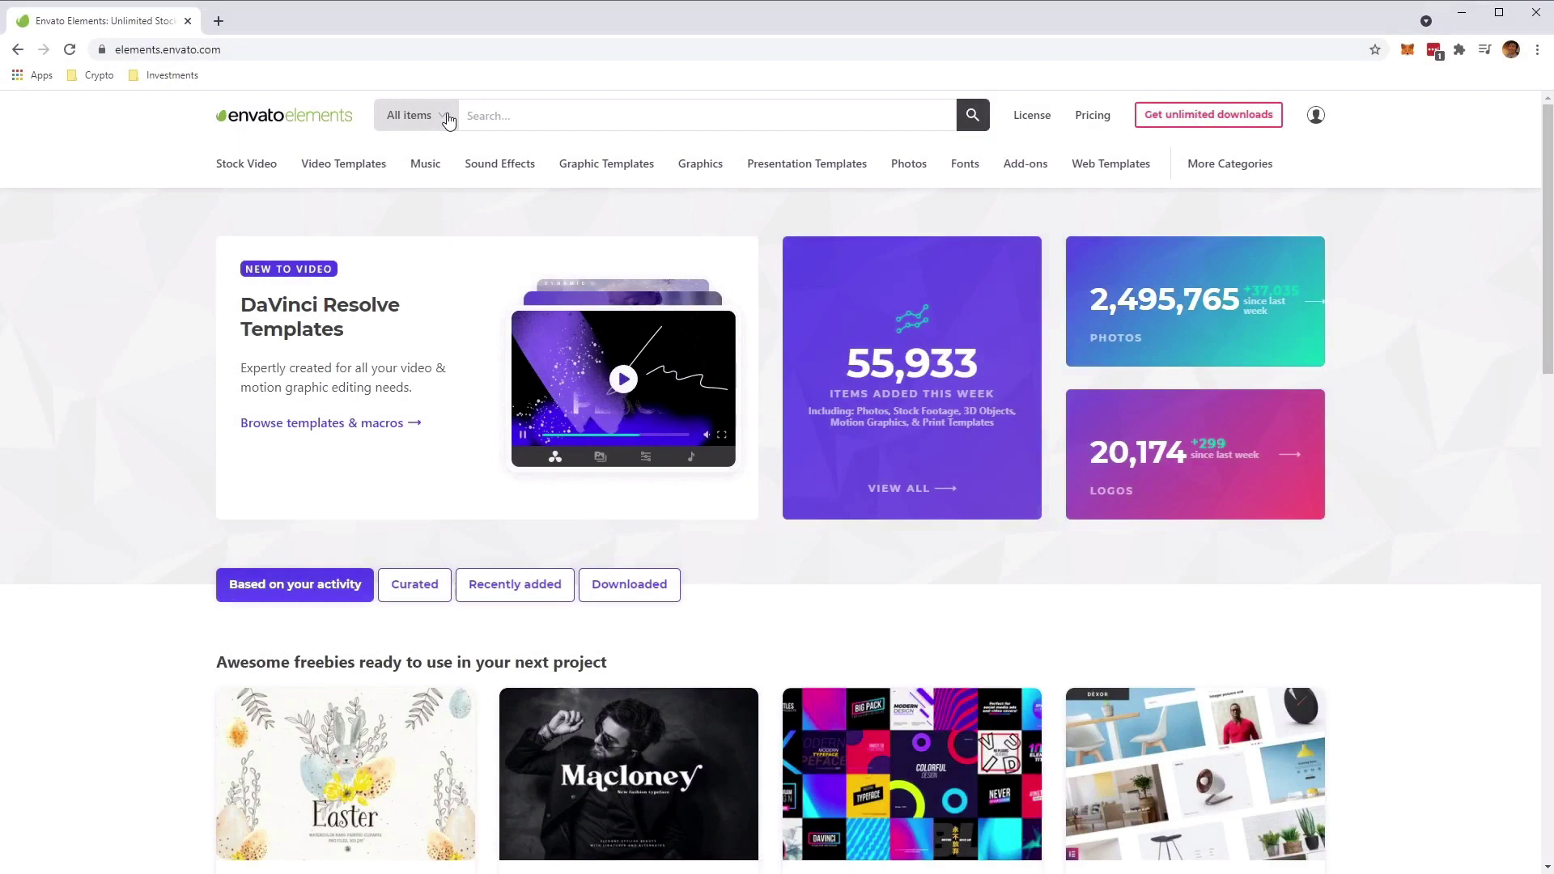
# Step: Search Video Templates for 'cartoon electric elements', getting 1,518 results
pyautogui.click(448, 118)
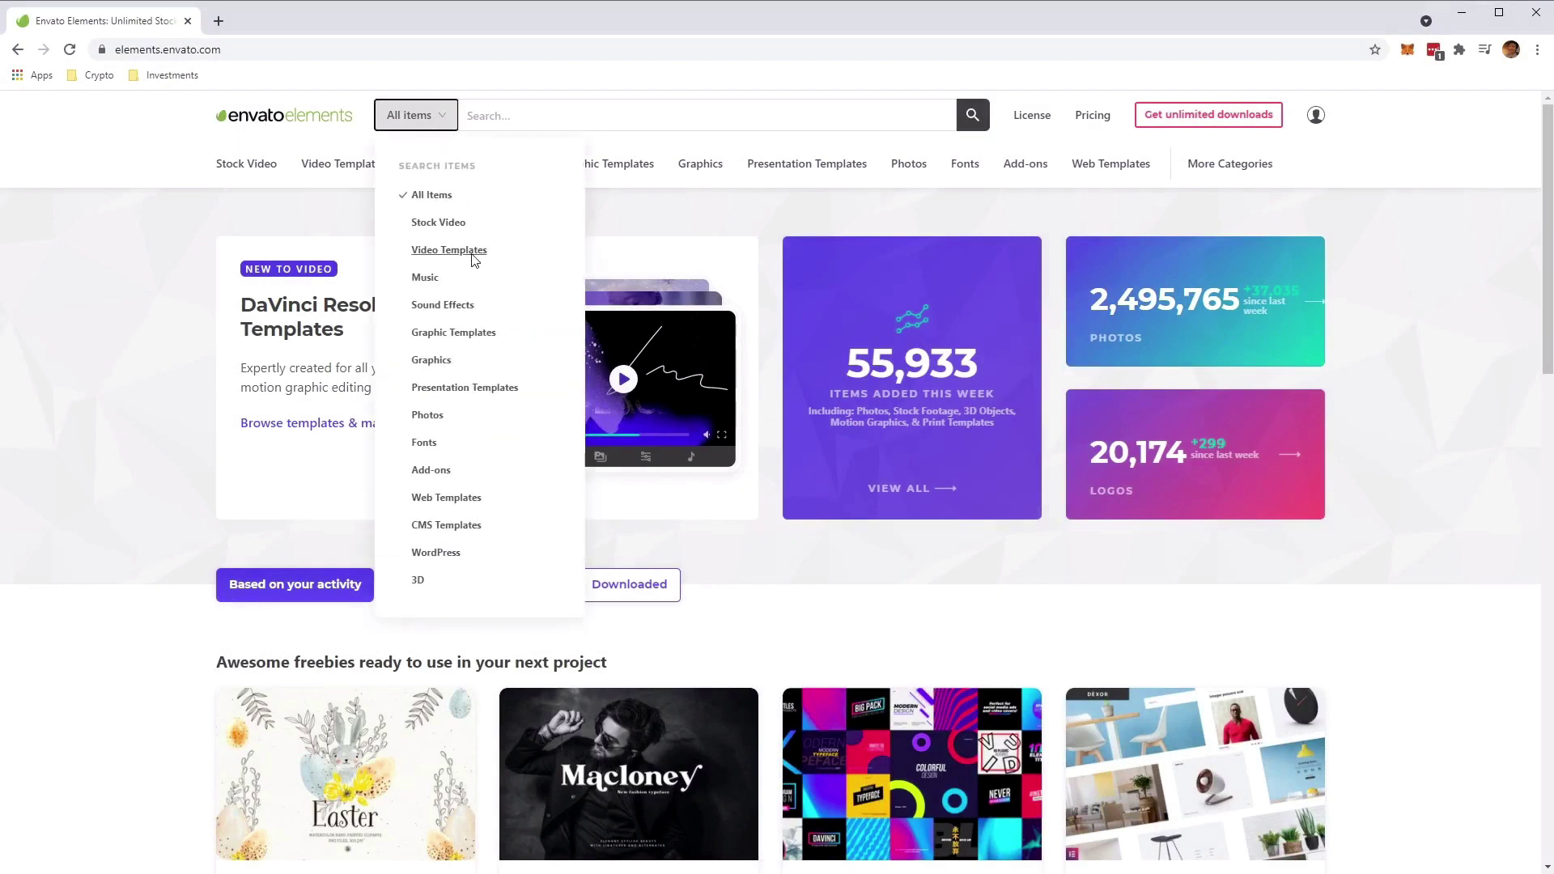
pyautogui.click(449, 251)
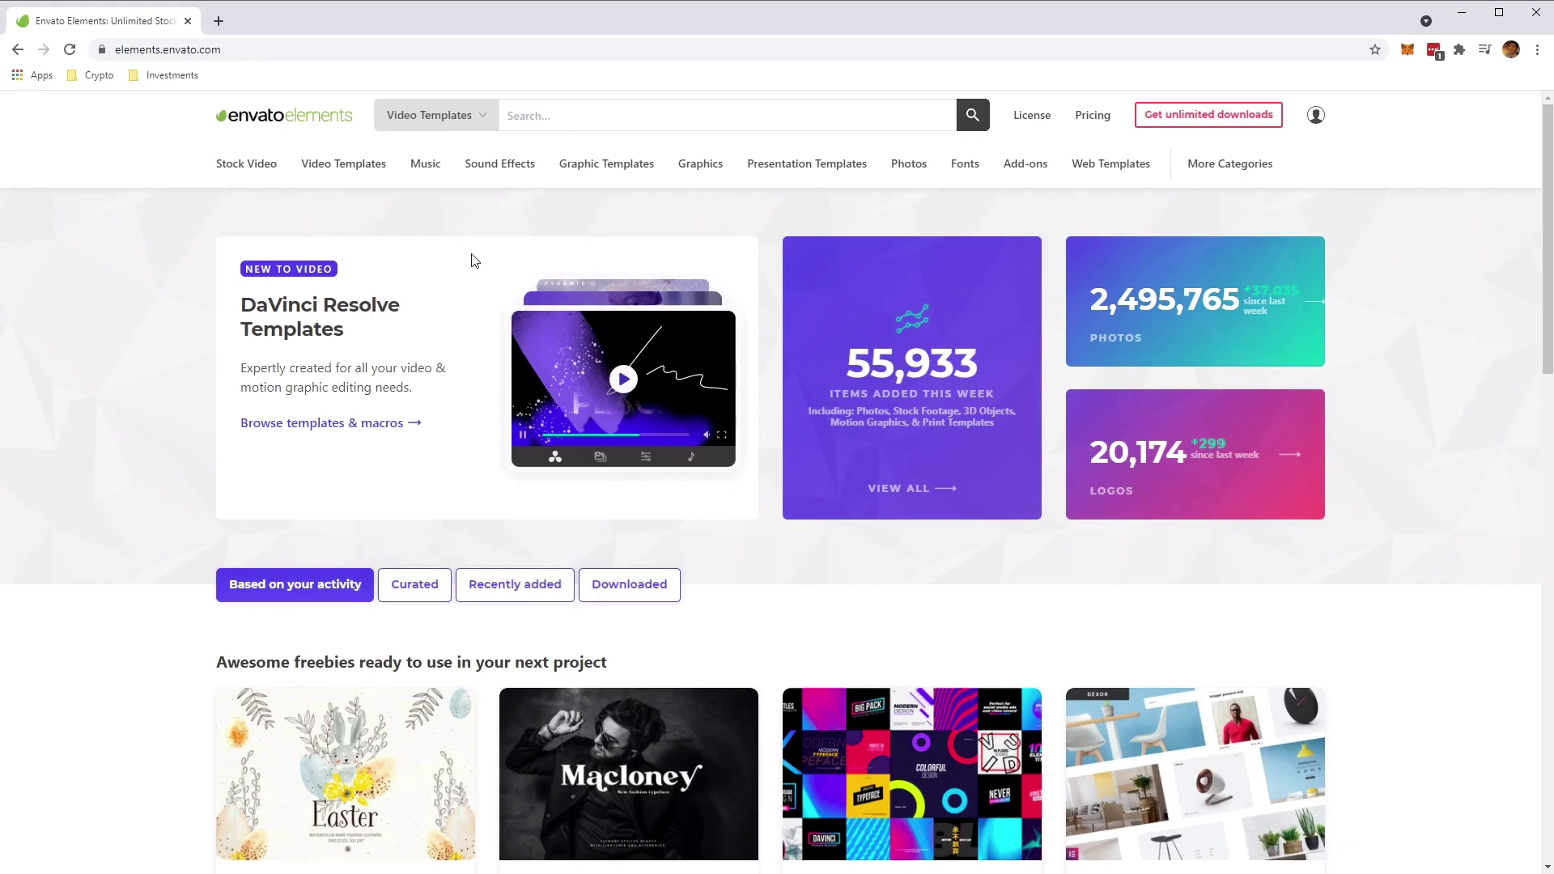
pyautogui.click(700, 128)
pyautogui.write('carto')
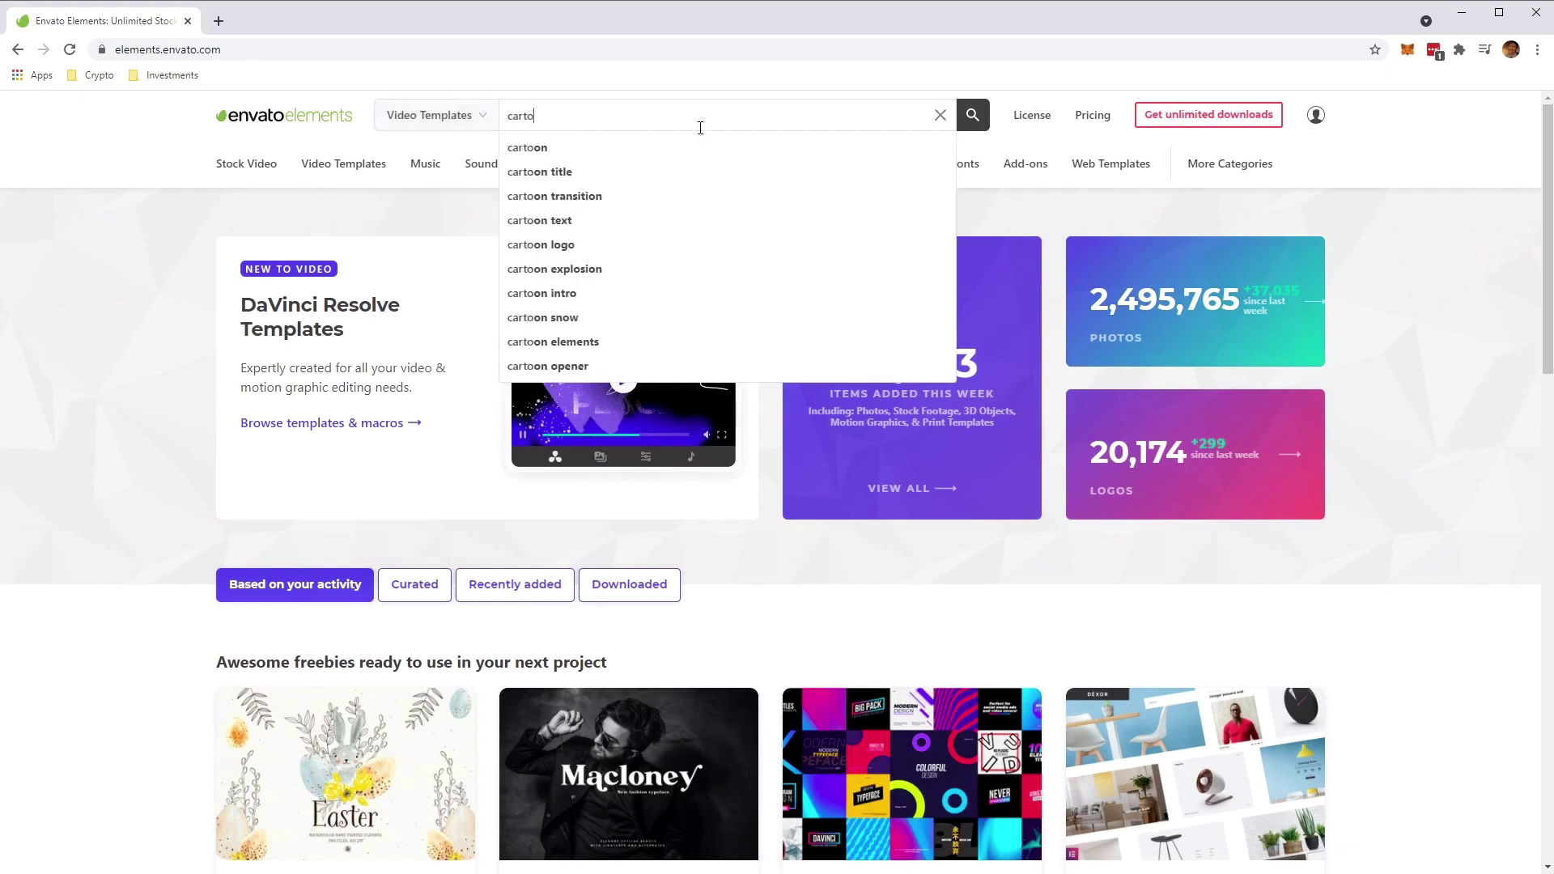
pyautogui.write('on electric elements')
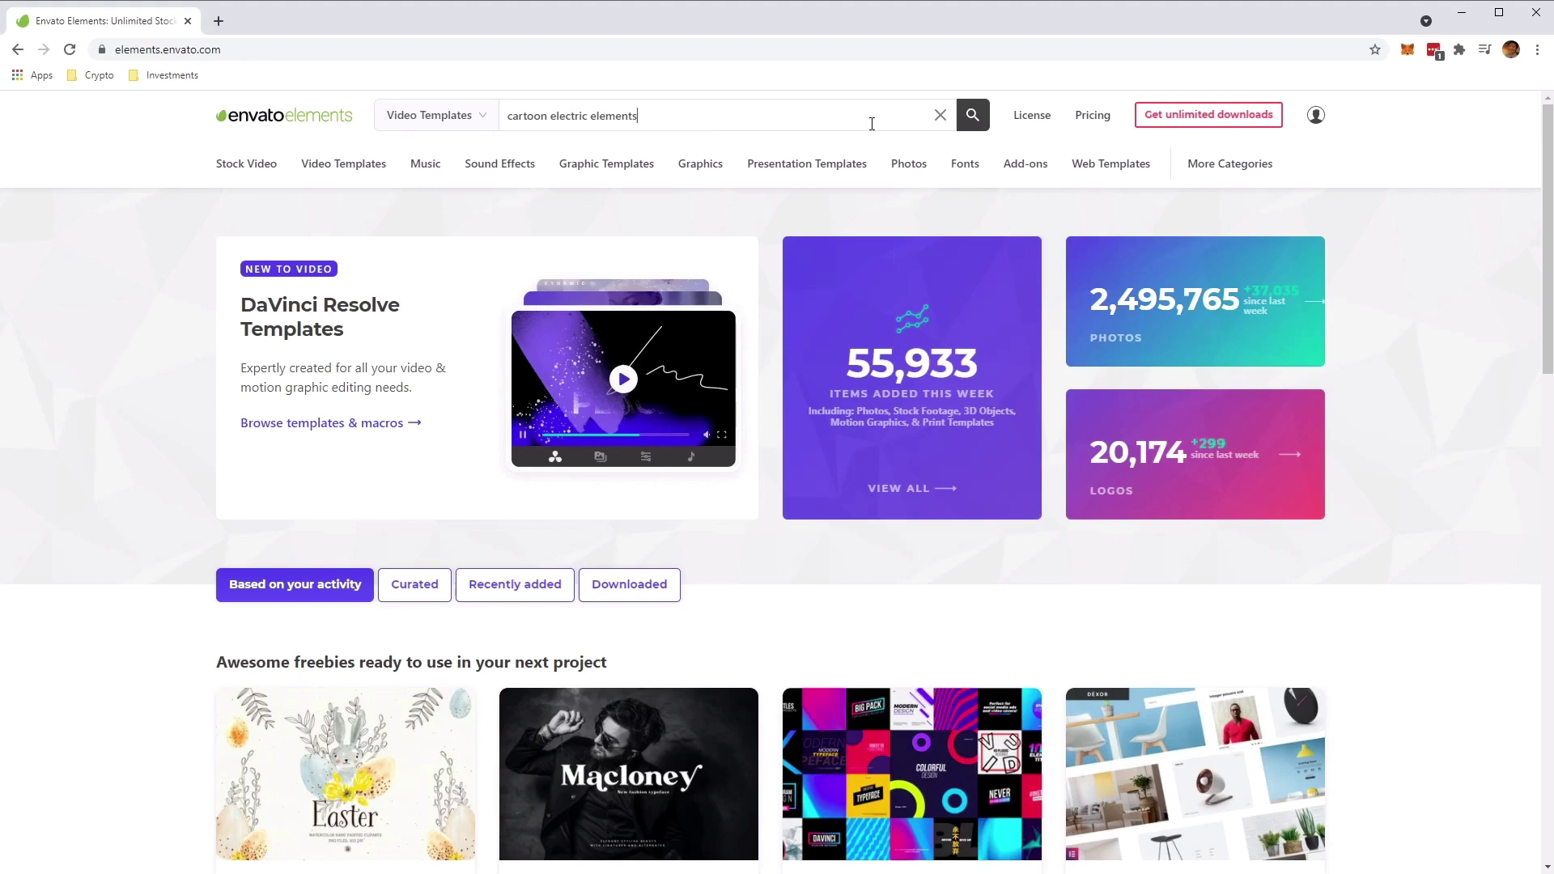
pyautogui.click(979, 127)
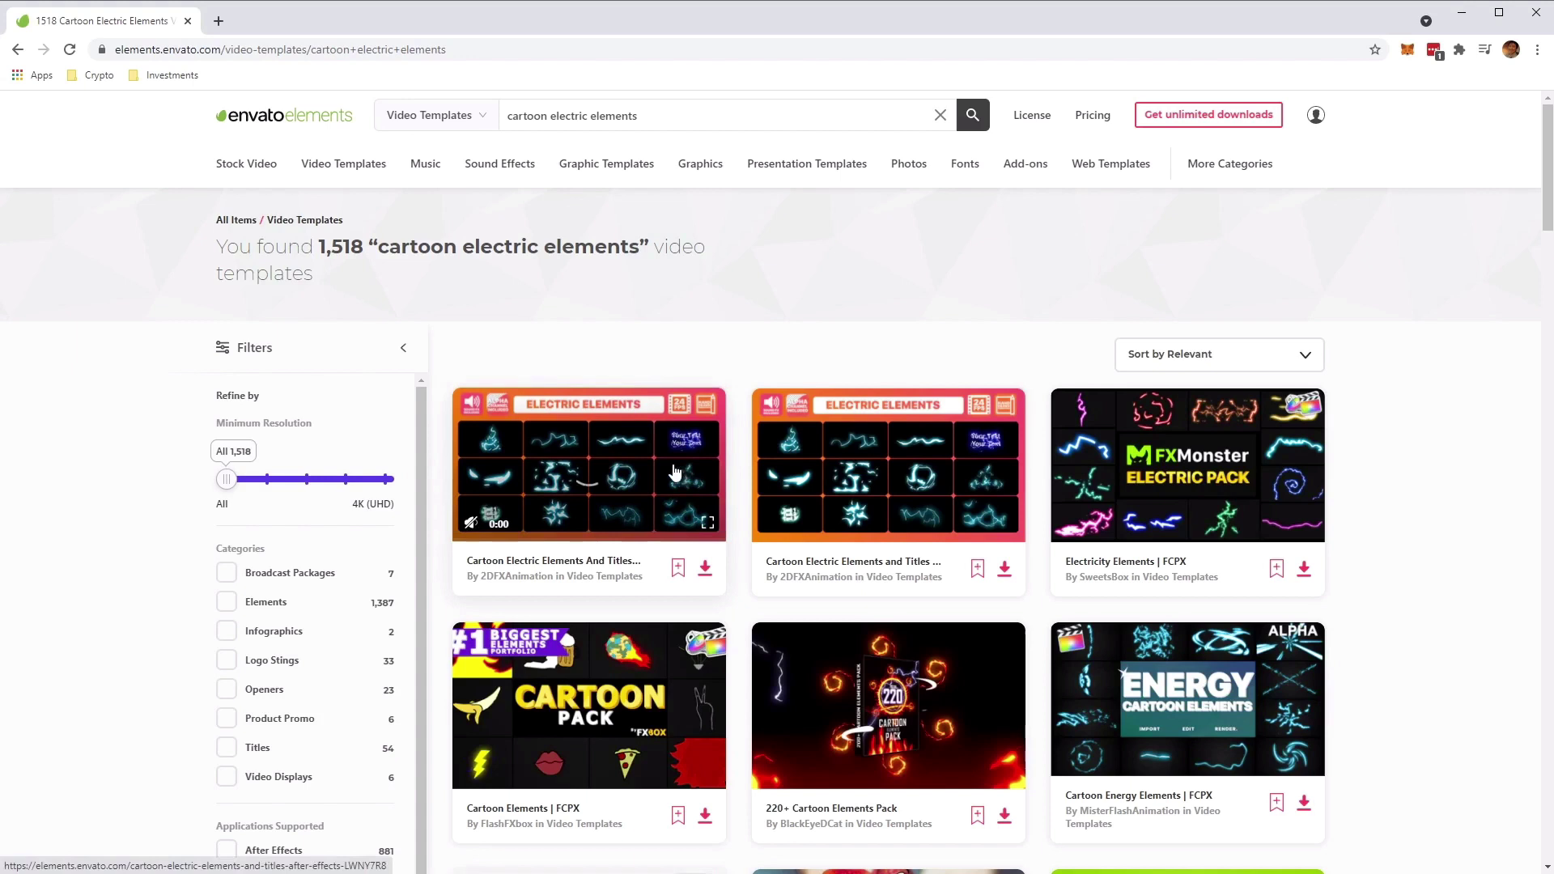
# Step: Preview result thumbnails and open the Cartoon Electric Elements And Titles template page
pyautogui.moveTo(617, 444)
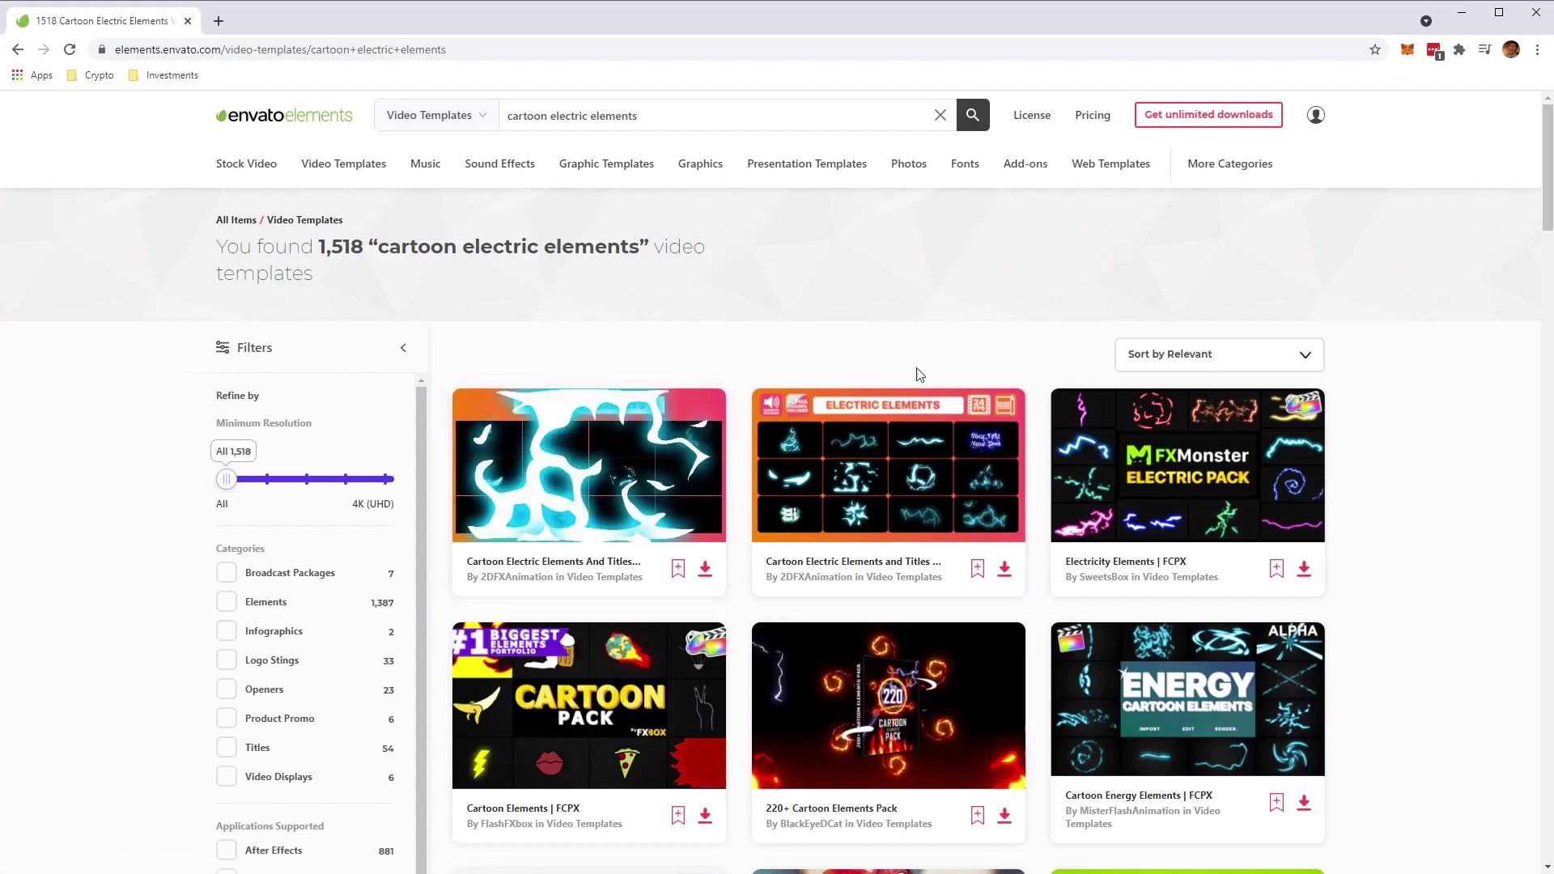
pyautogui.moveTo(881, 397)
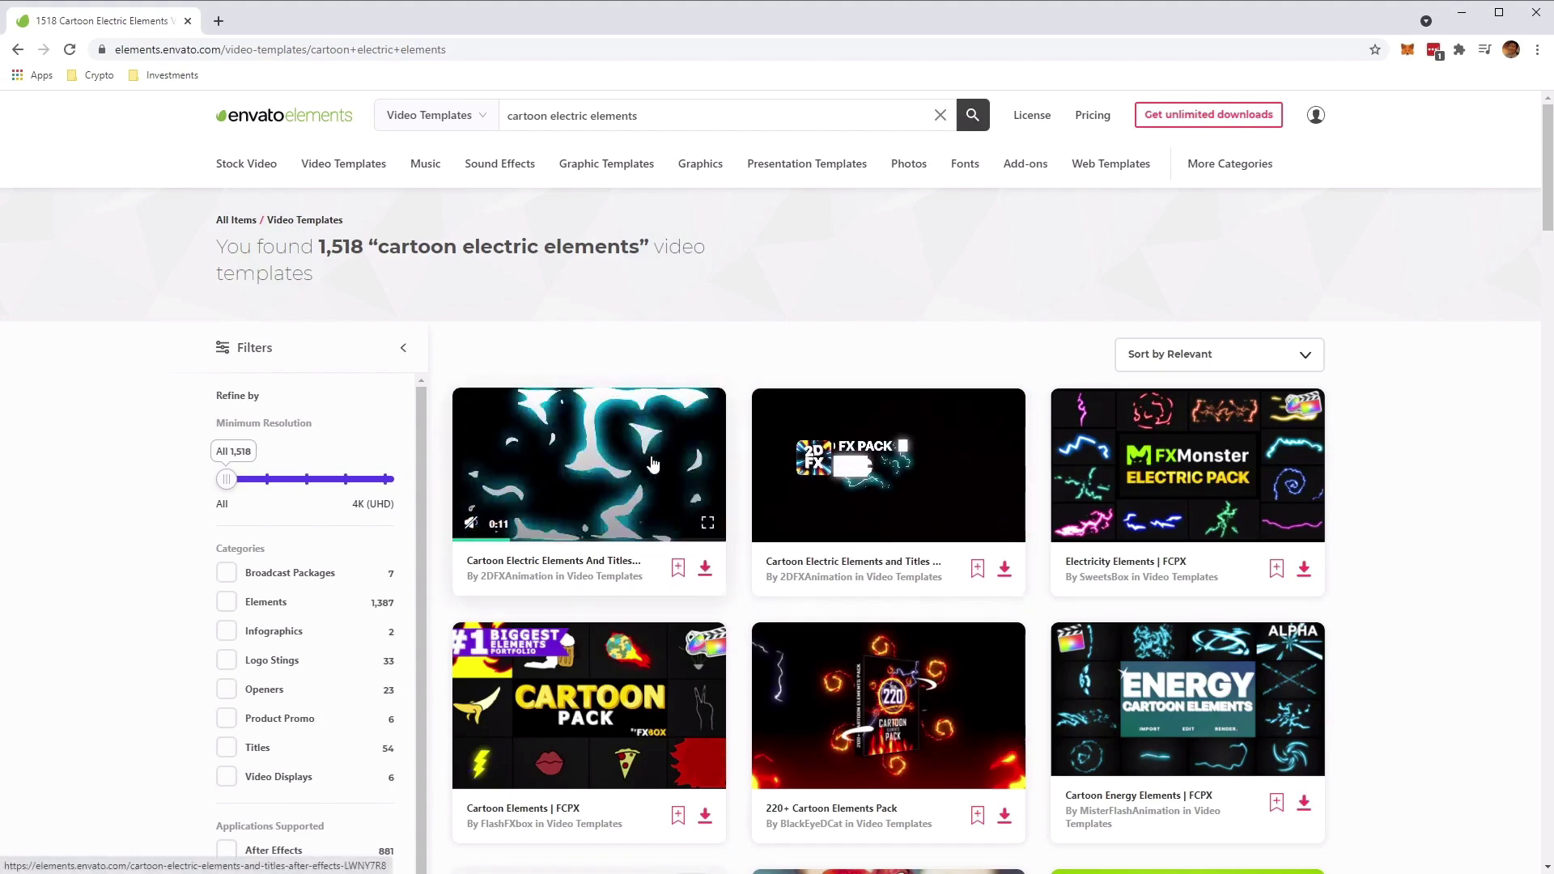
pyautogui.click(585, 433)
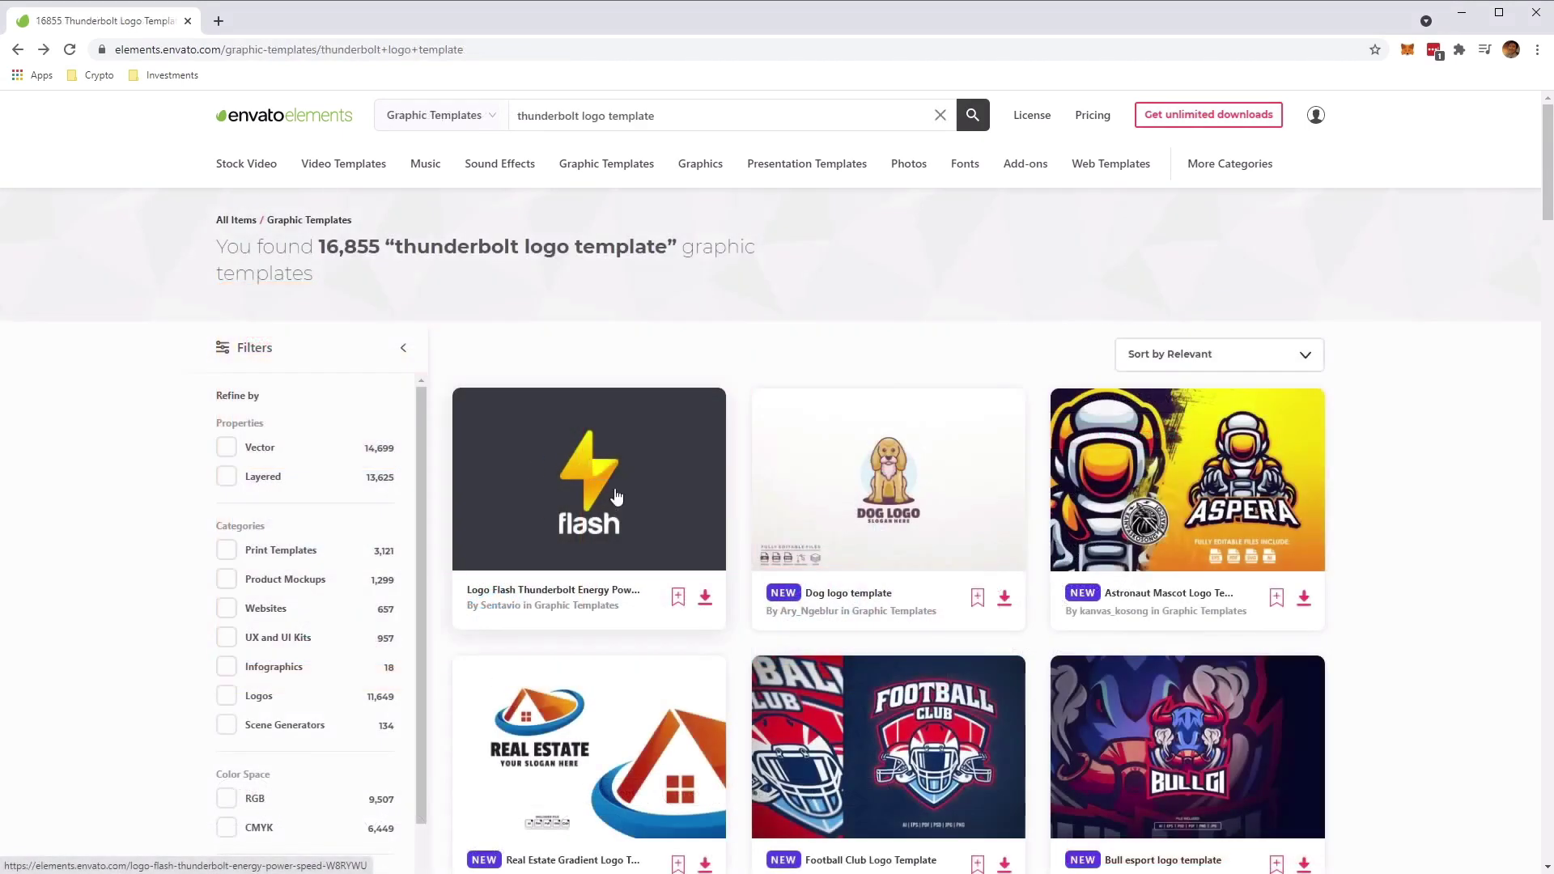
# Step: Open the Logo Flash Thunderbolt item page and scroll down to its file details
pyautogui.click(647, 525)
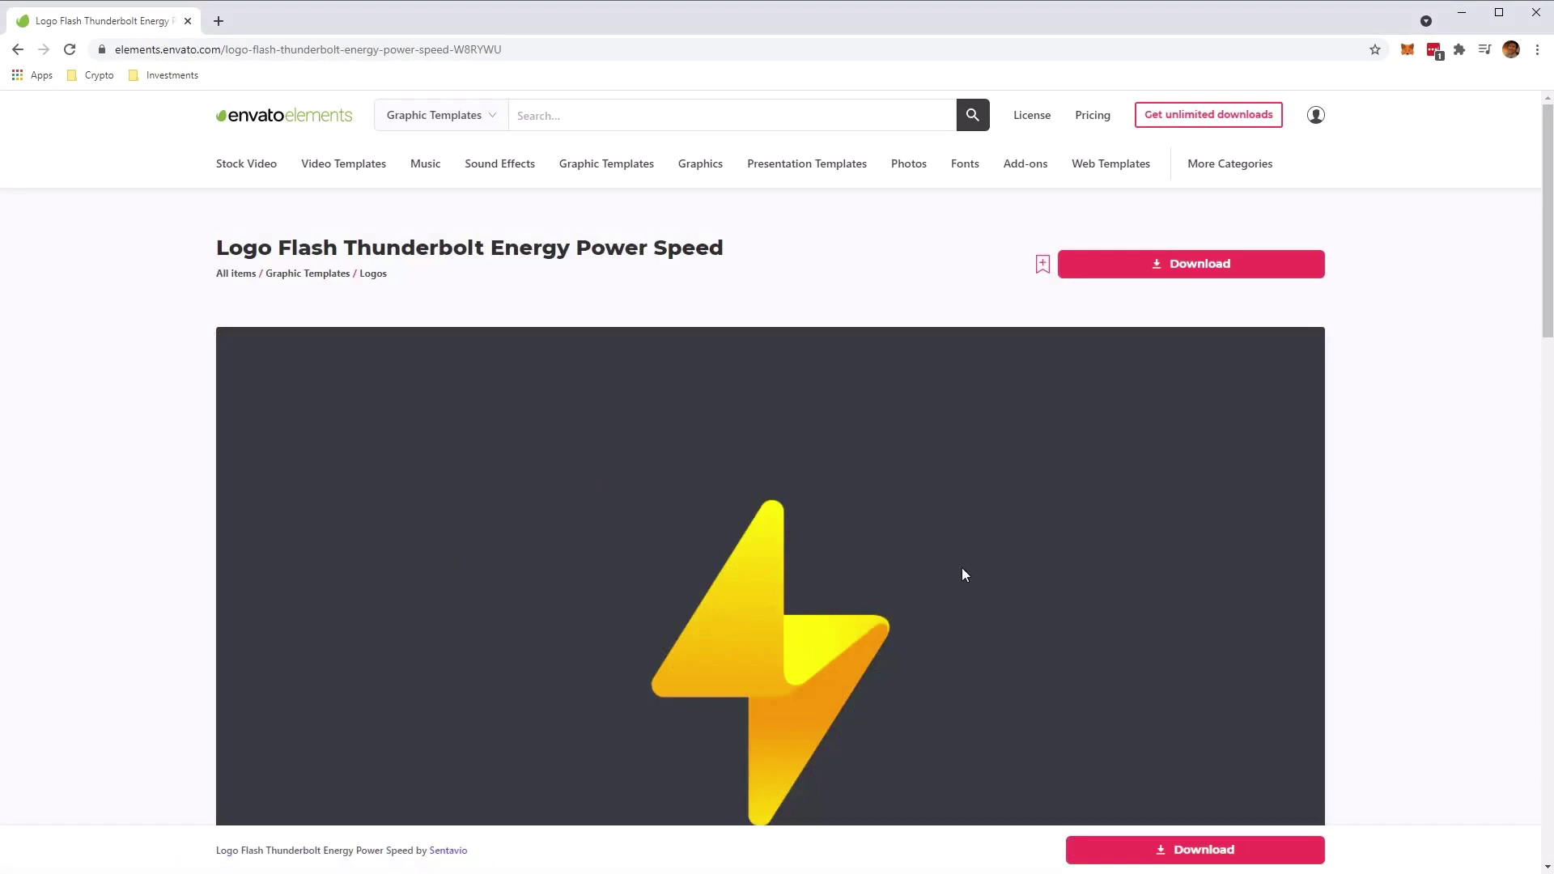
pyautogui.scroll(-2, 963, 573)
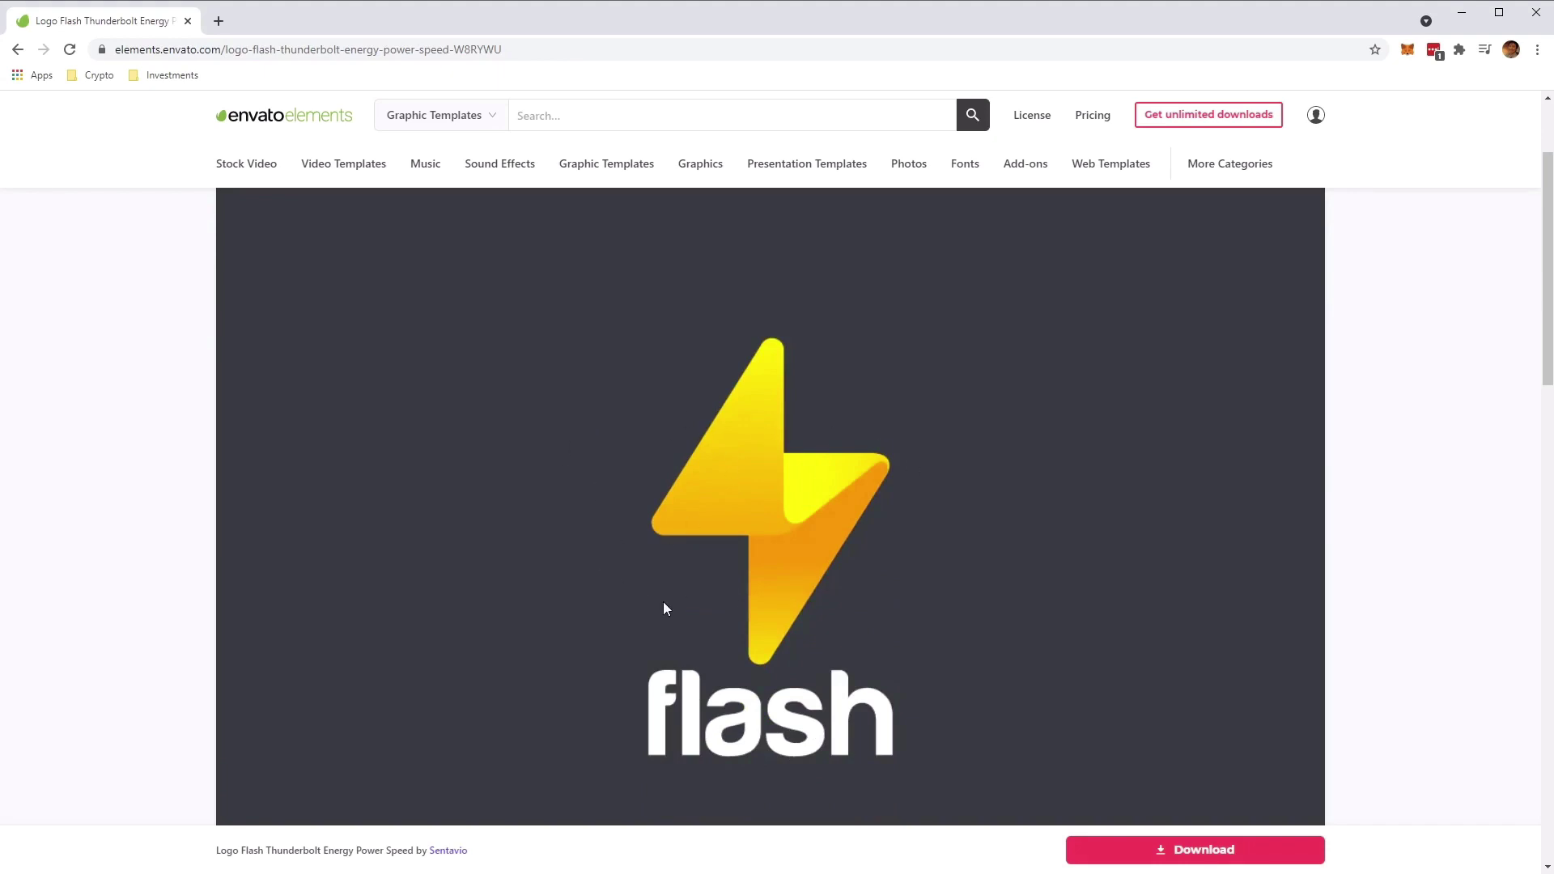
pyautogui.scroll(-3, 746, 612)
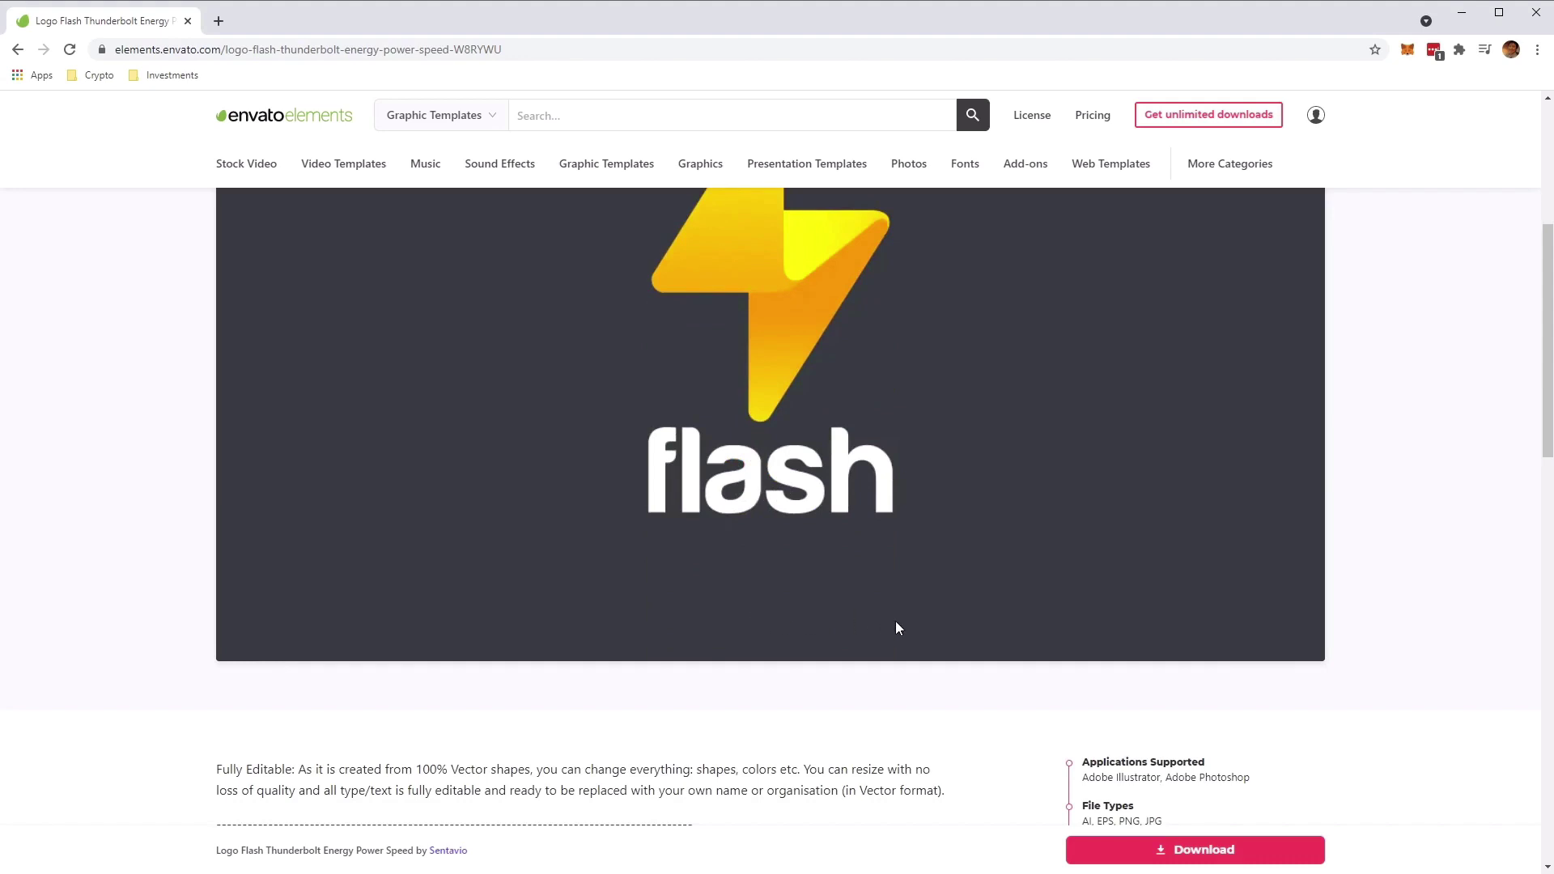
pyautogui.scroll(-1, 896, 622)
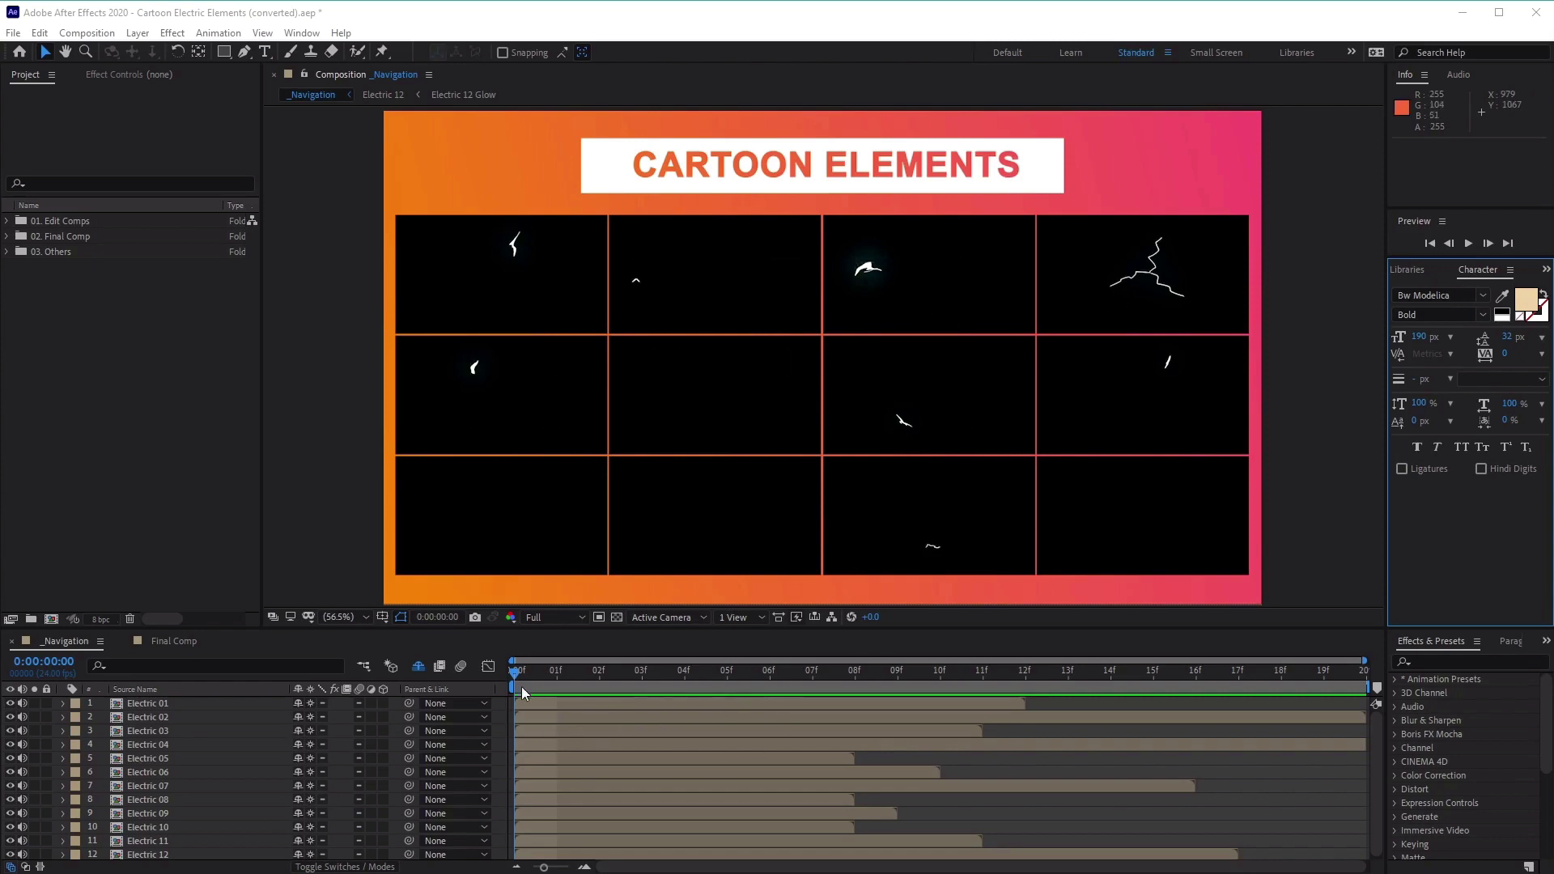
# Step: Scrub the _Navigation comp, then play and stop the preview of the lightning grid
pyautogui.moveTo(516, 676)
pyautogui.mouseDown()
pyautogui.moveTo(721, 658)
pyautogui.moveTo(518, 650)
pyautogui.moveTo(751, 637)
pyautogui.moveTo(505, 643)
pyautogui.moveTo(716, 644)
pyautogui.moveTo(497, 657)
pyautogui.mouseUp()
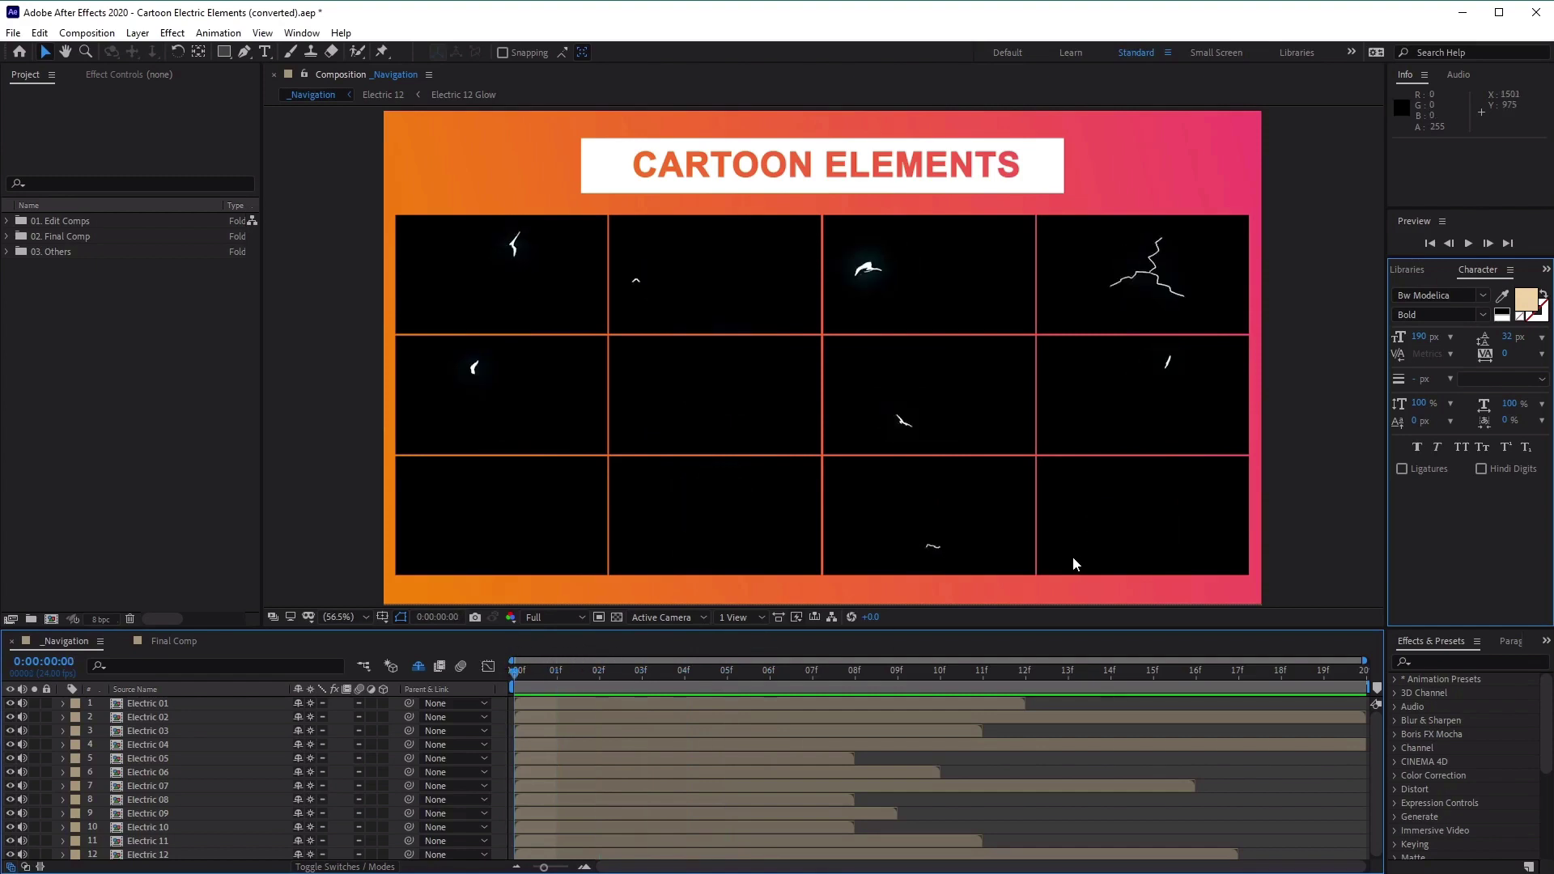
pyautogui.click(1469, 243)
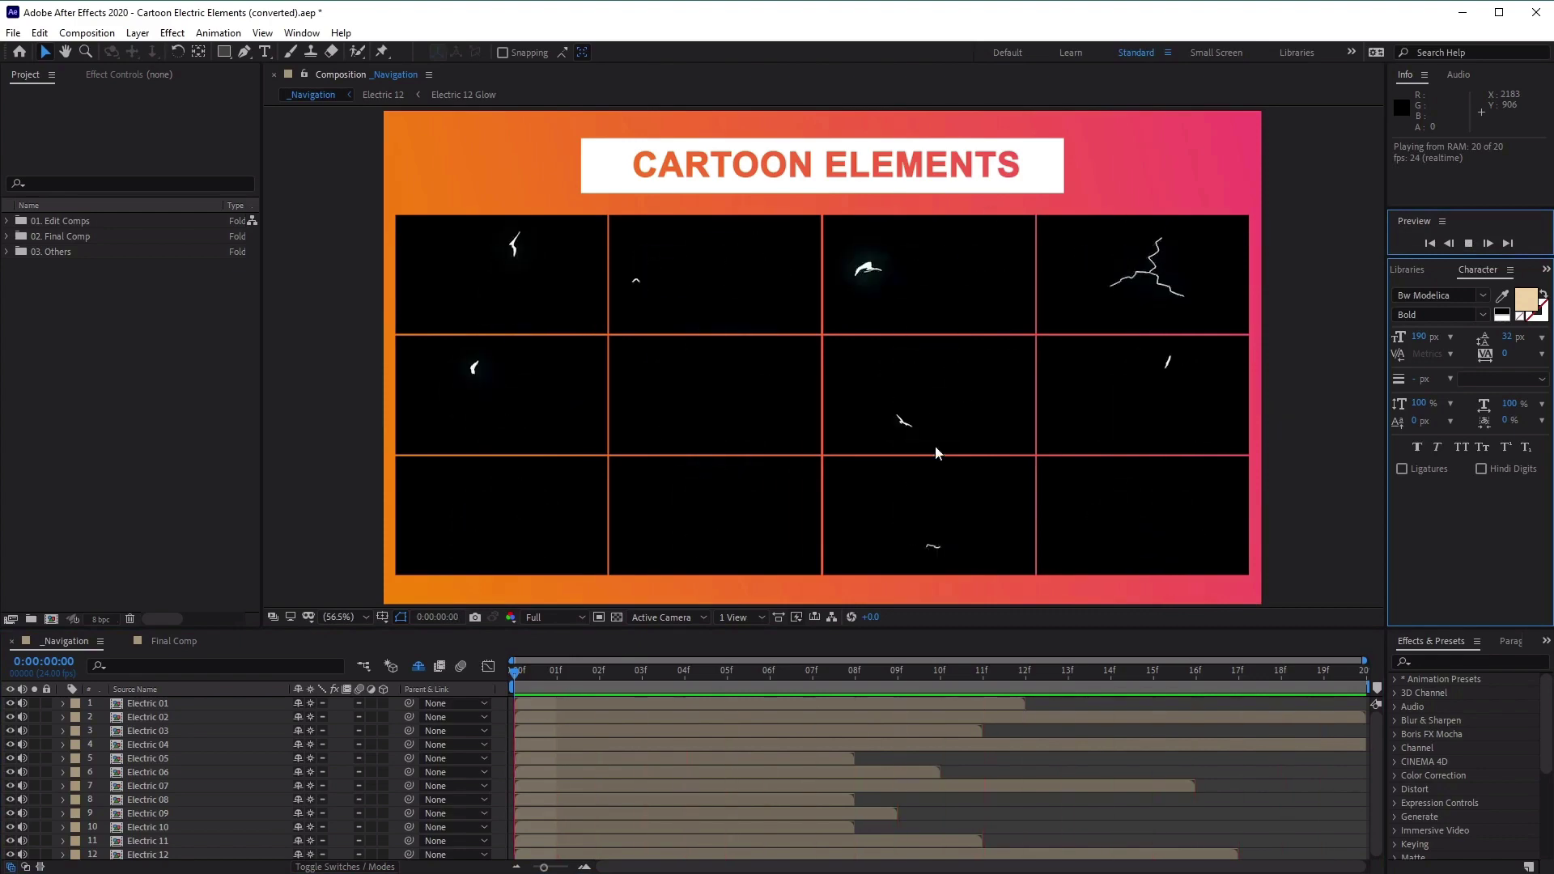
pyautogui.click(1470, 243)
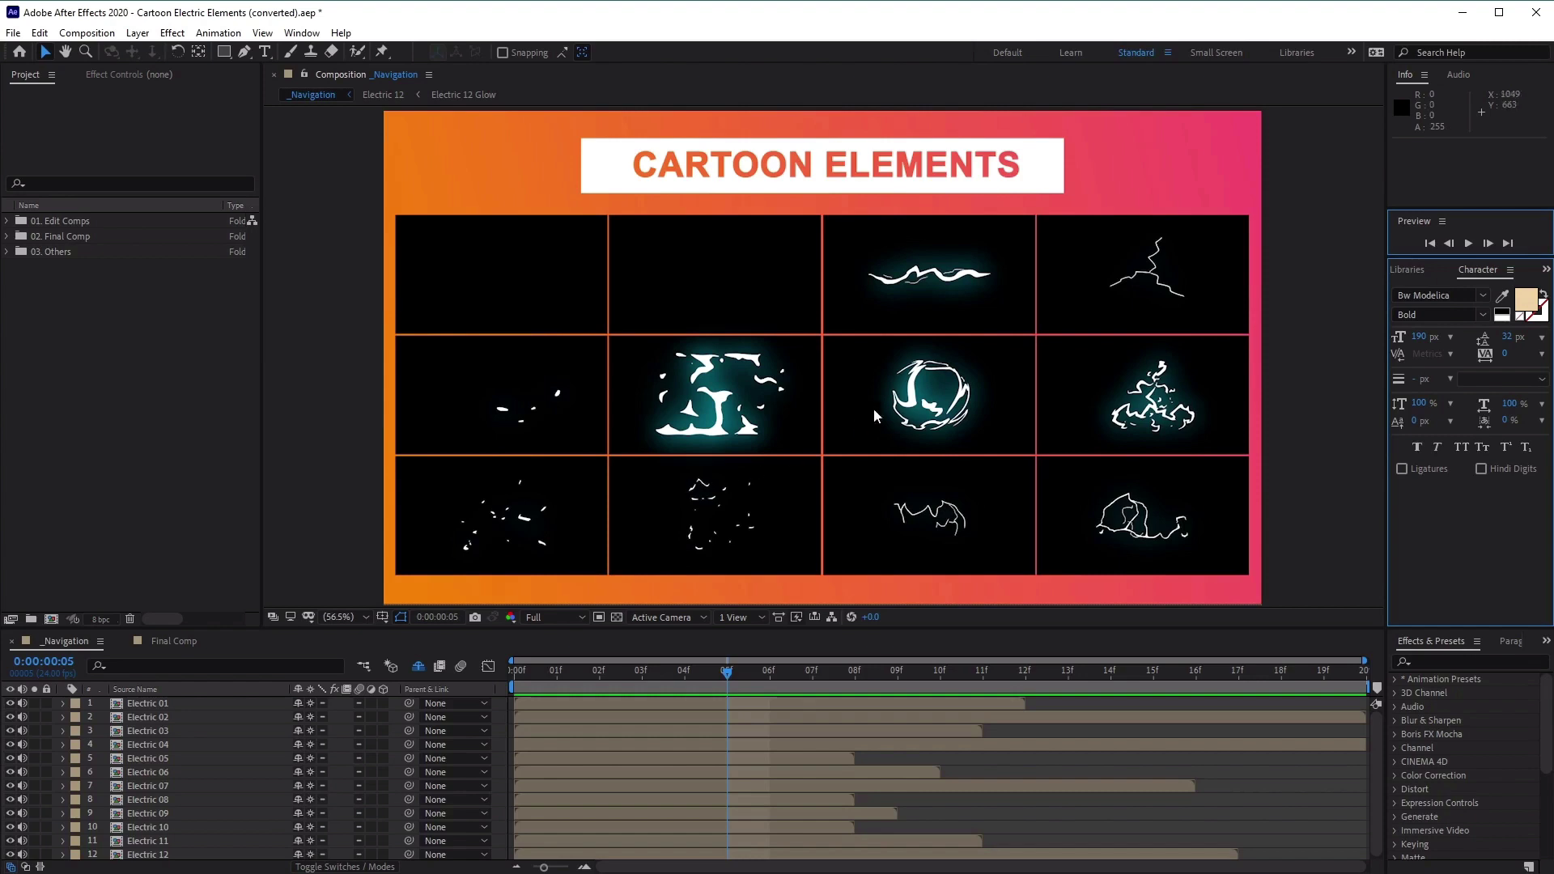
# Step: Select Electric 05, 06 and 07 in turn, confirming Electric 07 is the circular burst
pyautogui.click(196, 770)
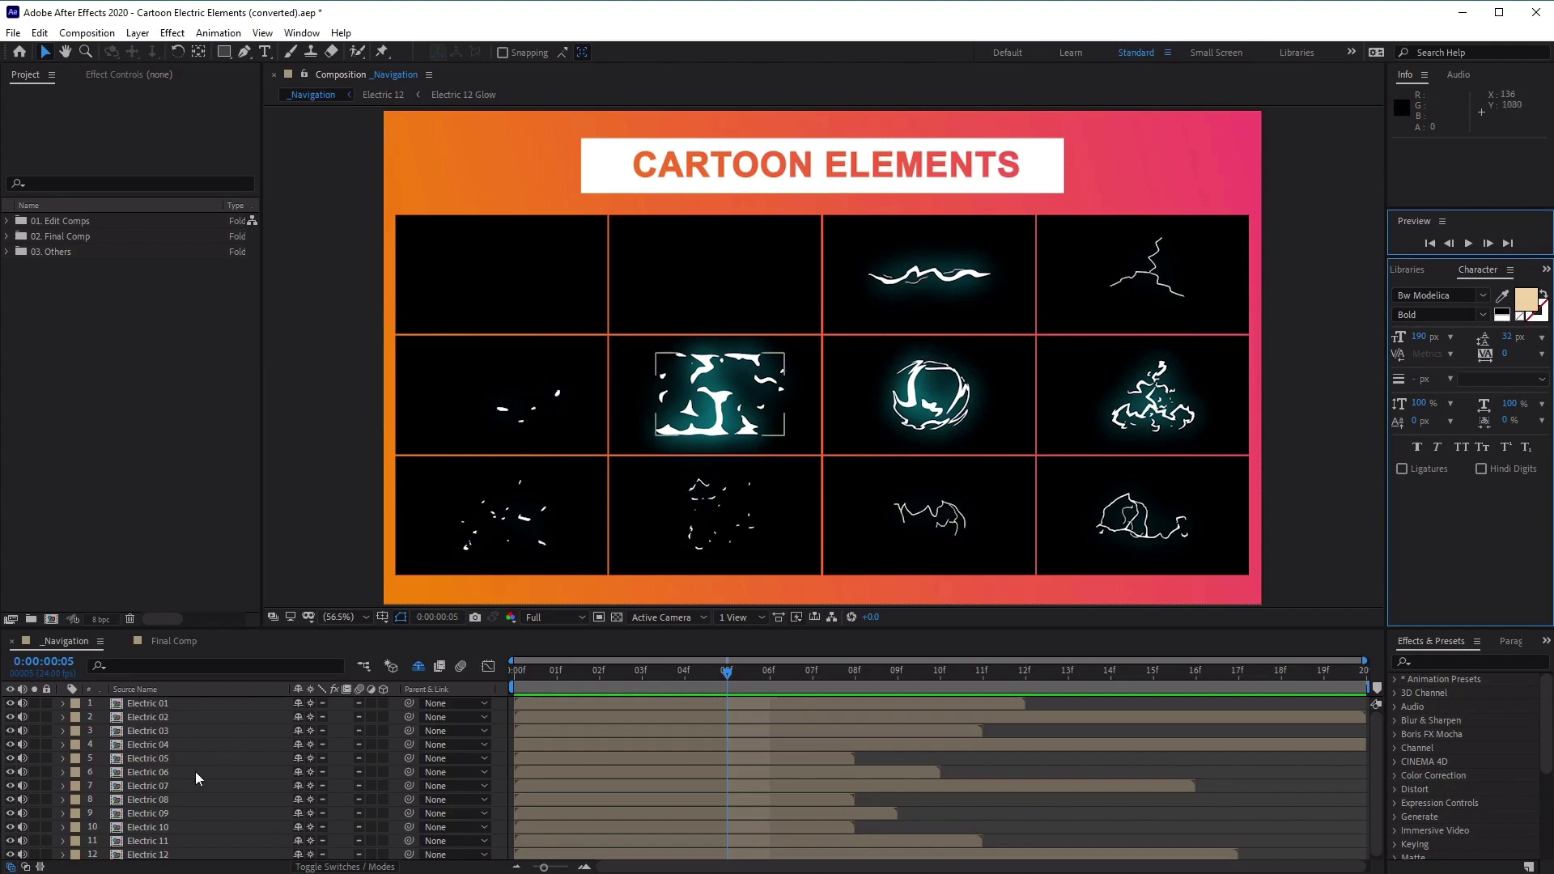
pyautogui.click(152, 785)
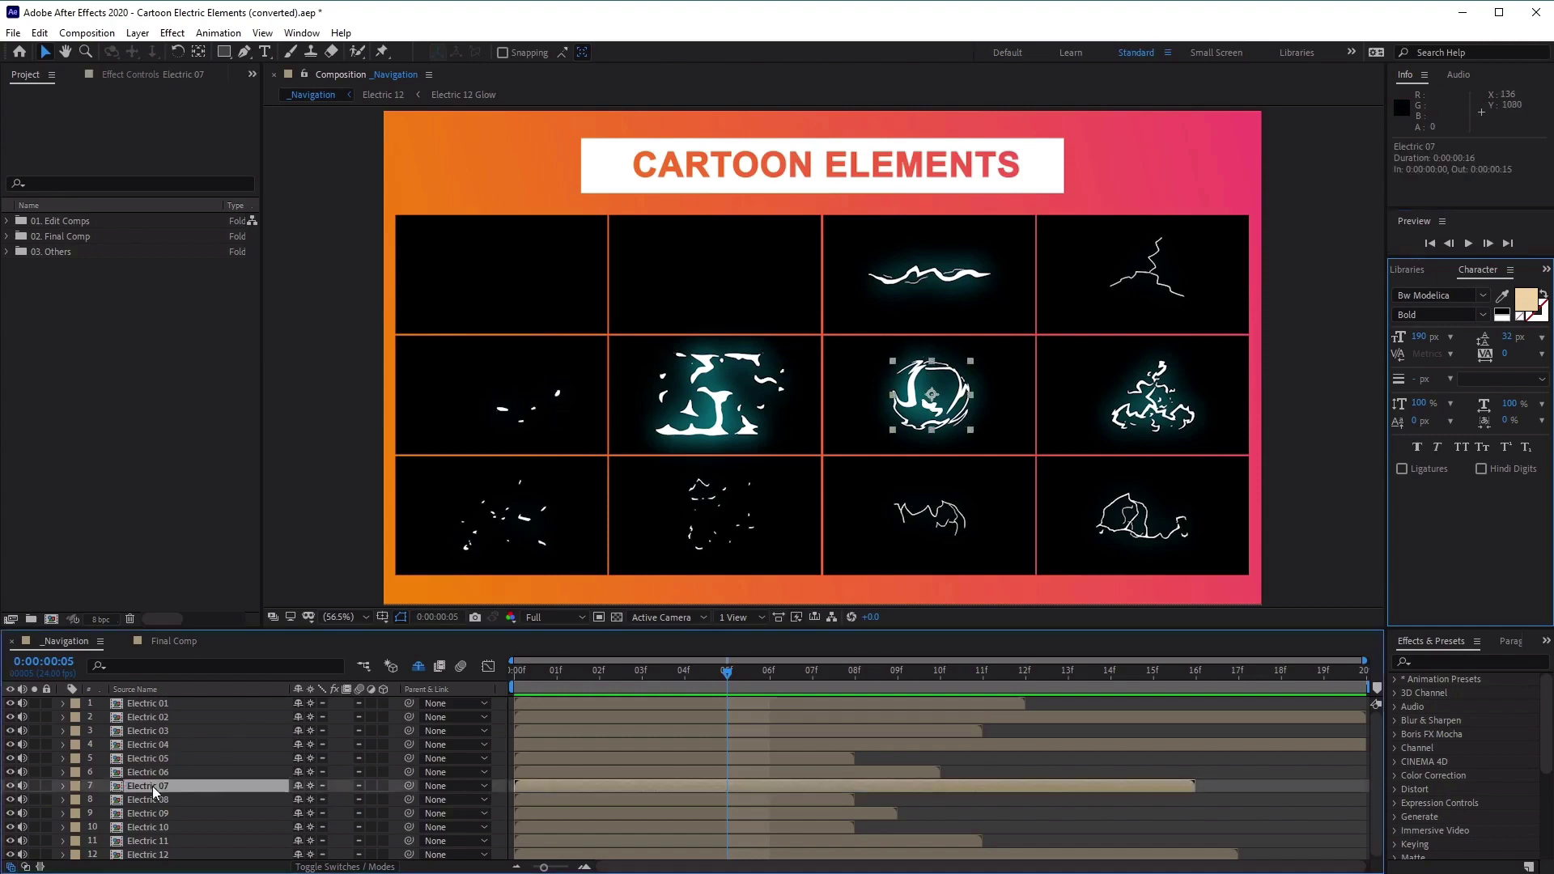
pyautogui.click(951, 390)
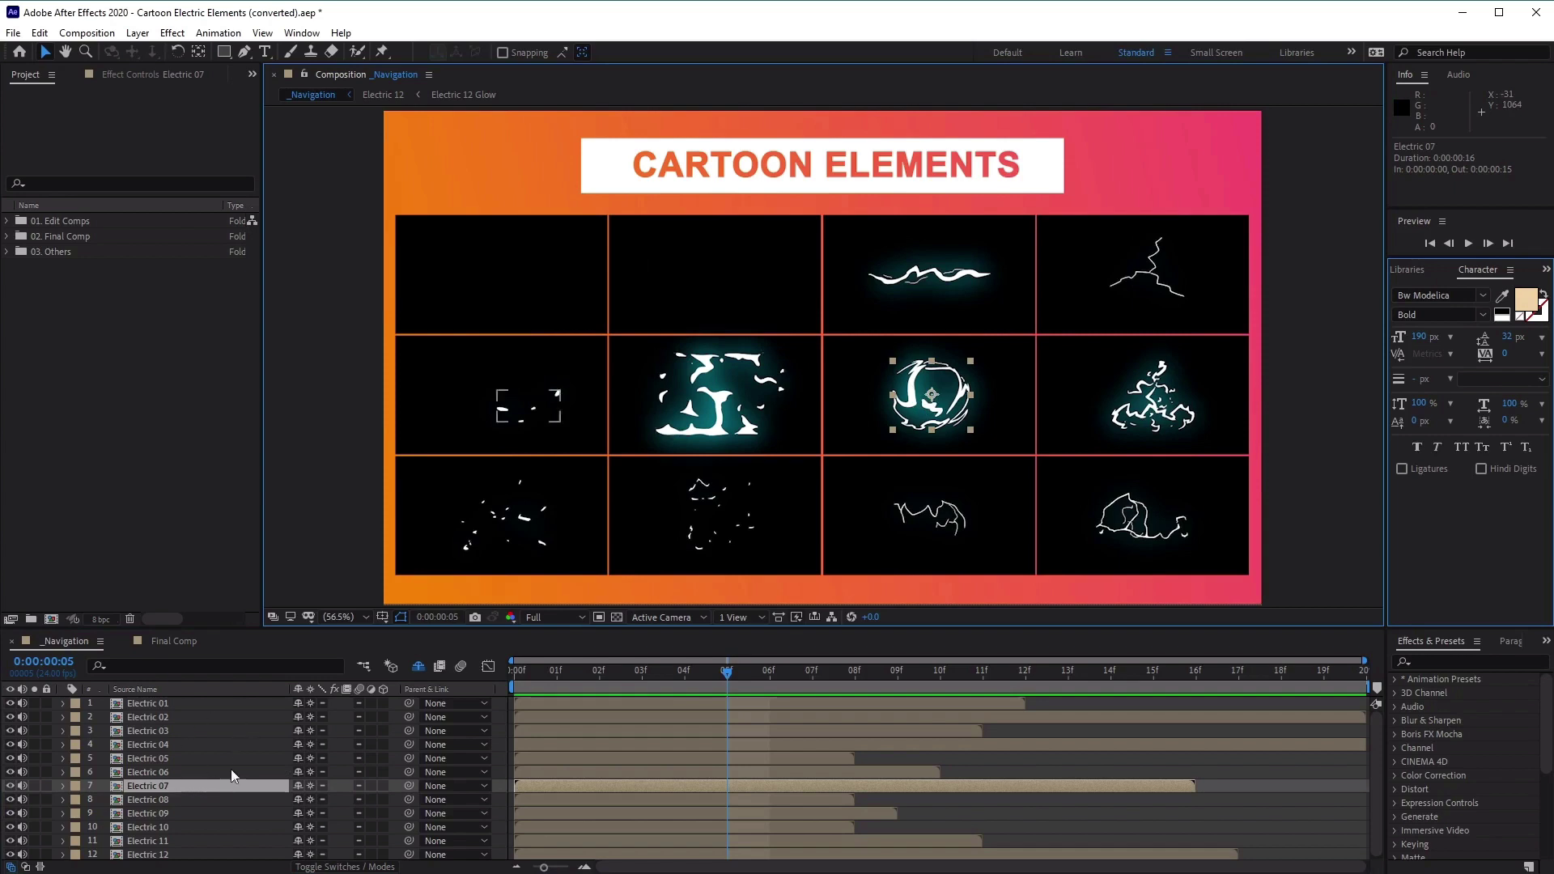
pyautogui.click(188, 758)
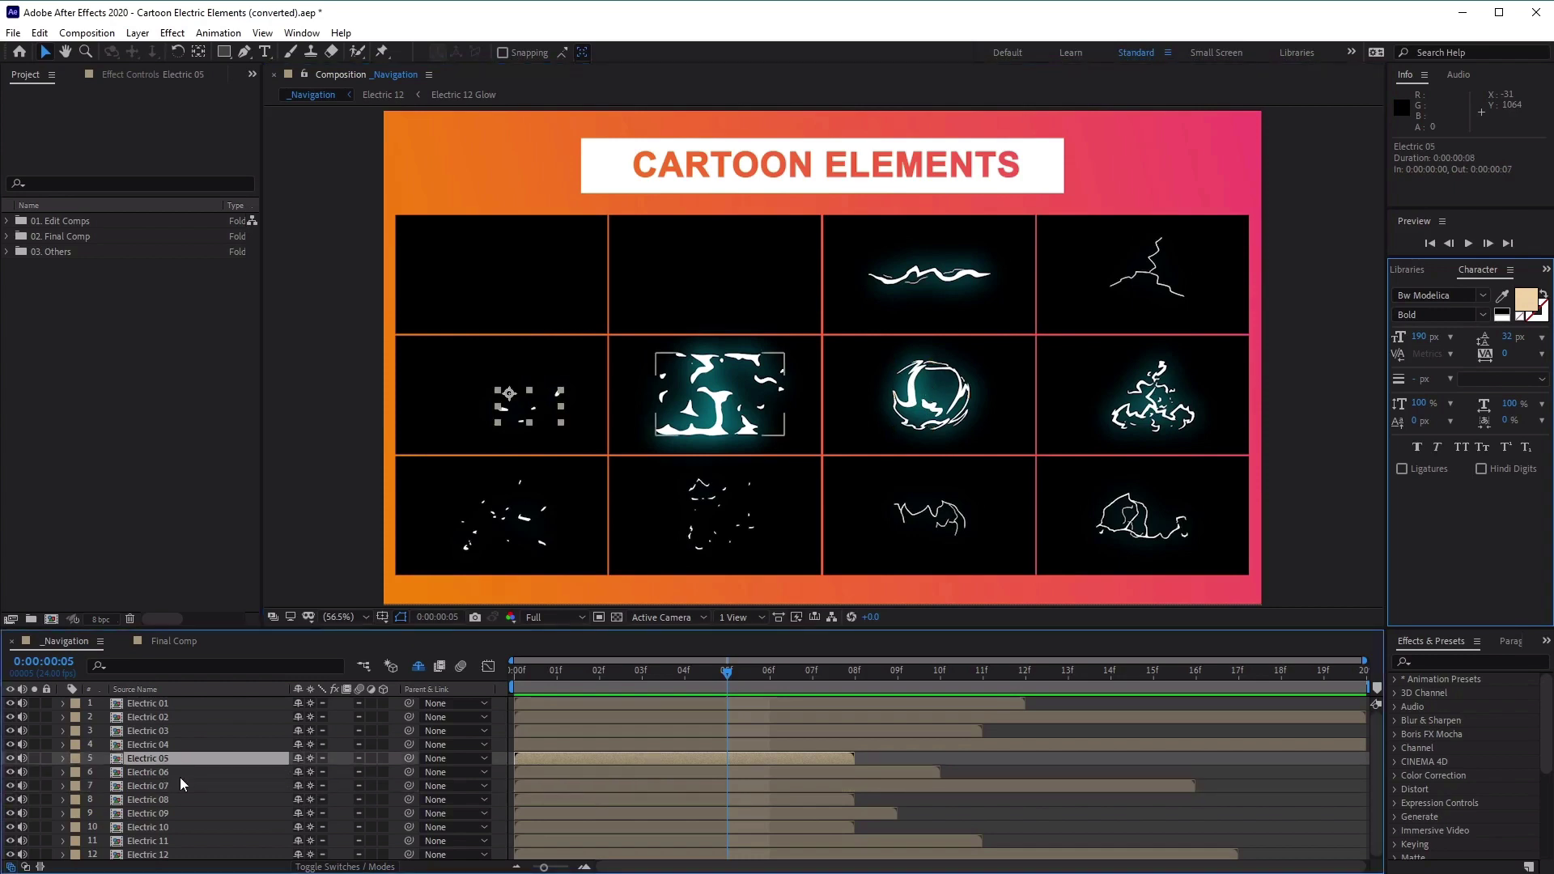
pyautogui.click(179, 775)
pyautogui.click(183, 786)
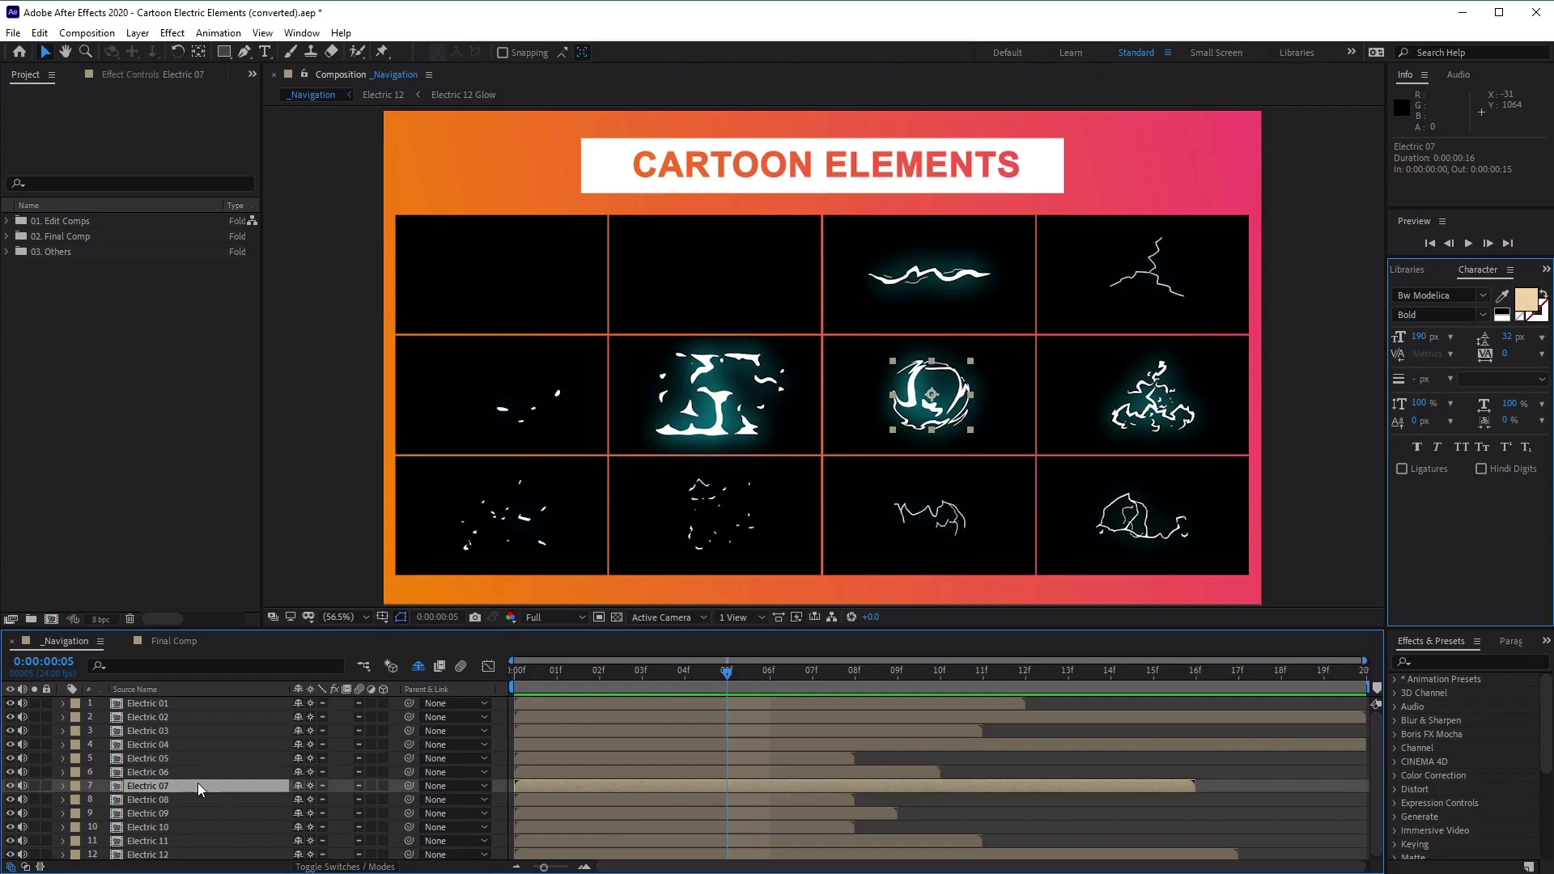
pyautogui.doubleClick(197, 784)
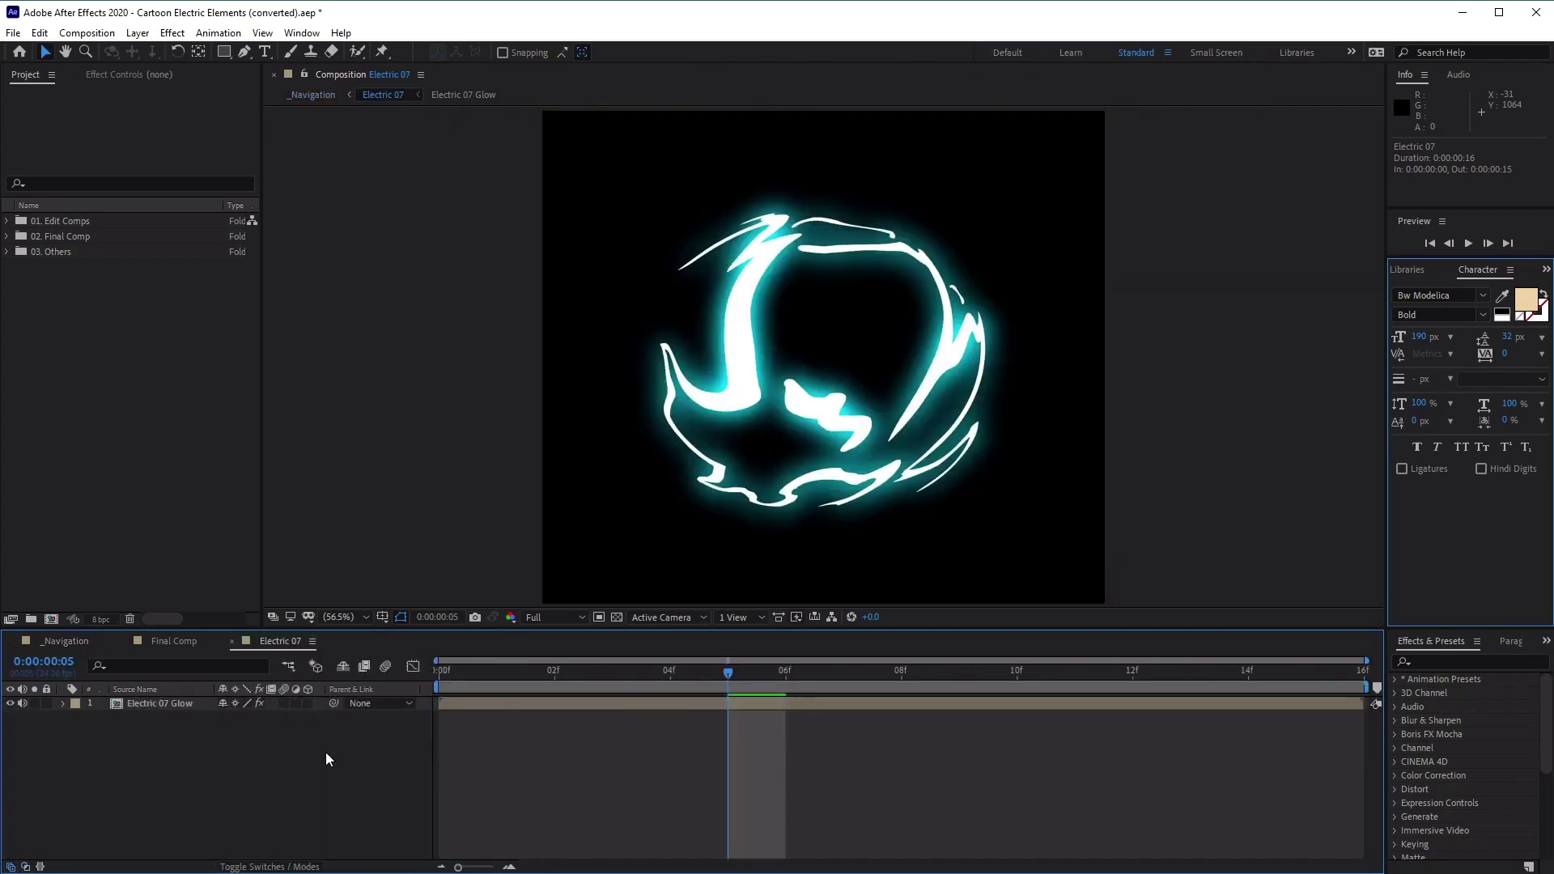
pyautogui.hotkey('ctrl', 'a')
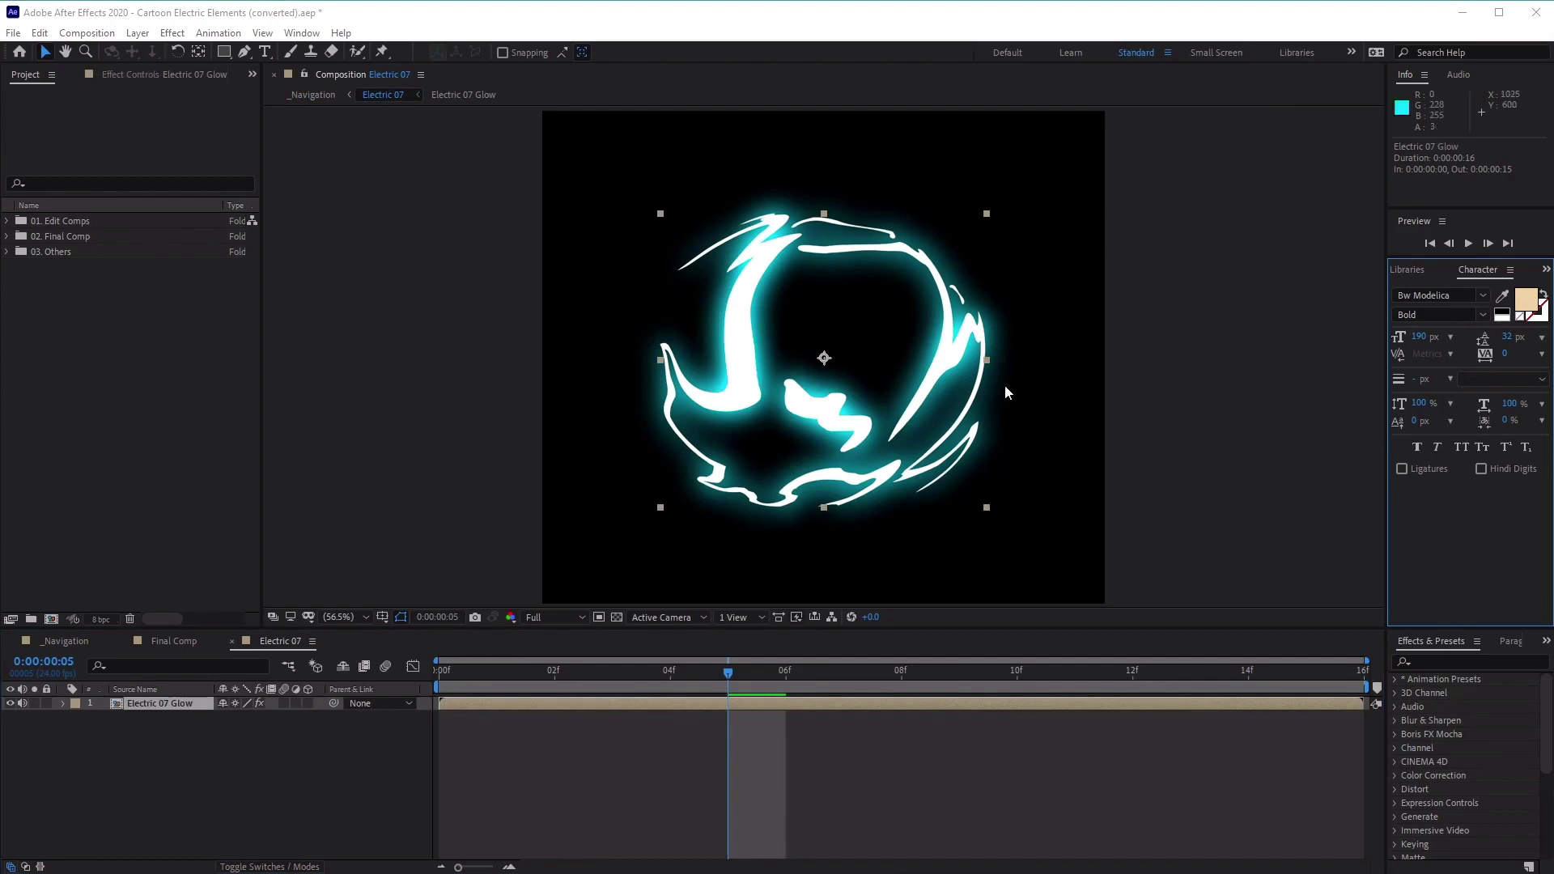
pyautogui.click(195, 702)
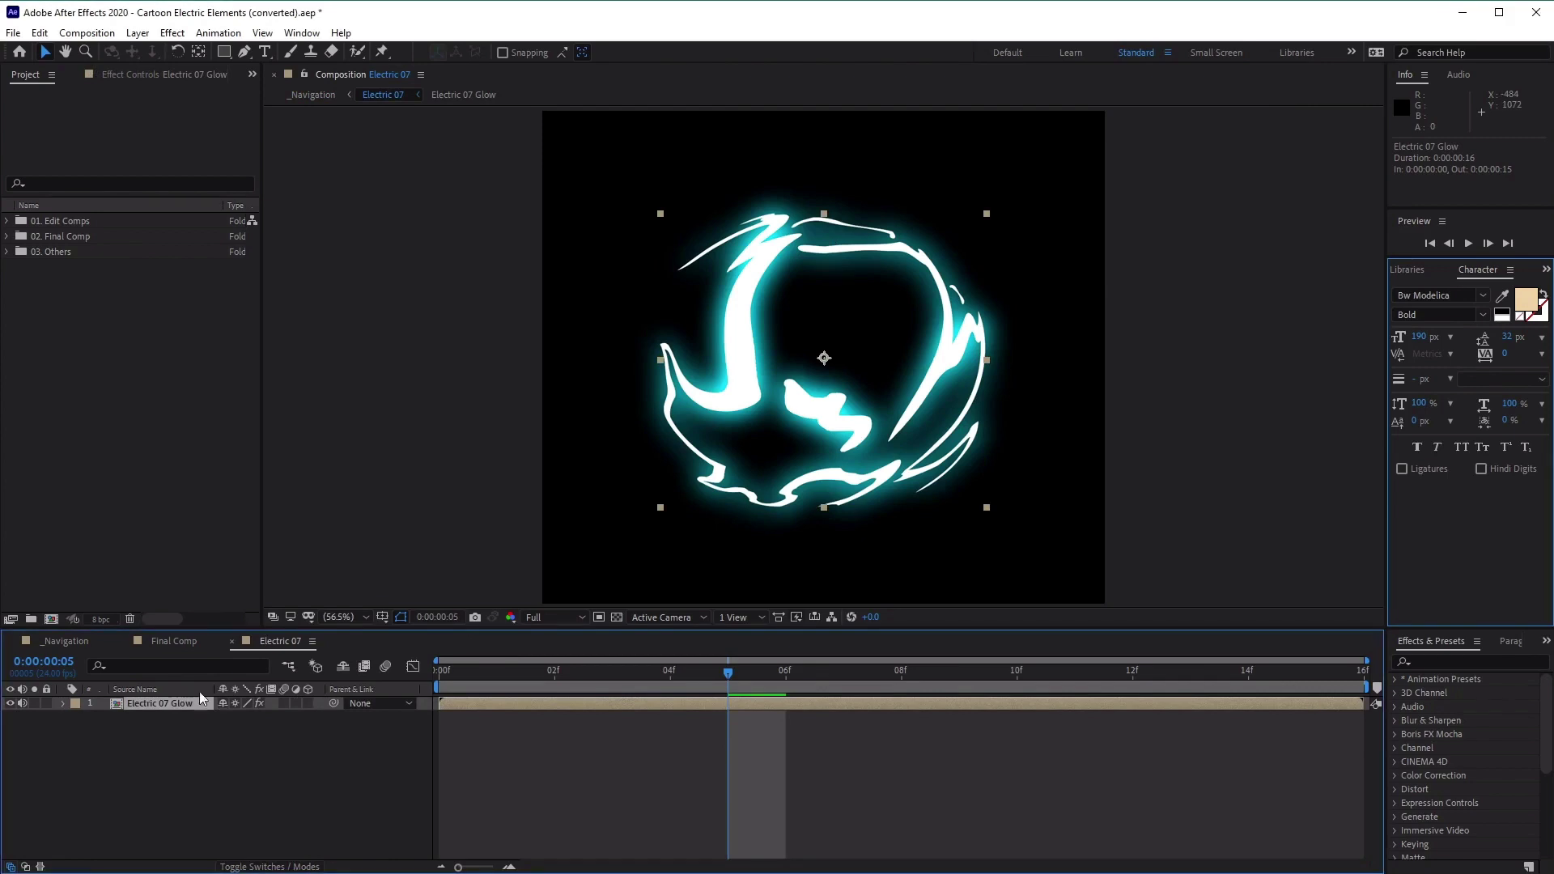
pyautogui.click(132, 74)
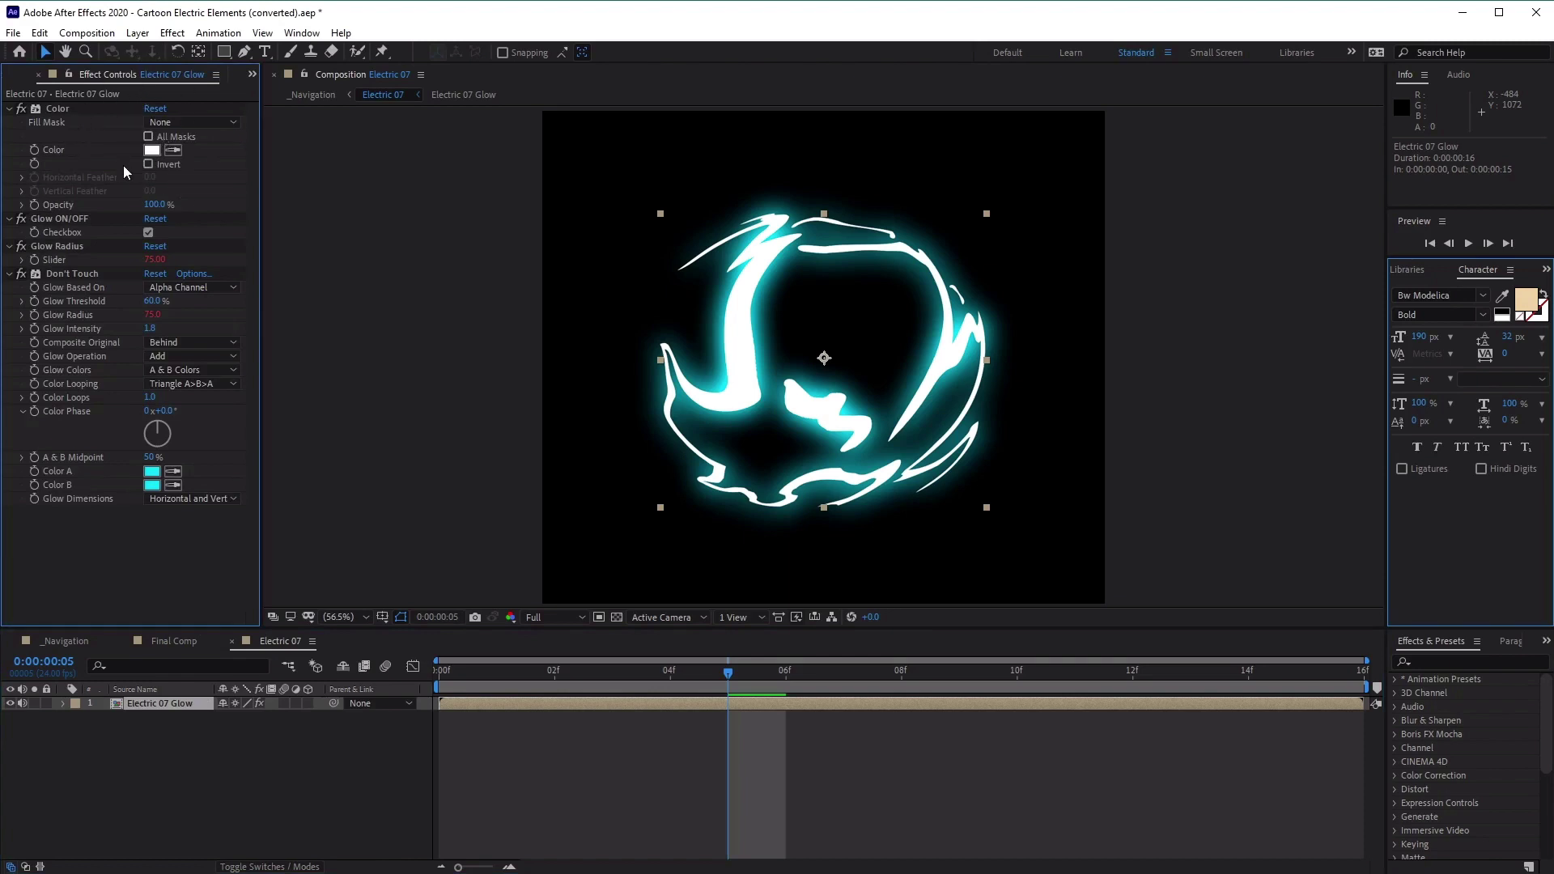
pyautogui.click(301, 34)
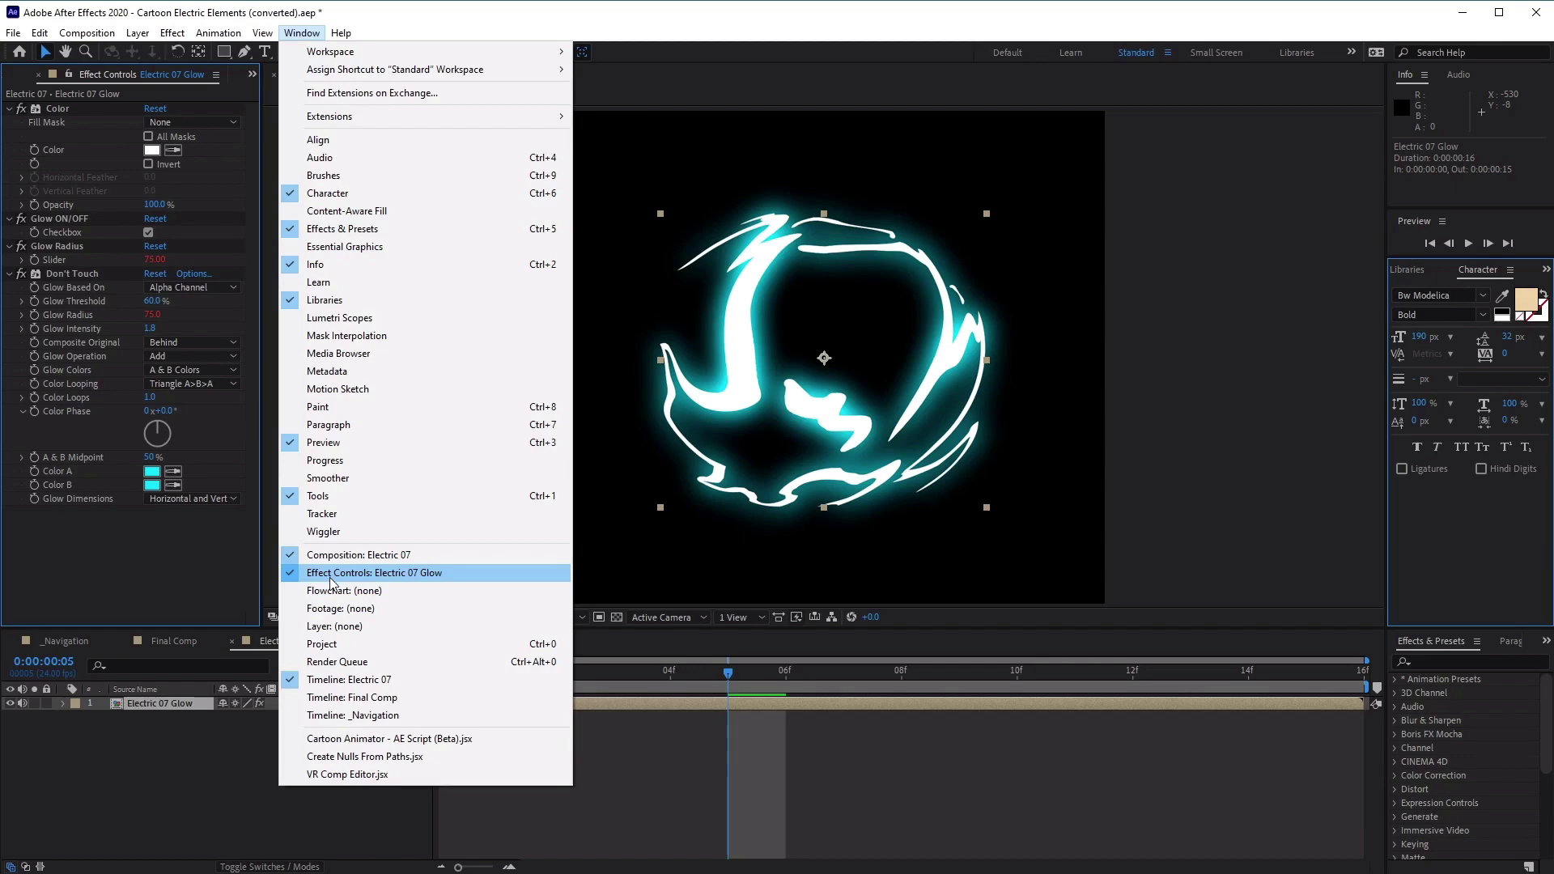
pyautogui.click(762, 477)
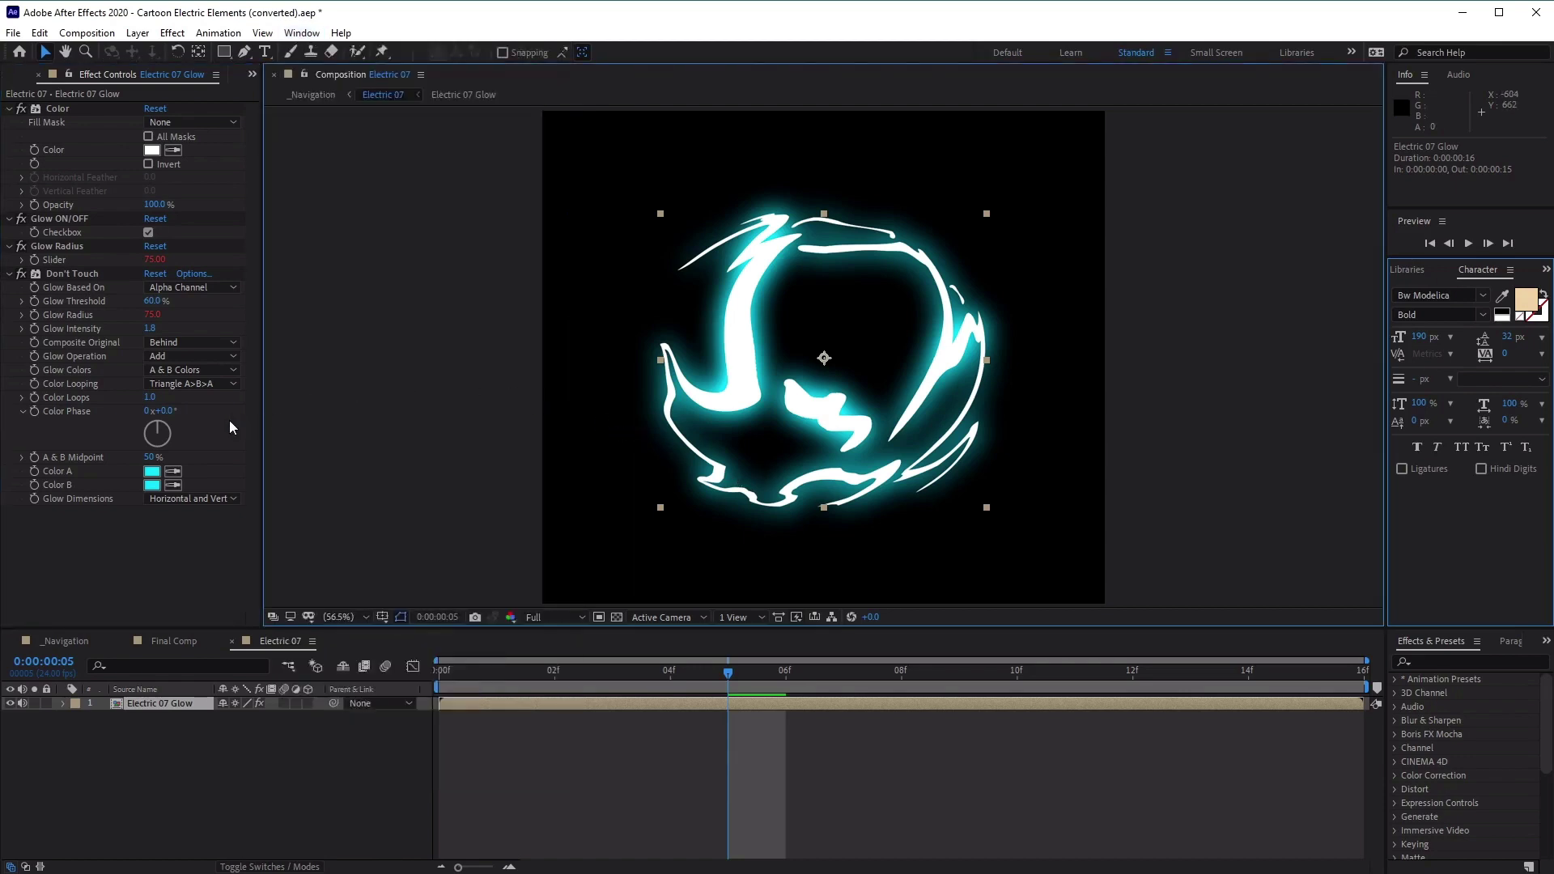
# Step: Collapse Don't Touch, try red, green and blue line colours, then keep white FFFFFF
pyautogui.click(10, 276)
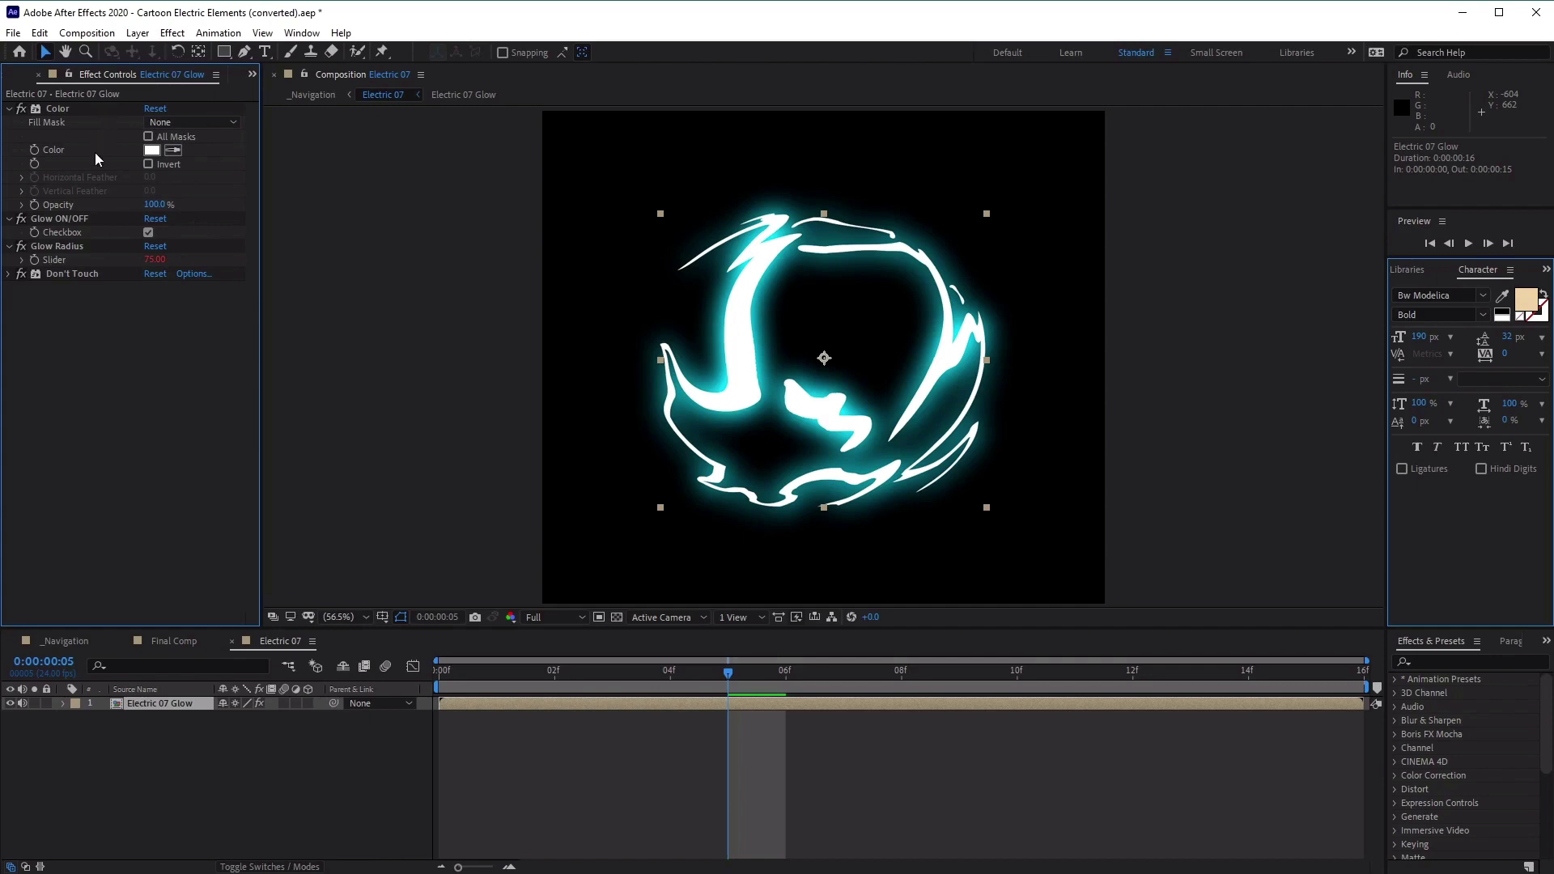
pyautogui.click(76, 109)
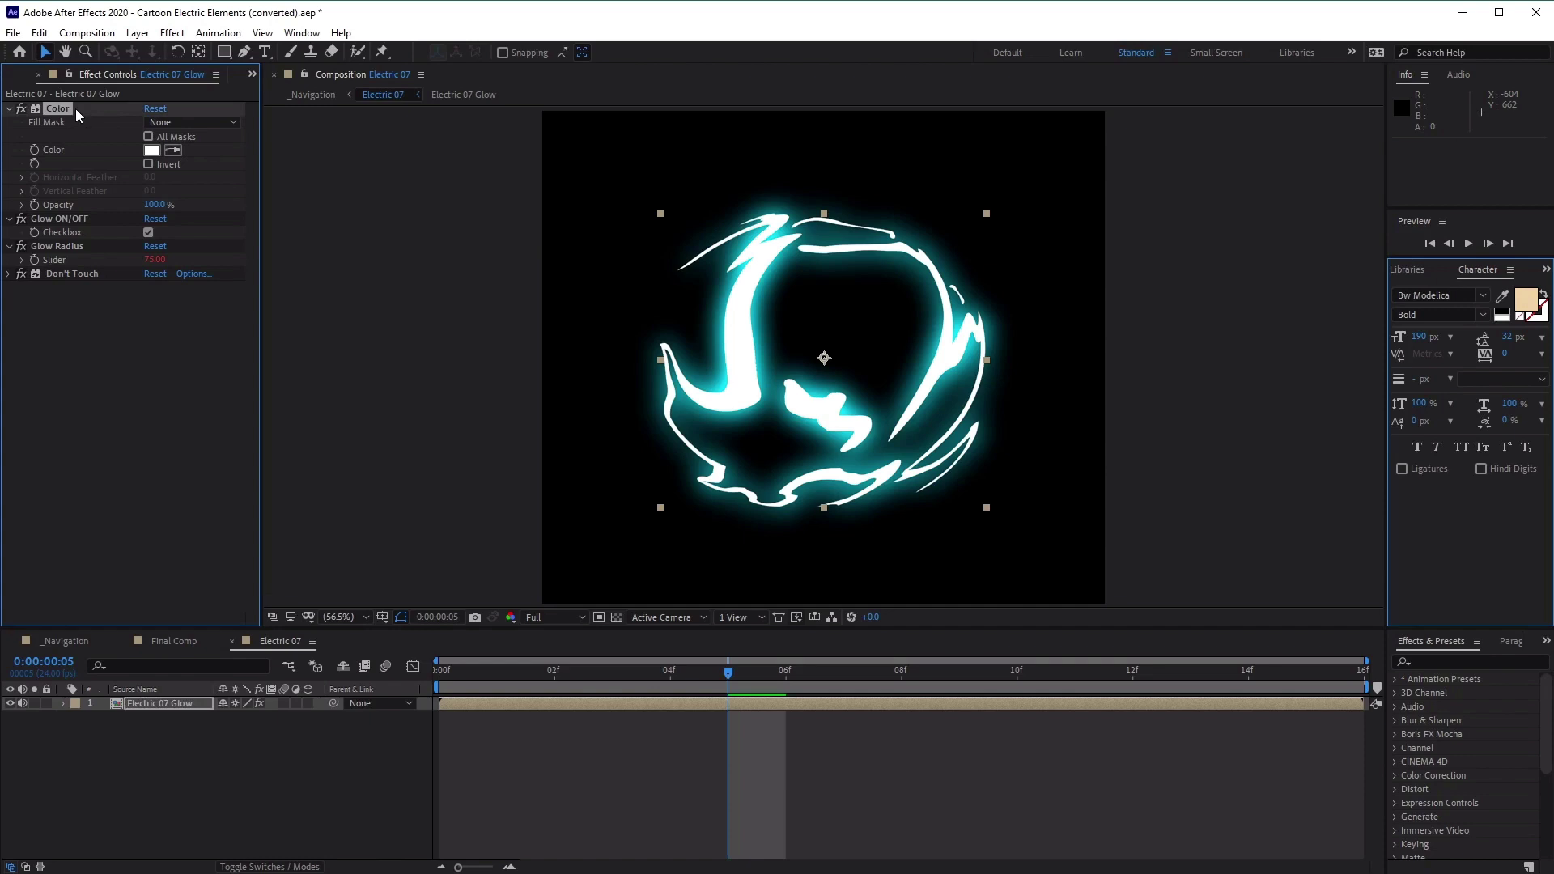
pyautogui.click(153, 152)
pyautogui.moveTo(693, 537); pyautogui.dragTo(1167, 284)
pyautogui.moveTo(1173, 456); pyautogui.dragTo(1180, 337)
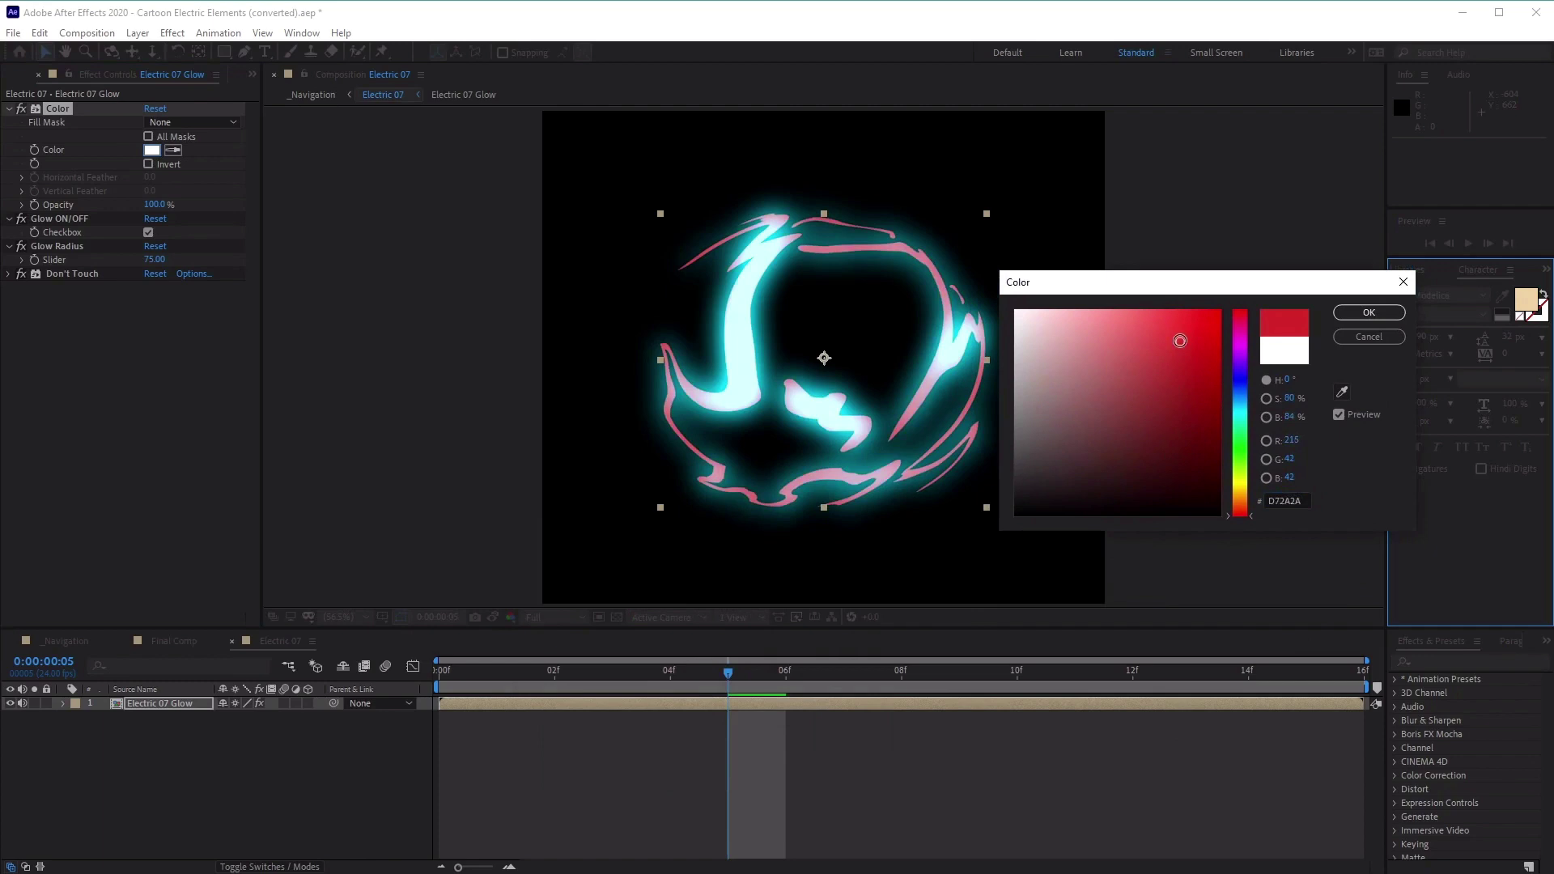
pyautogui.click(1245, 448)
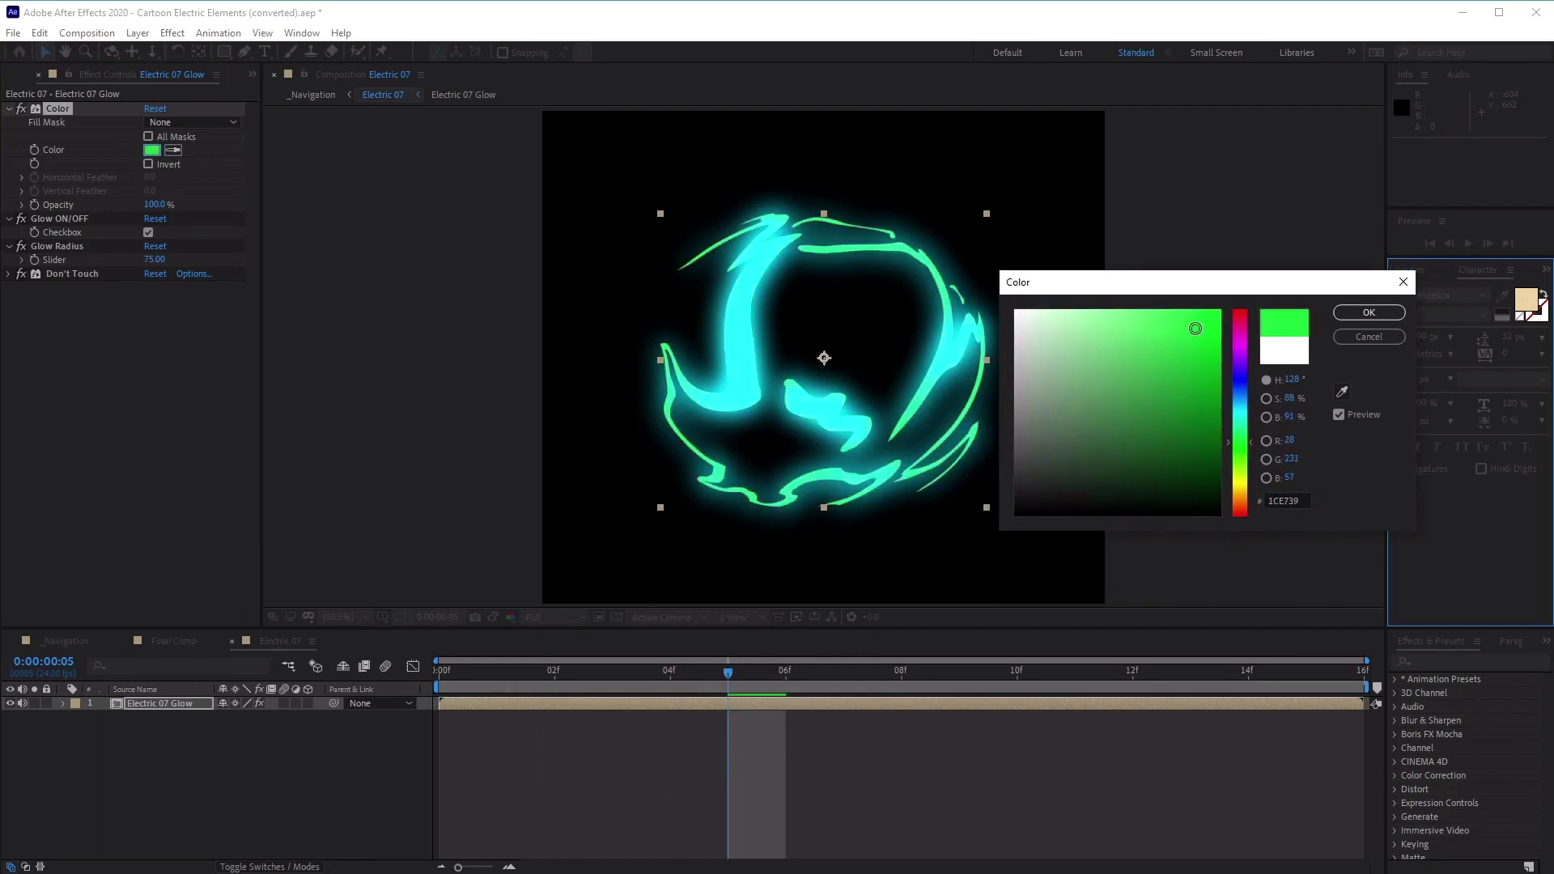
pyautogui.click(1195, 329)
pyautogui.moveTo(1243, 392)
pyautogui.mouseDown()
pyautogui.moveTo(1202, 371)
pyautogui.moveTo(1203, 390)
pyautogui.moveTo(1117, 391)
pyautogui.moveTo(1165, 386)
pyautogui.moveTo(921, 245)
pyautogui.mouseUp()
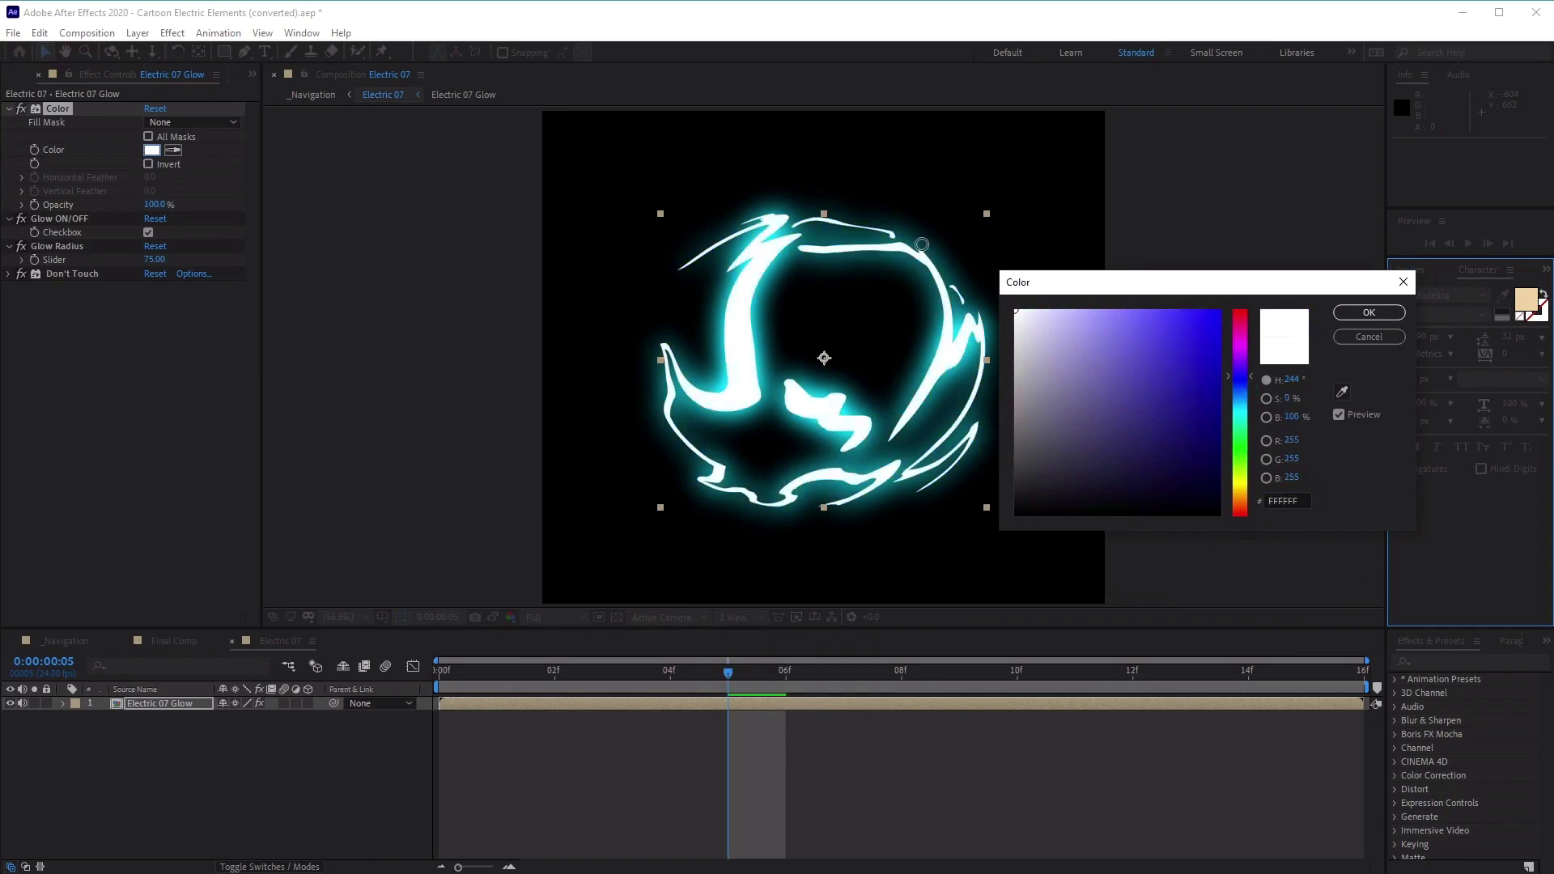
pyautogui.click(1369, 312)
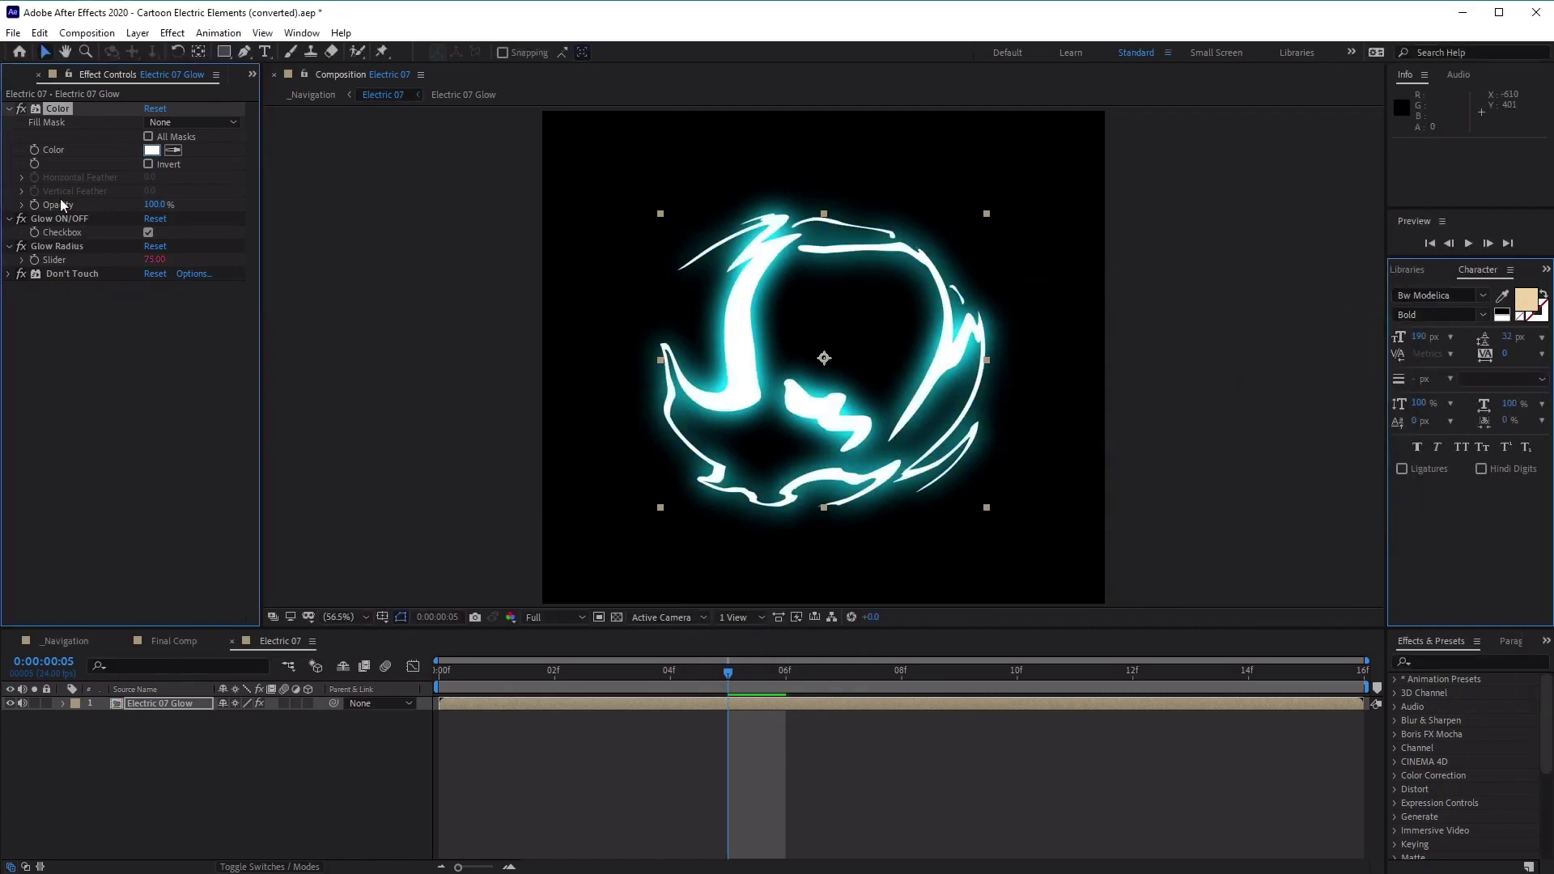
# Step: Test Color Opacity at 51, then scrub it back up to full
pyautogui.click(157, 206)
pyautogui.write('51')
pyautogui.press('Return')
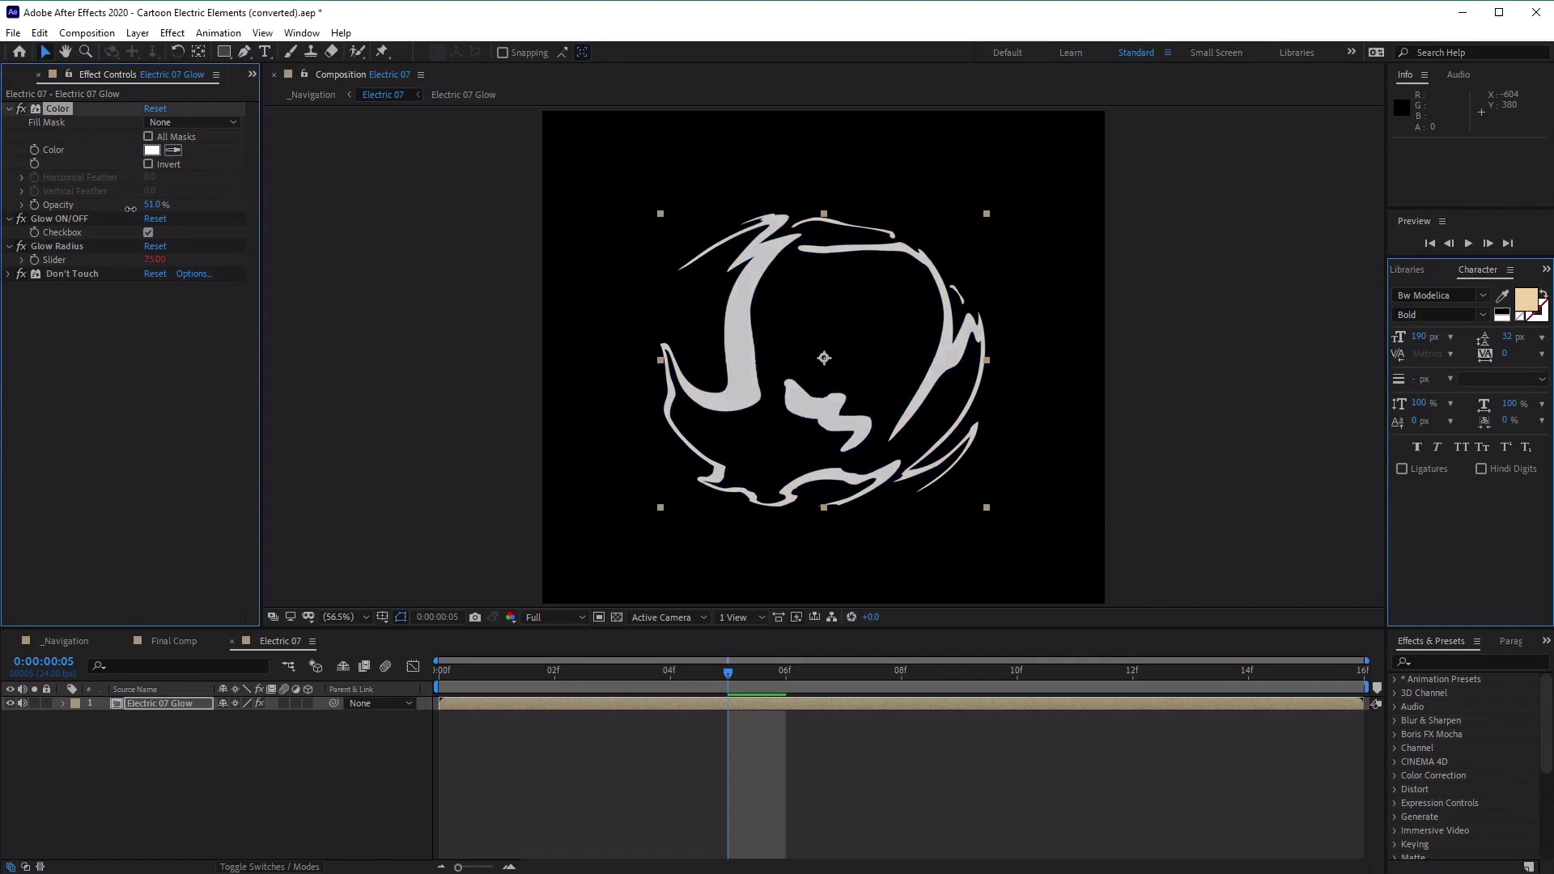
pyautogui.moveTo(130, 209); pyautogui.dragTo(335, 229)
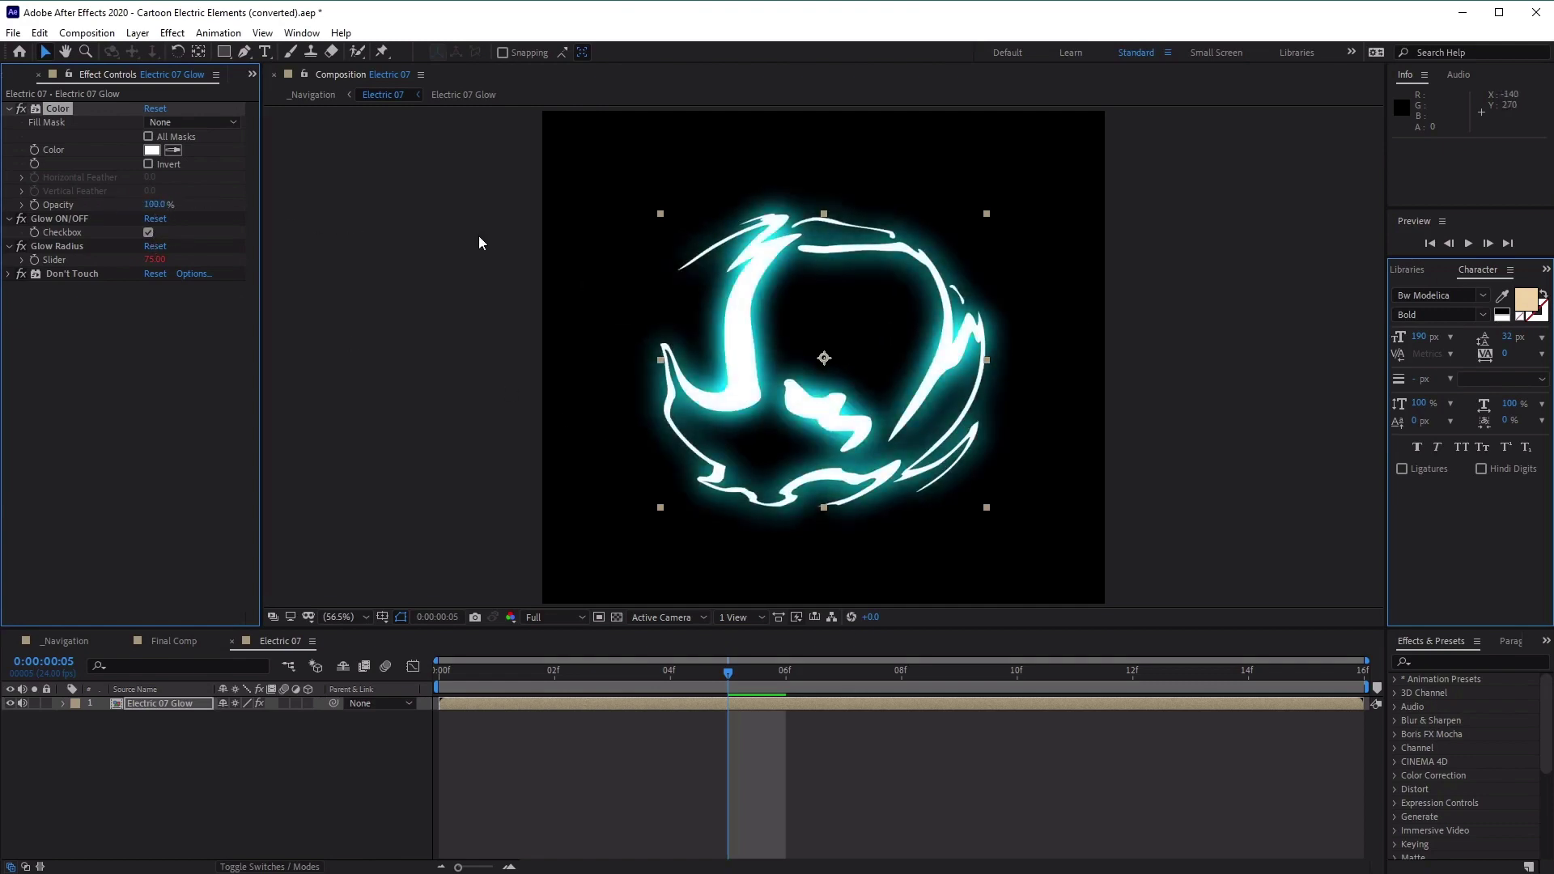
# Step: Collapse Color and toggle Glow ON/OFF off, then back on
pyautogui.click(9, 108)
pyautogui.click(68, 125)
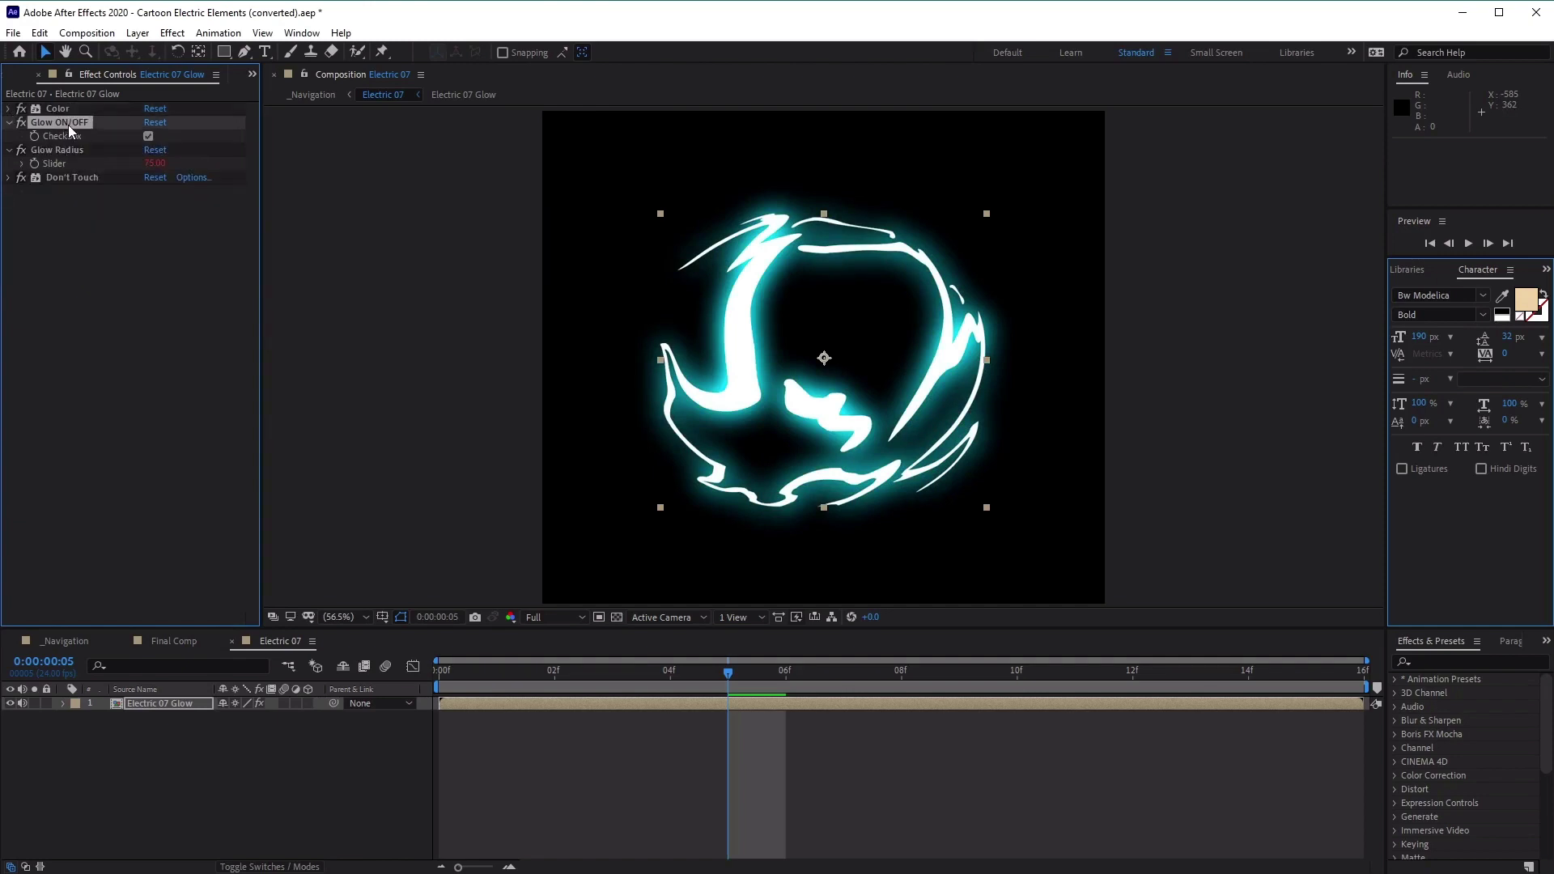
pyautogui.click(148, 137)
pyautogui.click(148, 137)
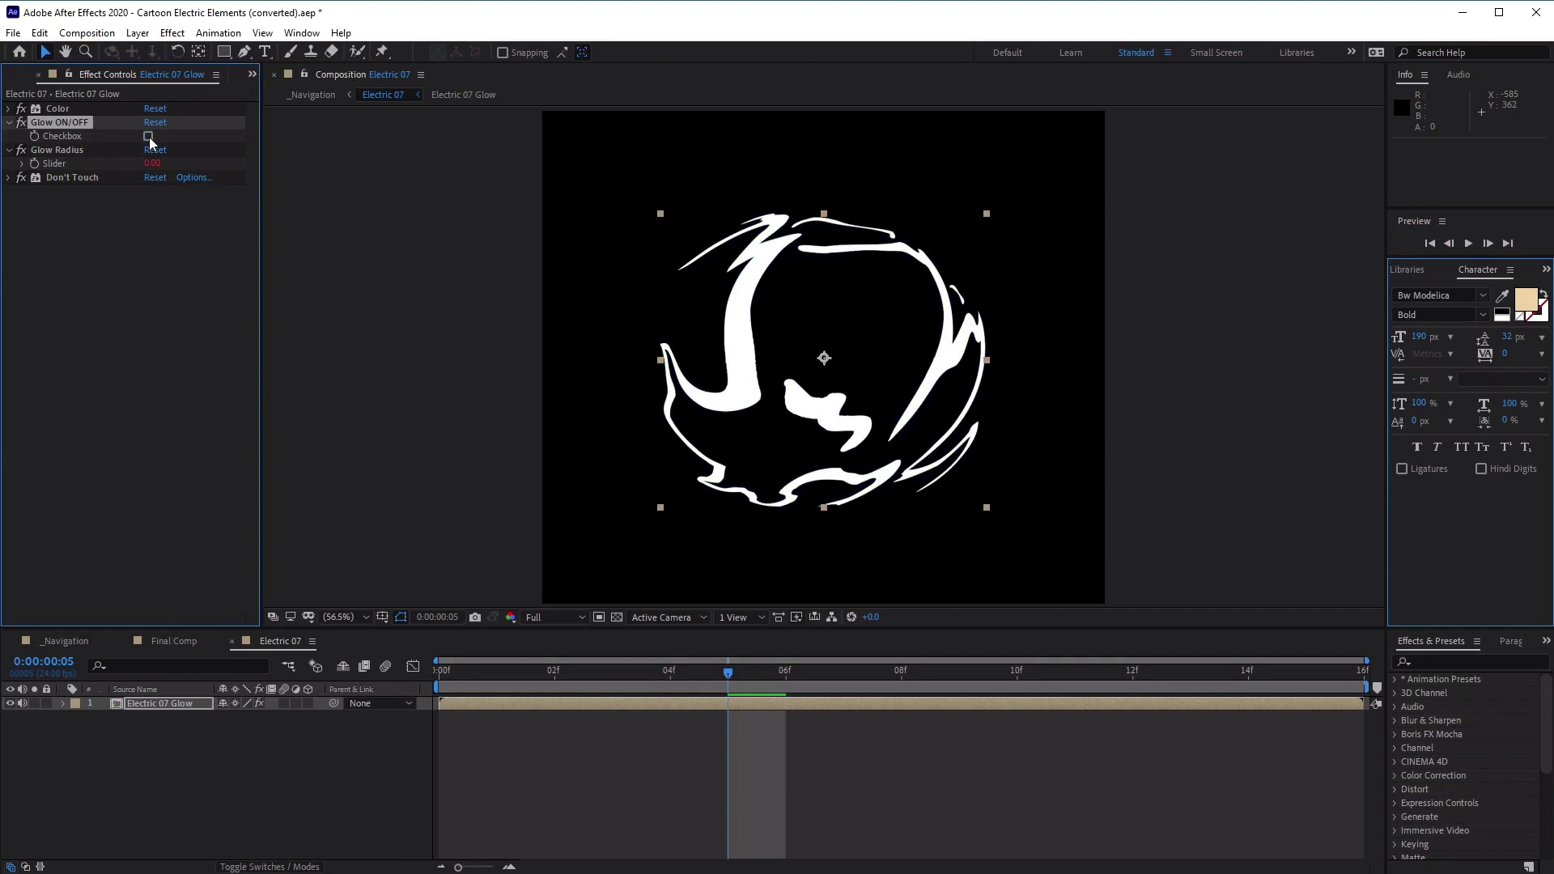
pyautogui.click(148, 137)
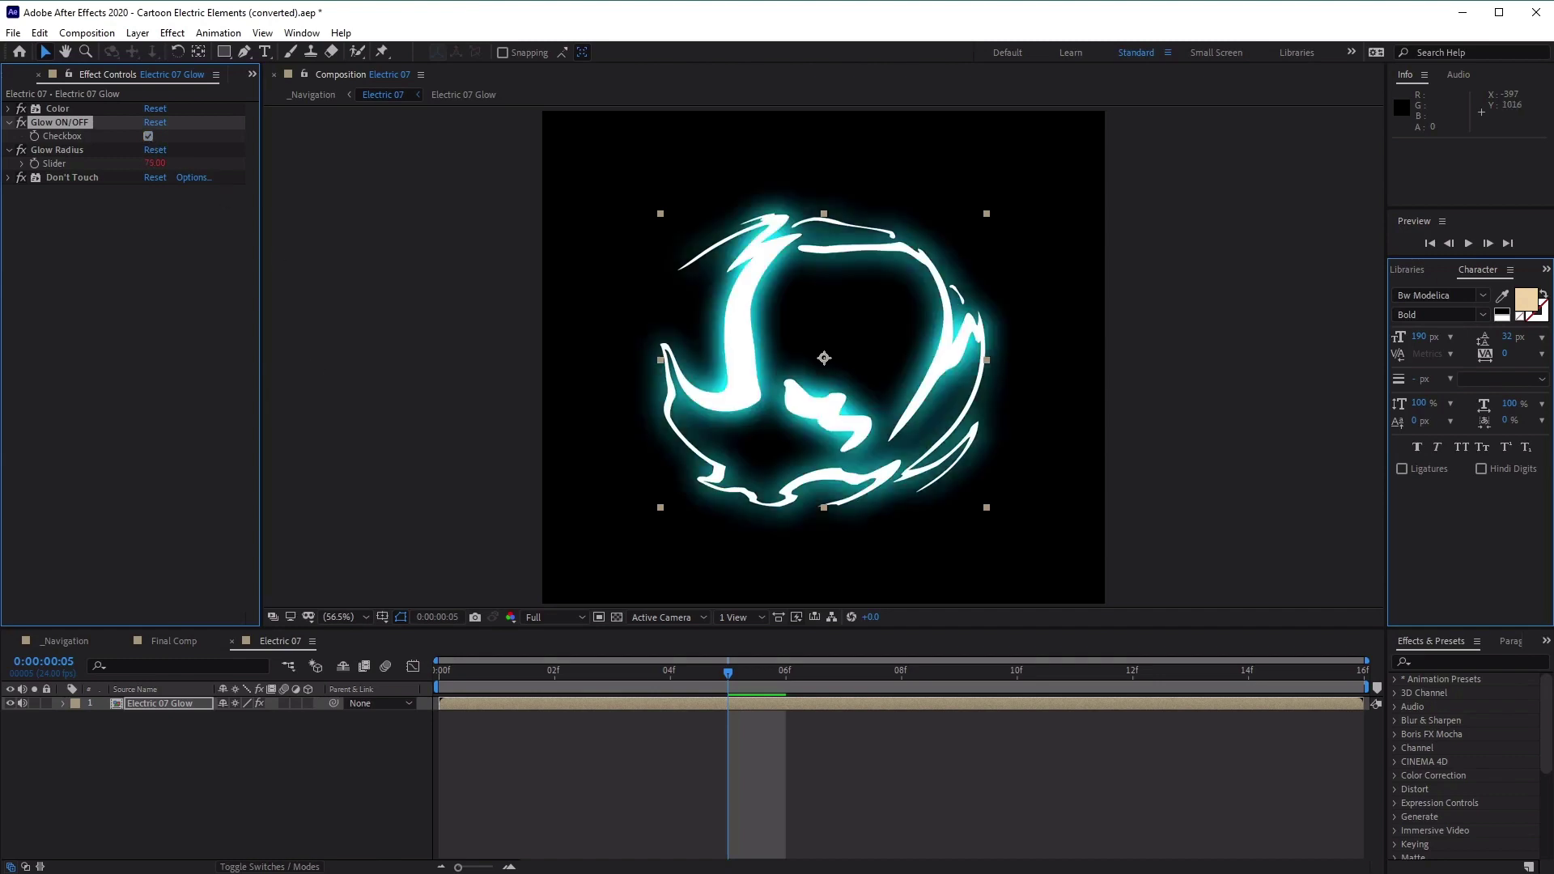
# Step: Collapse Glow ON/OFF, scrub Glow Radius to 305, then undo it back to 75
pyautogui.click(9, 122)
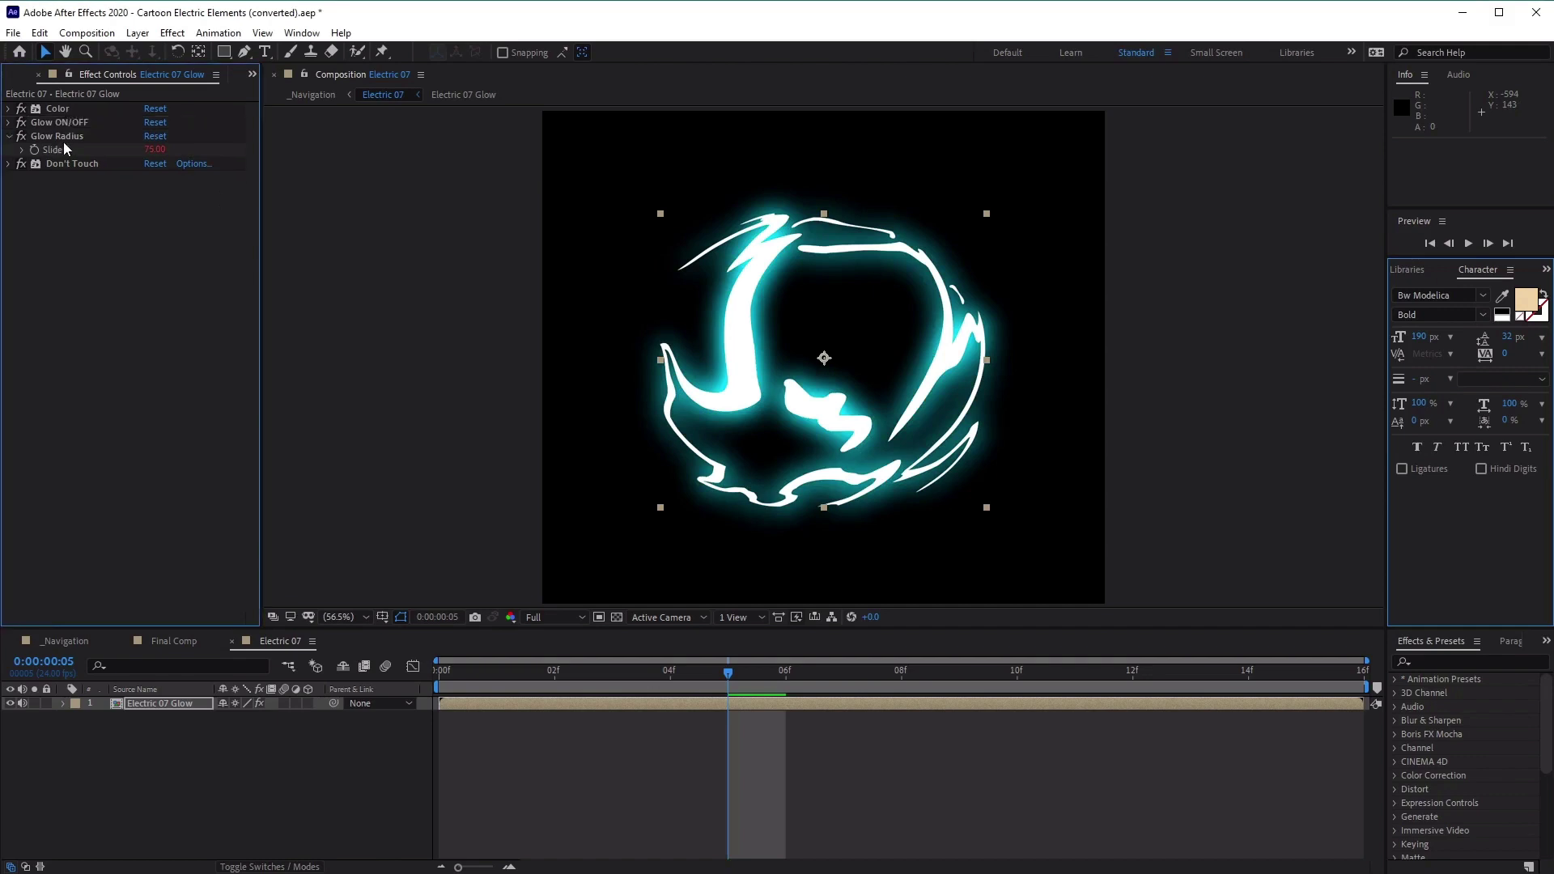
pyautogui.click(60, 138)
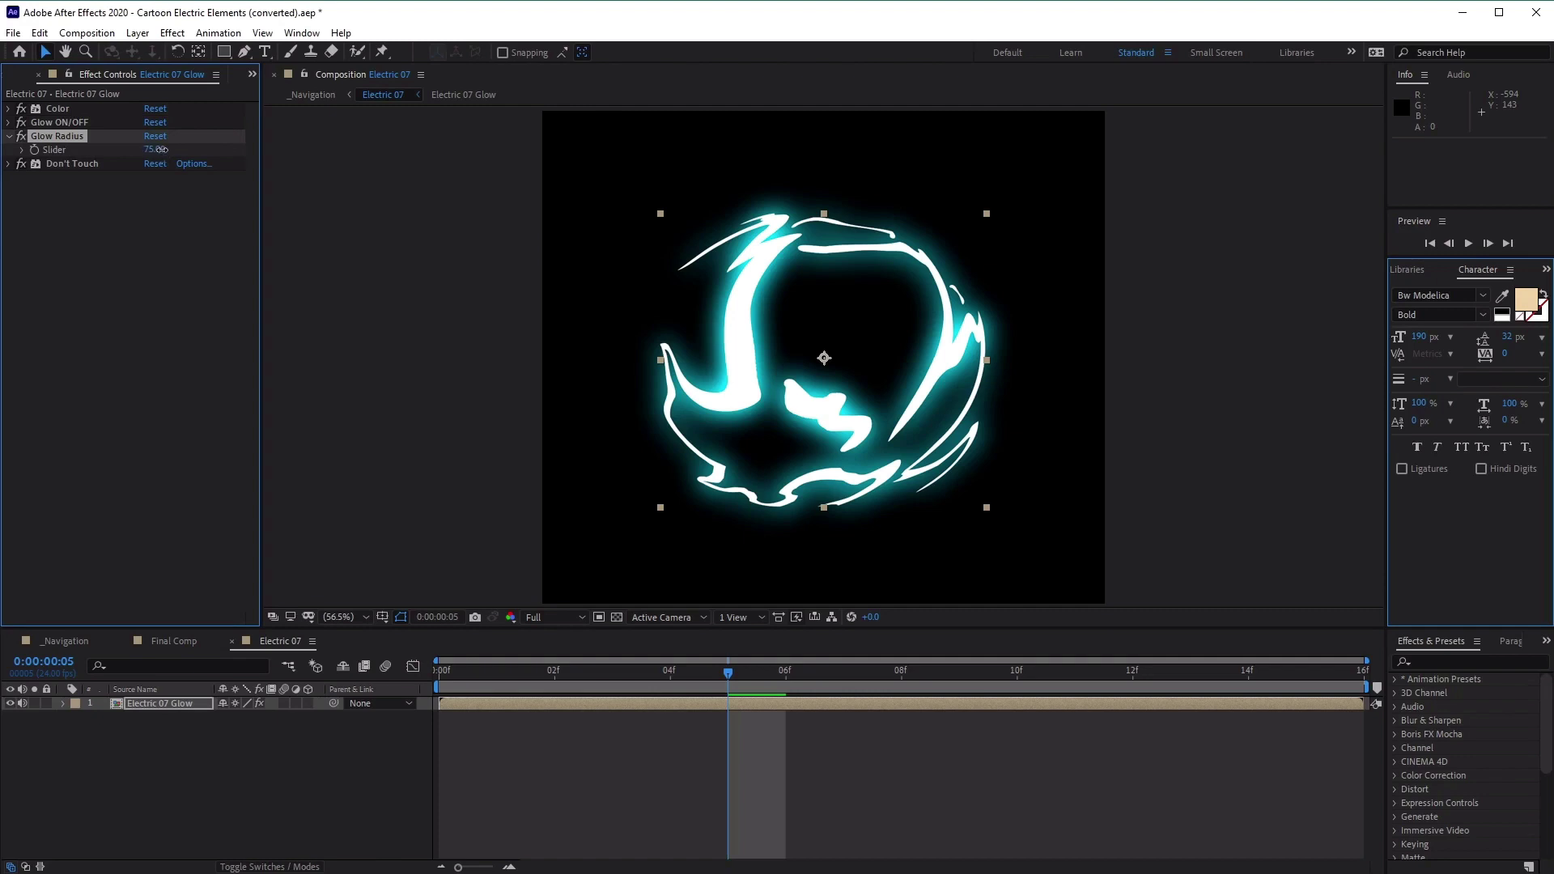
pyautogui.moveTo(160, 149); pyautogui.dragTo(126, 155)
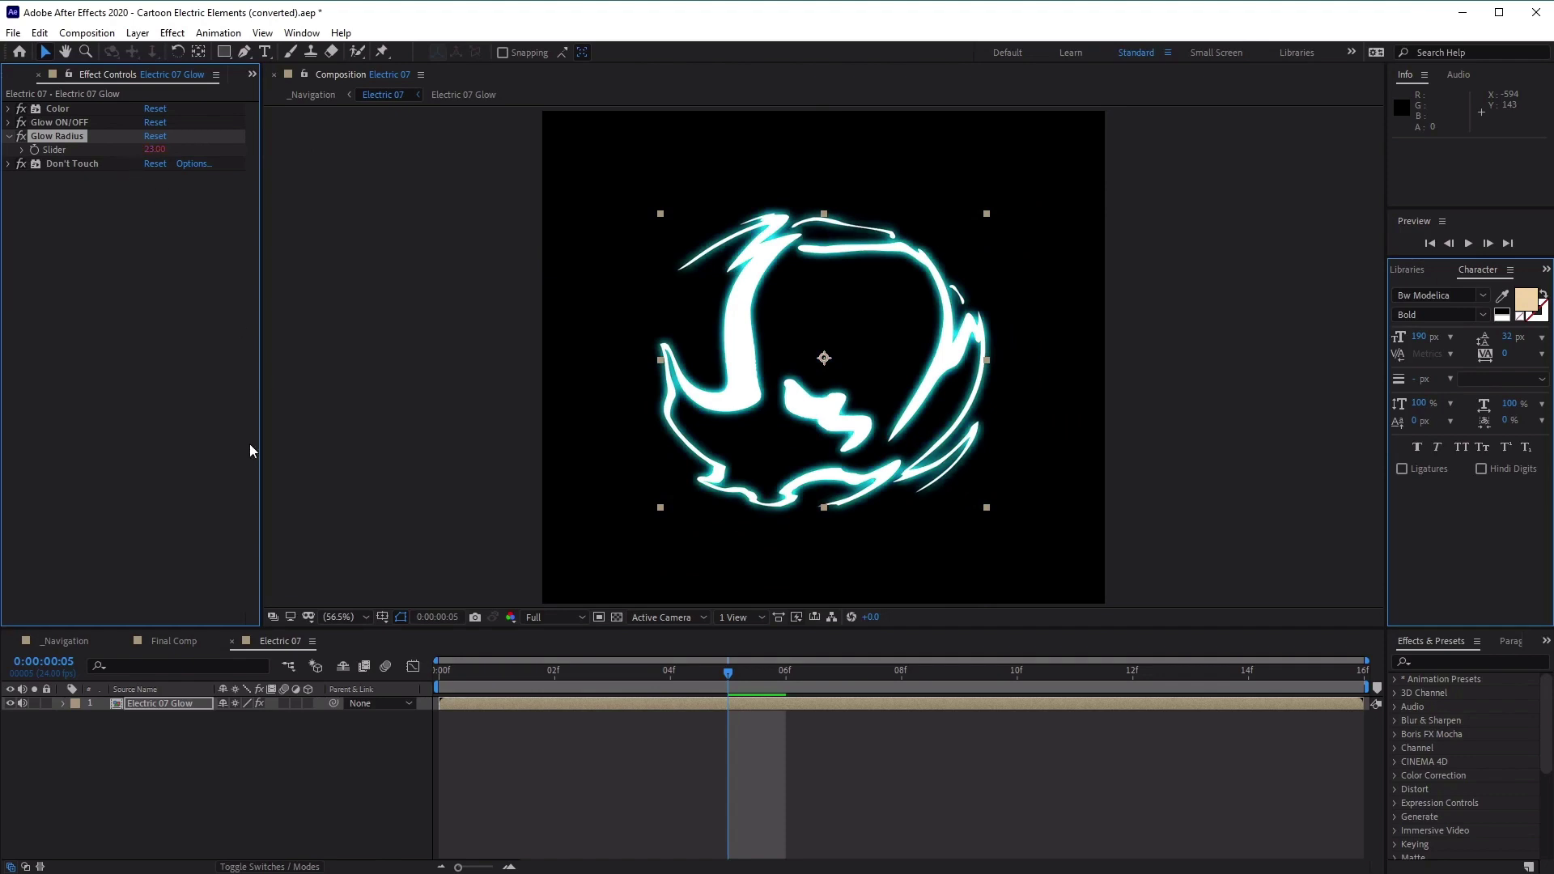
pyautogui.hotkey('ctrl', 'z')
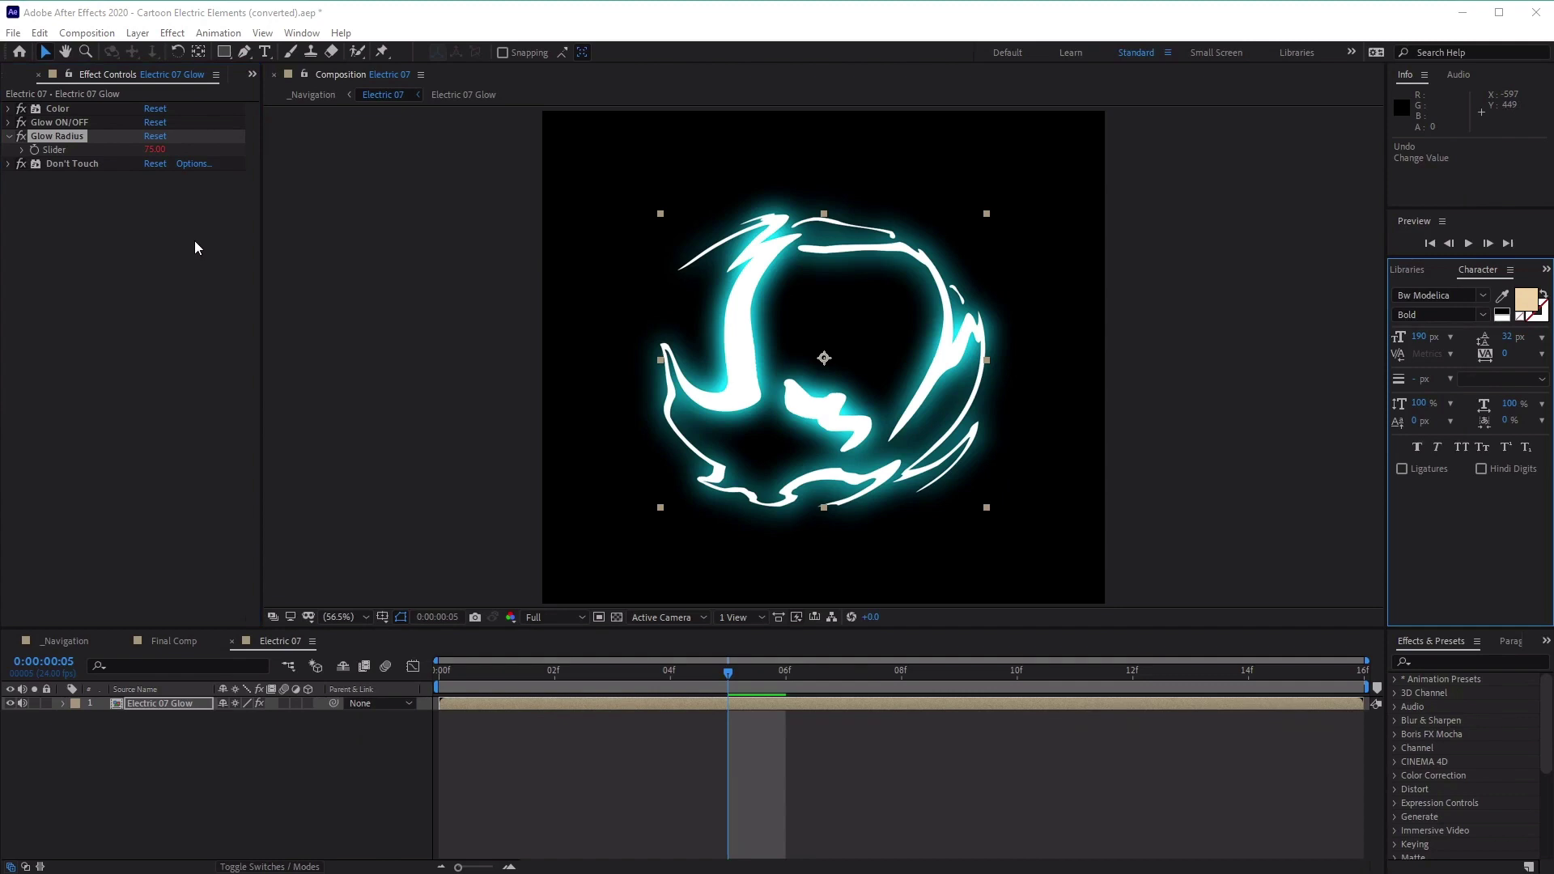
# Step: Import logo.jpg into the Project panel and create a new comp from it
pyautogui.click(15, 79)
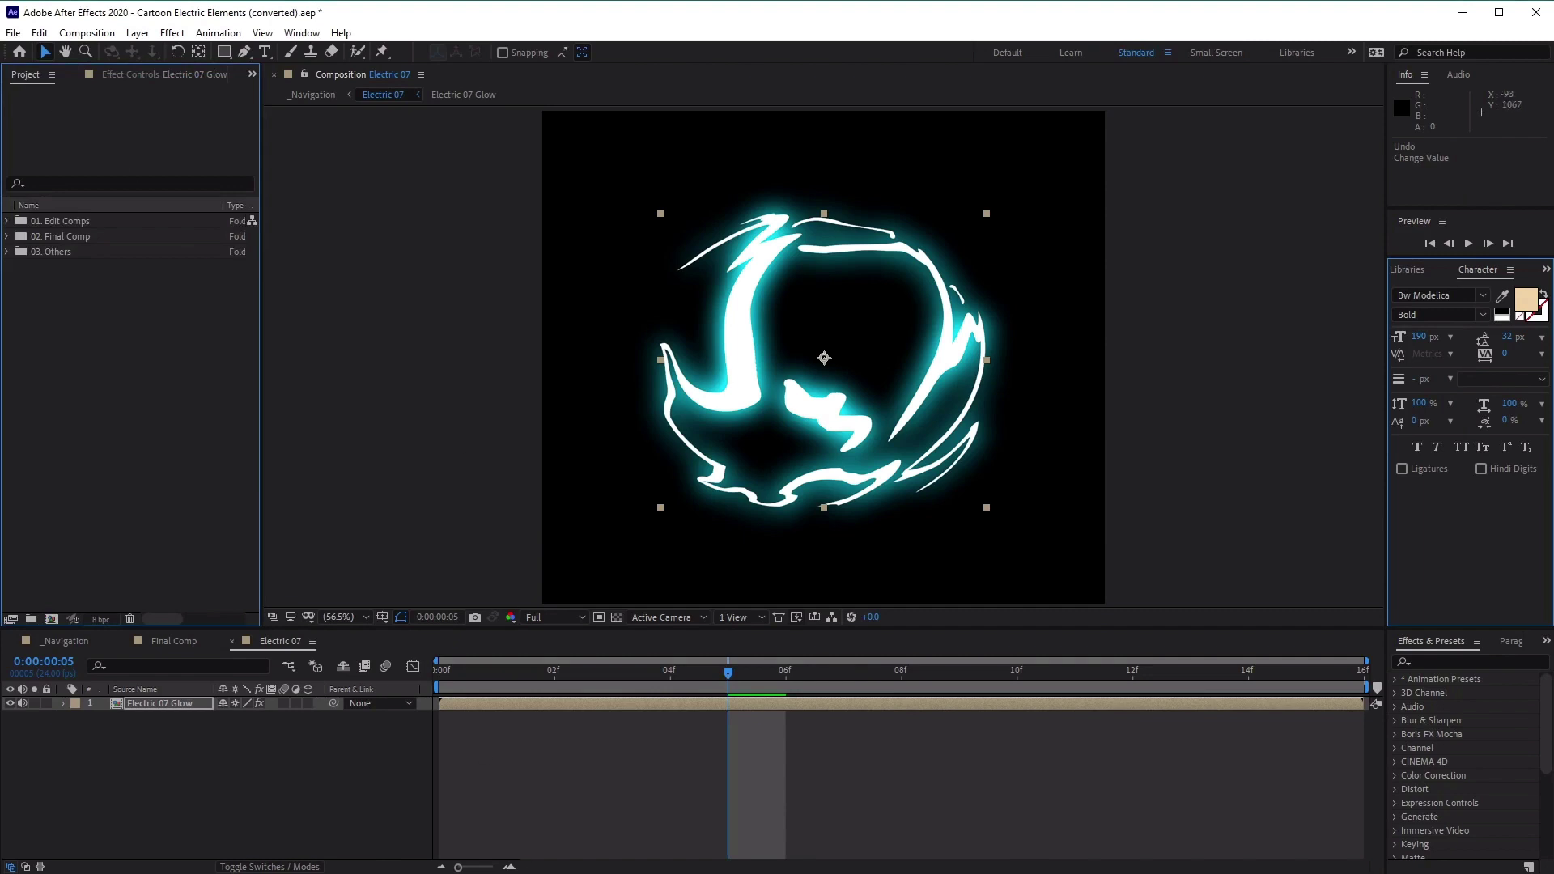
pyautogui.moveTo(485, 873); pyautogui.dragTo(139, 362)
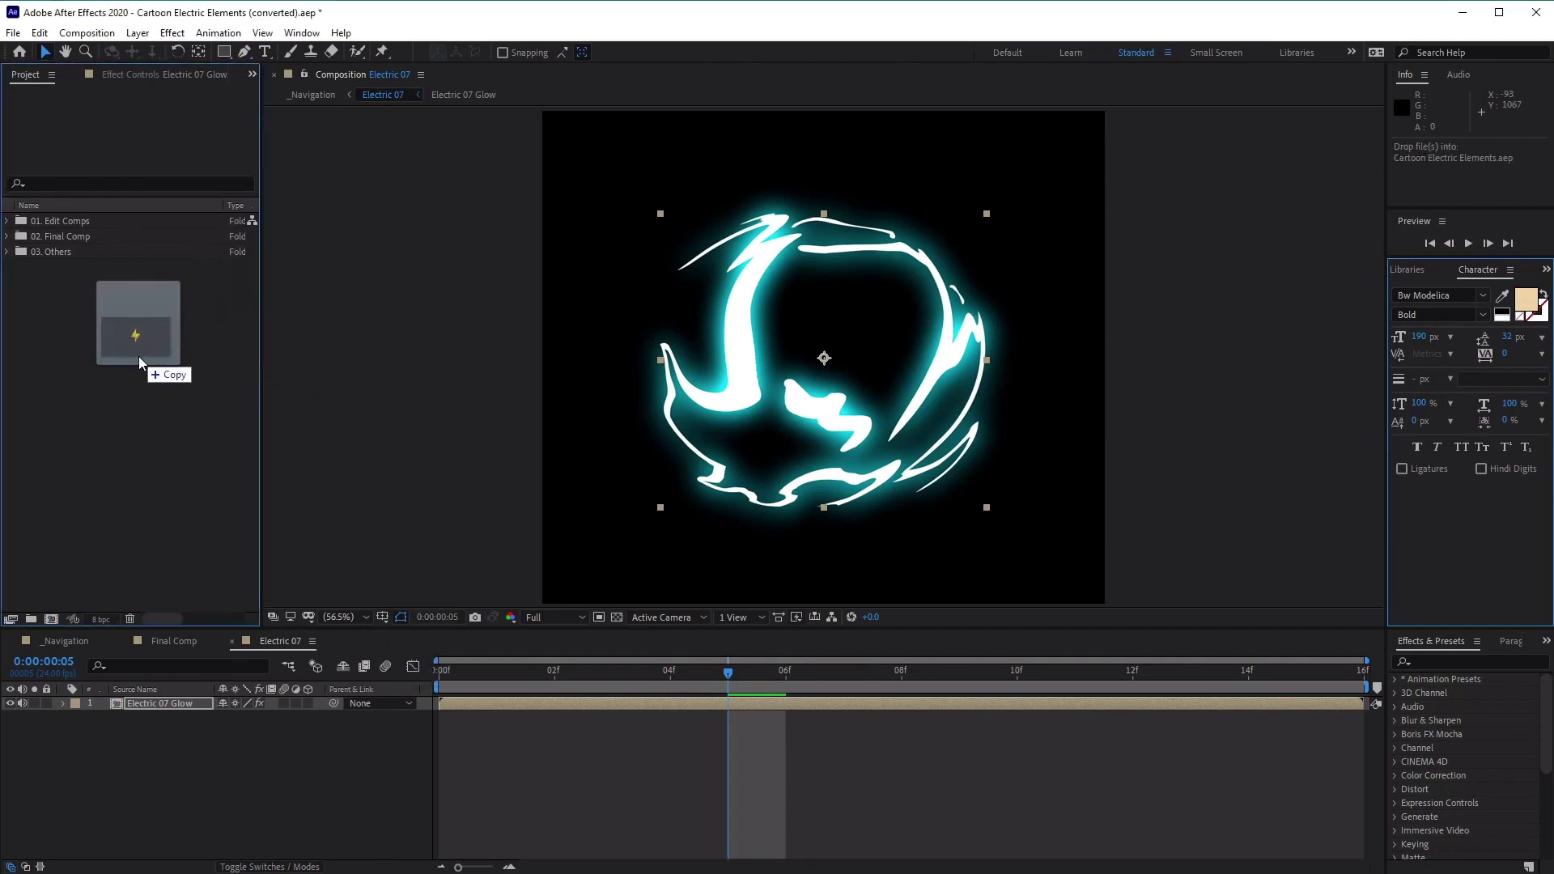
pyautogui.moveTo(139, 363); pyautogui.dragTo(138, 364)
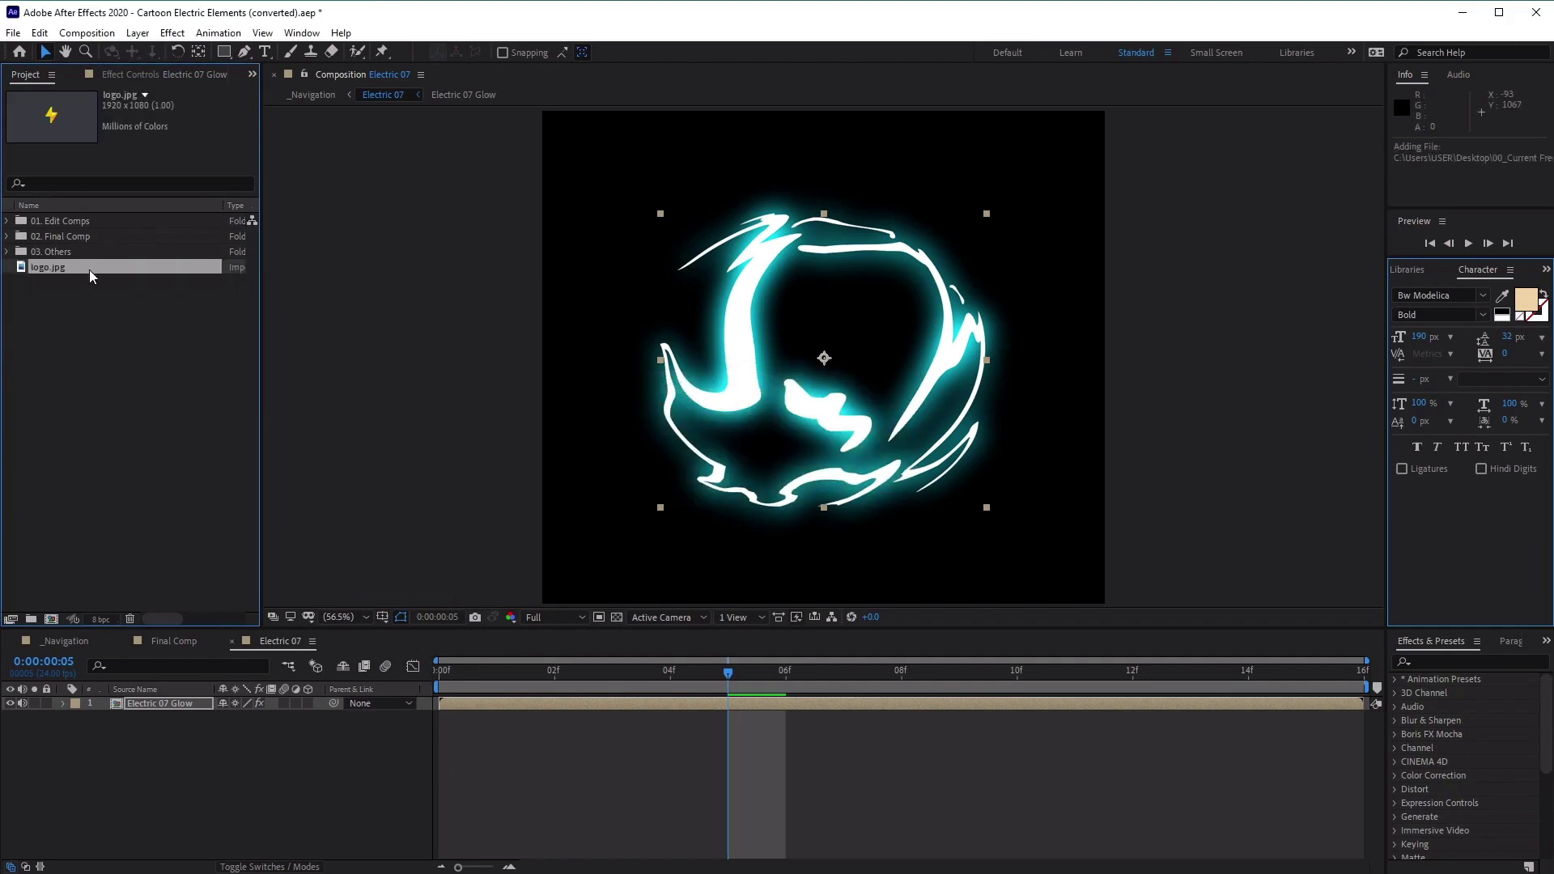
pyautogui.rightClick(96, 269)
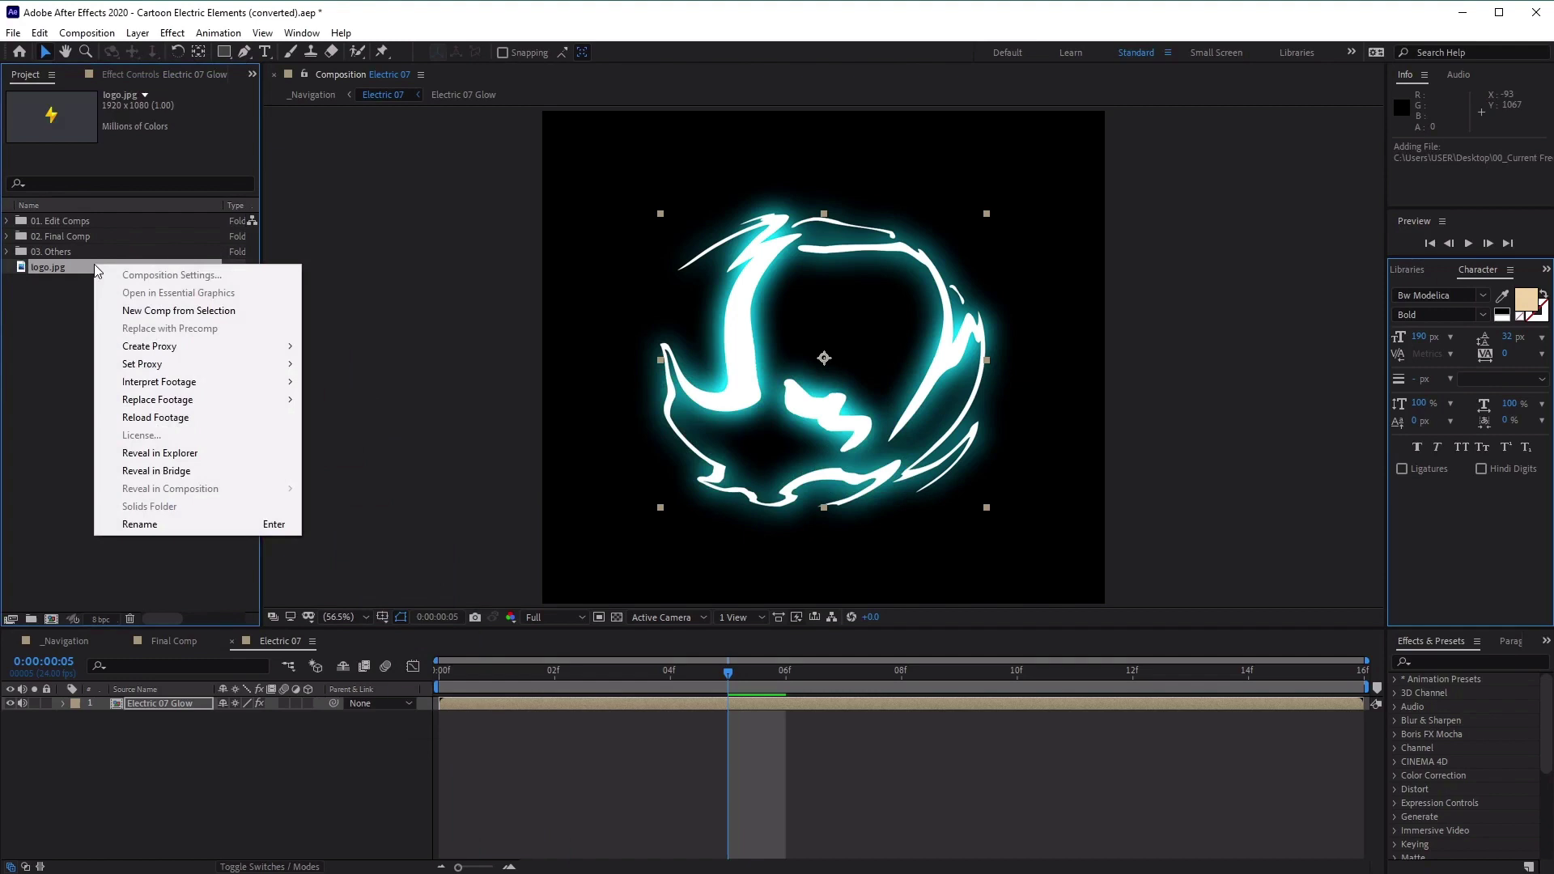
pyautogui.click(232, 314)
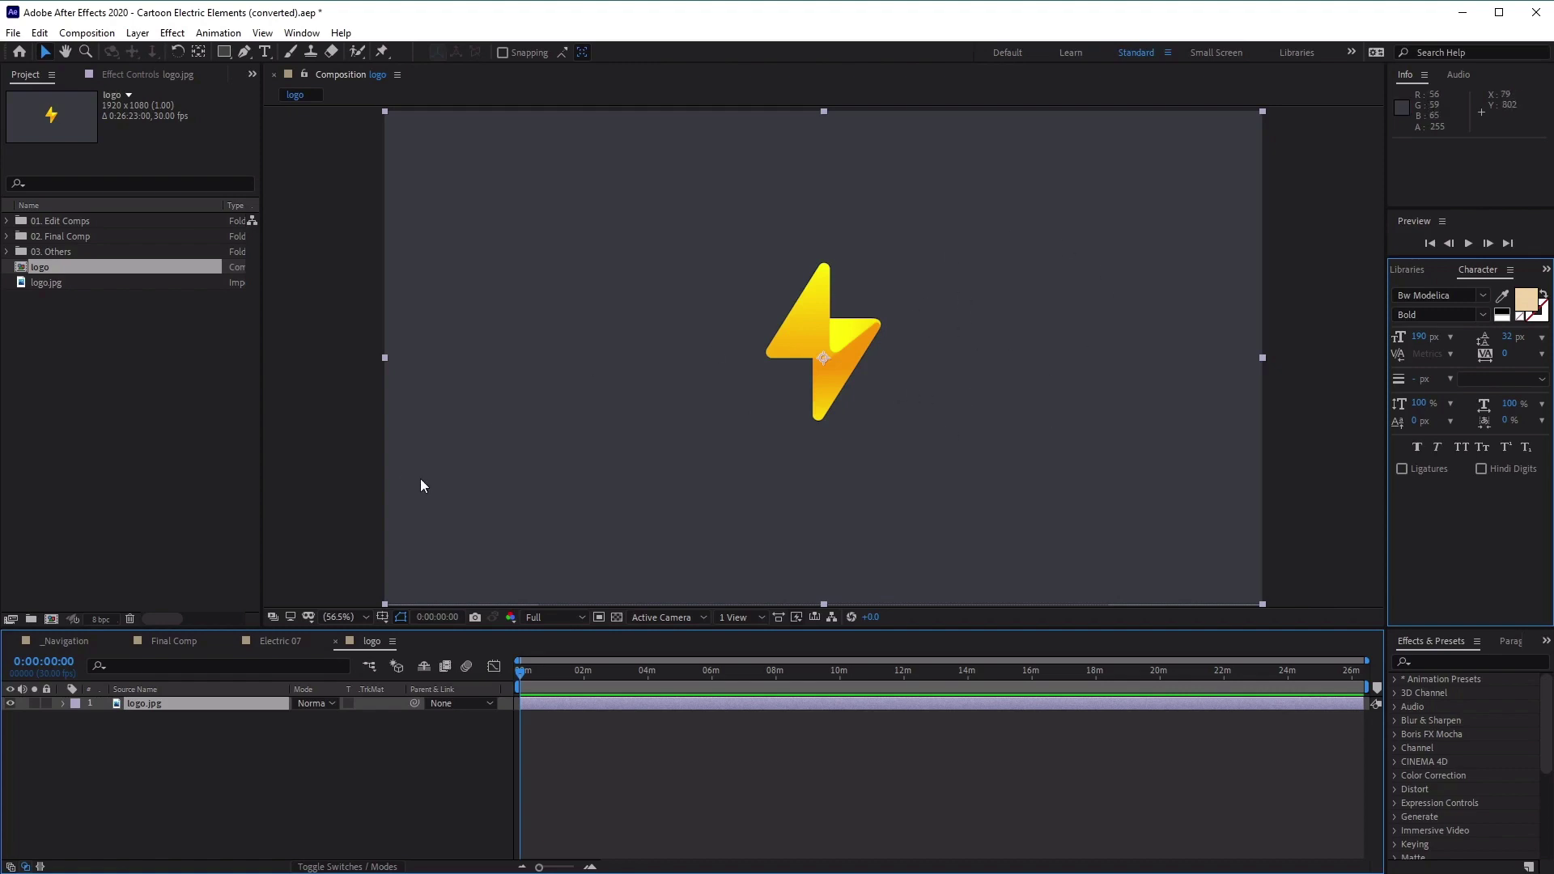
# Step: Drag the Electric 07 comp from the 01. Edit Comps folder into the logo comp above logo.jpg
pyautogui.click(52, 221)
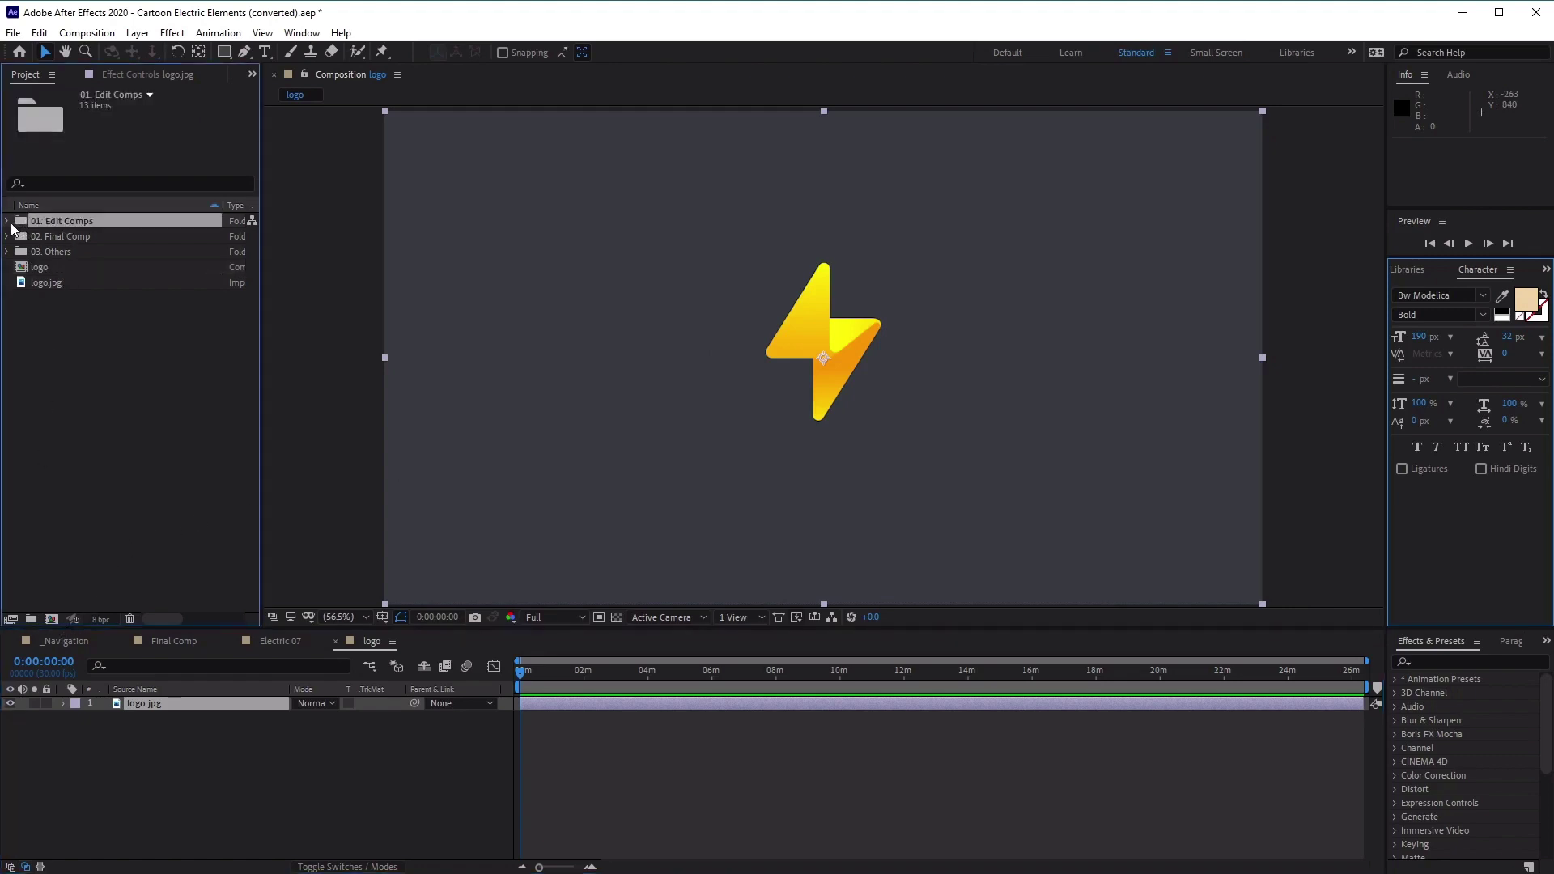
pyautogui.click(8, 221)
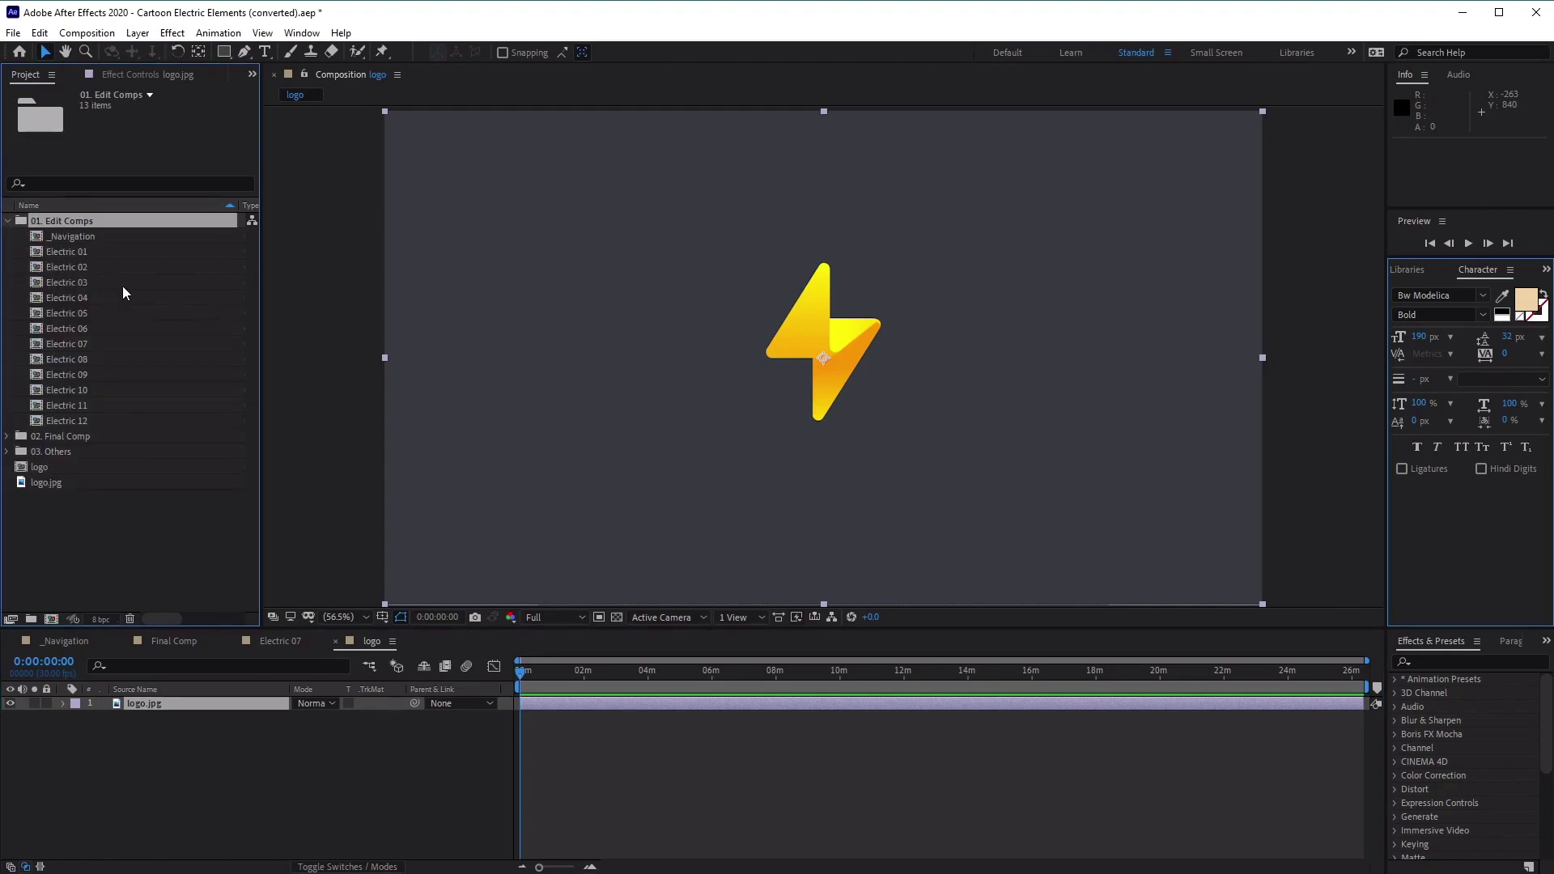
pyautogui.click(81, 344)
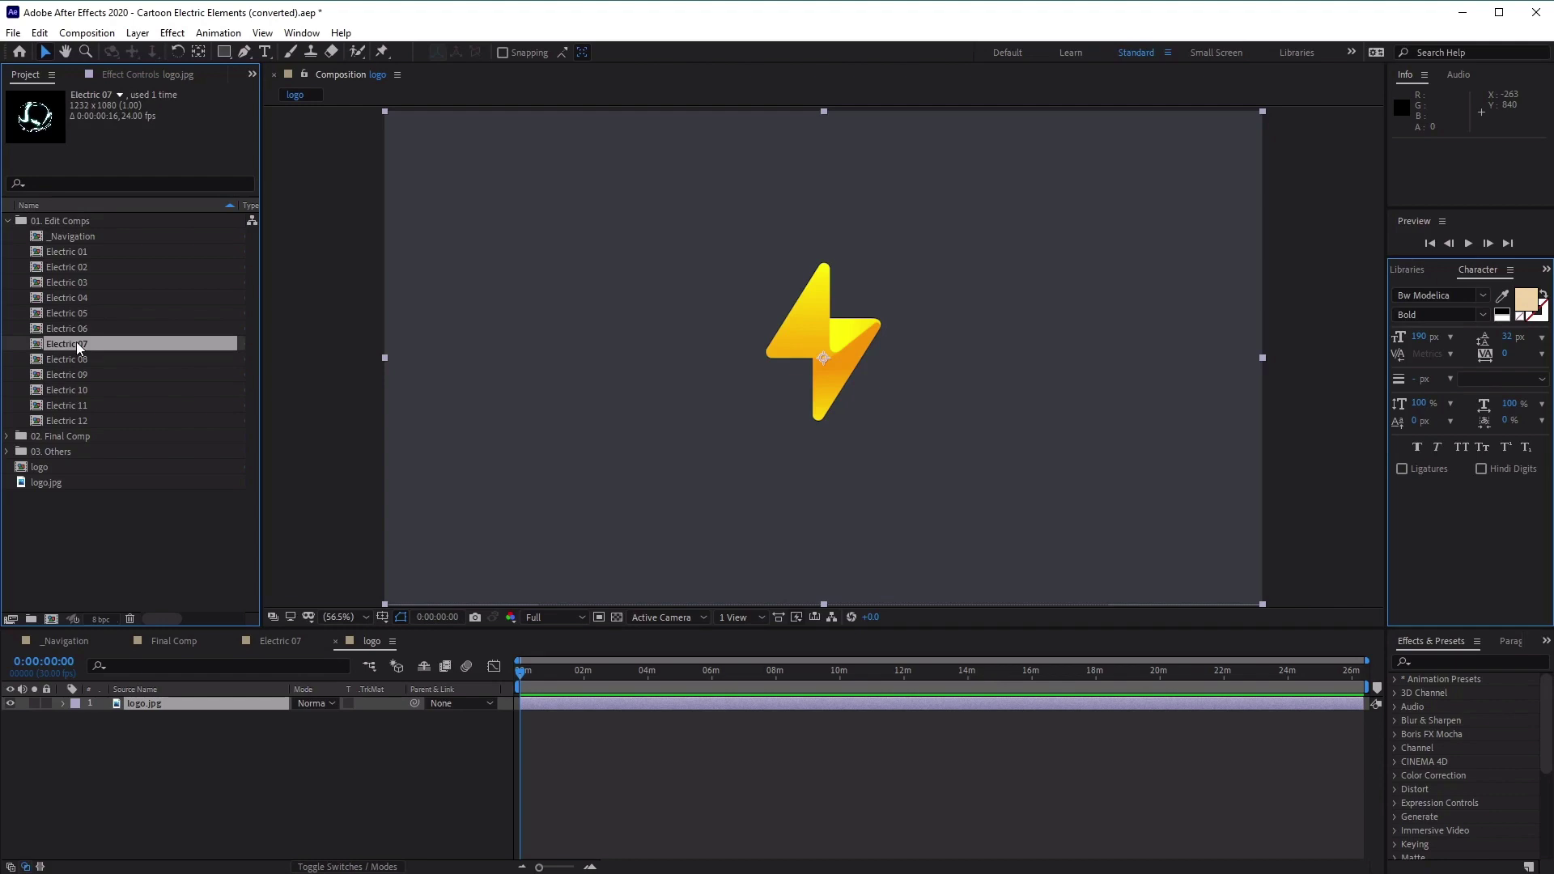
pyautogui.moveTo(79, 349); pyautogui.dragTo(194, 706)
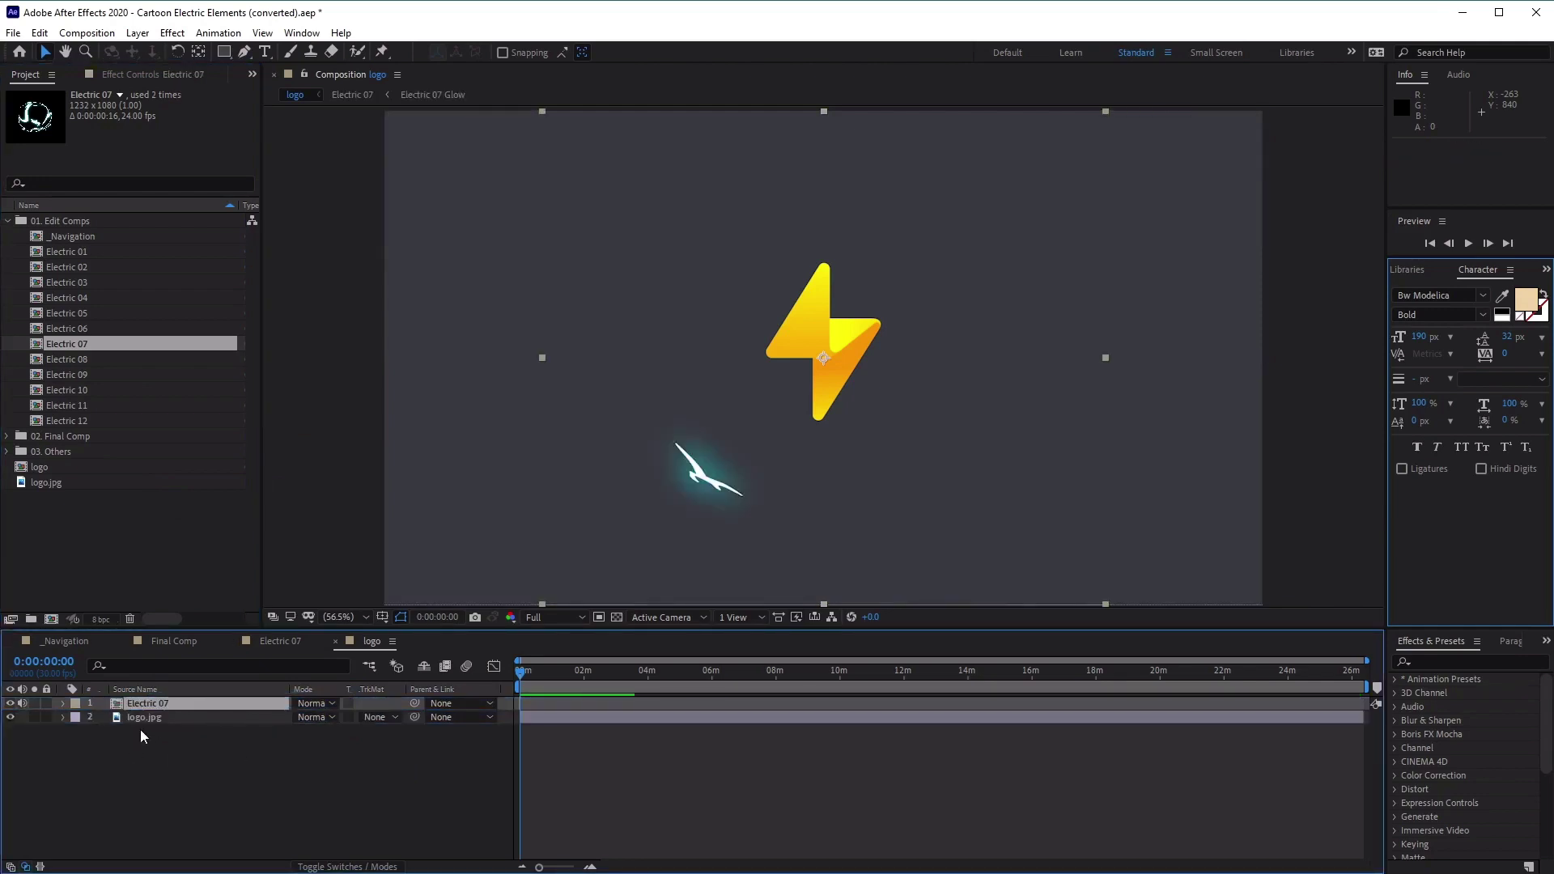
pyautogui.click(142, 717)
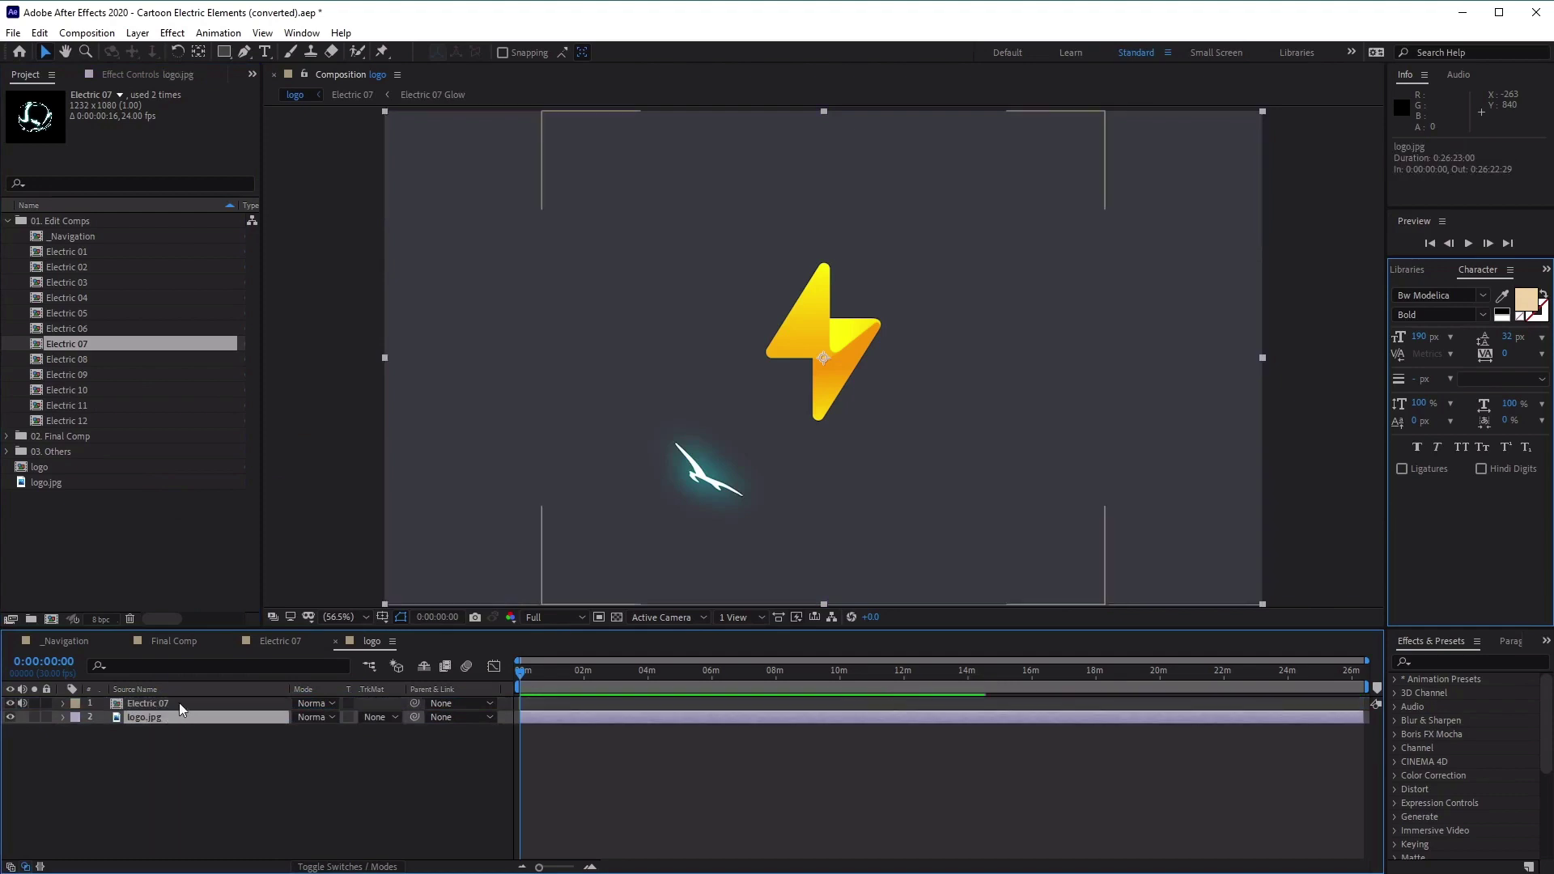
pyautogui.click(181, 707)
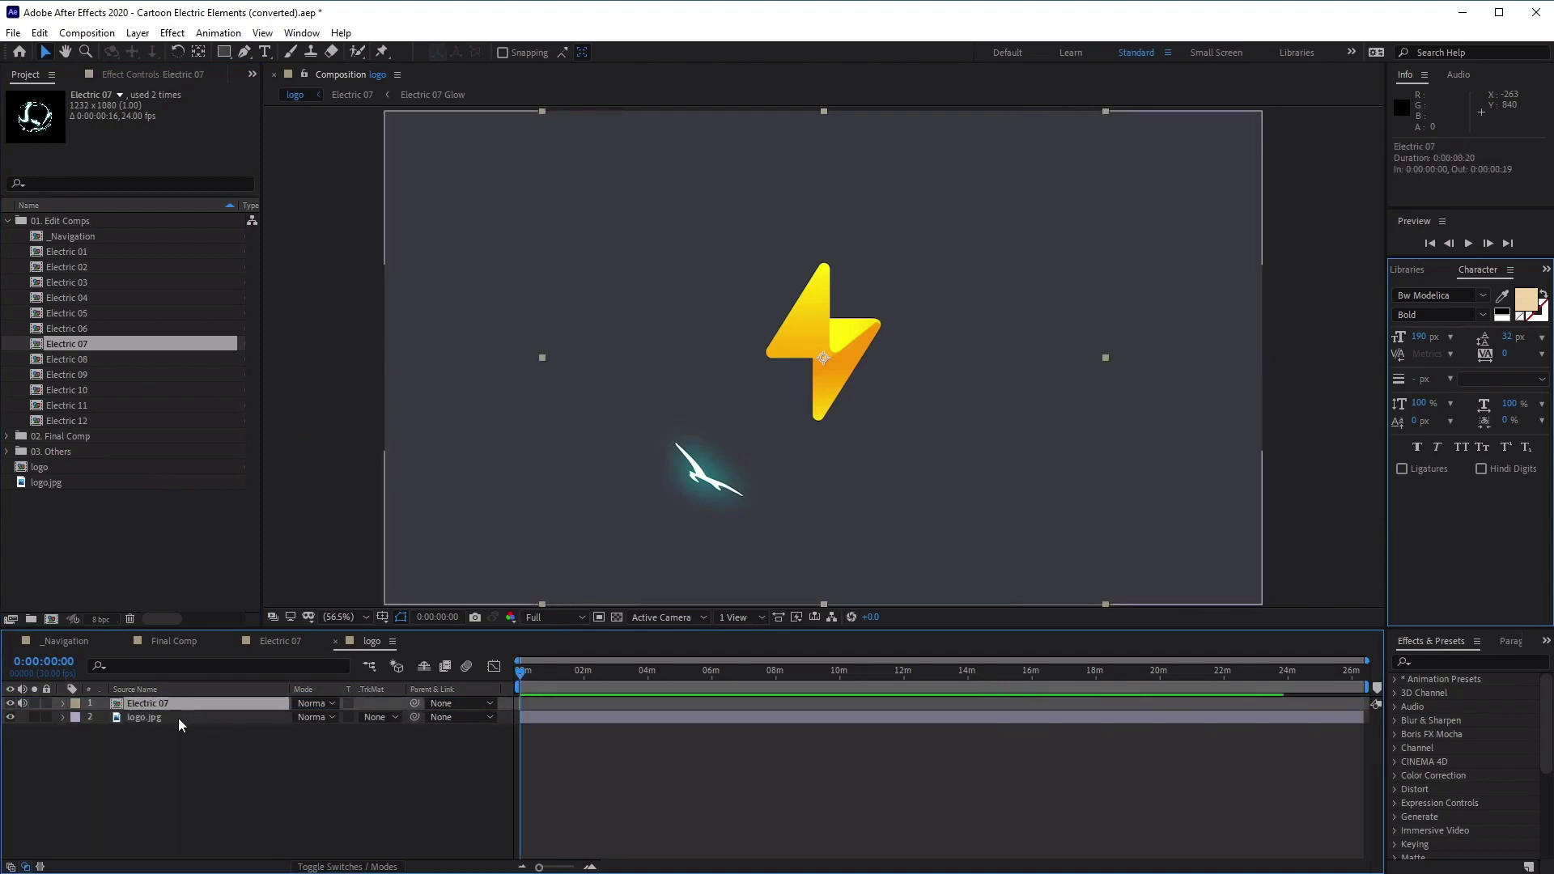
# Step: Zoom the timeline to single frames, scrub through the Electric 07 burst, then return to frame 0
pyautogui.click(180, 726)
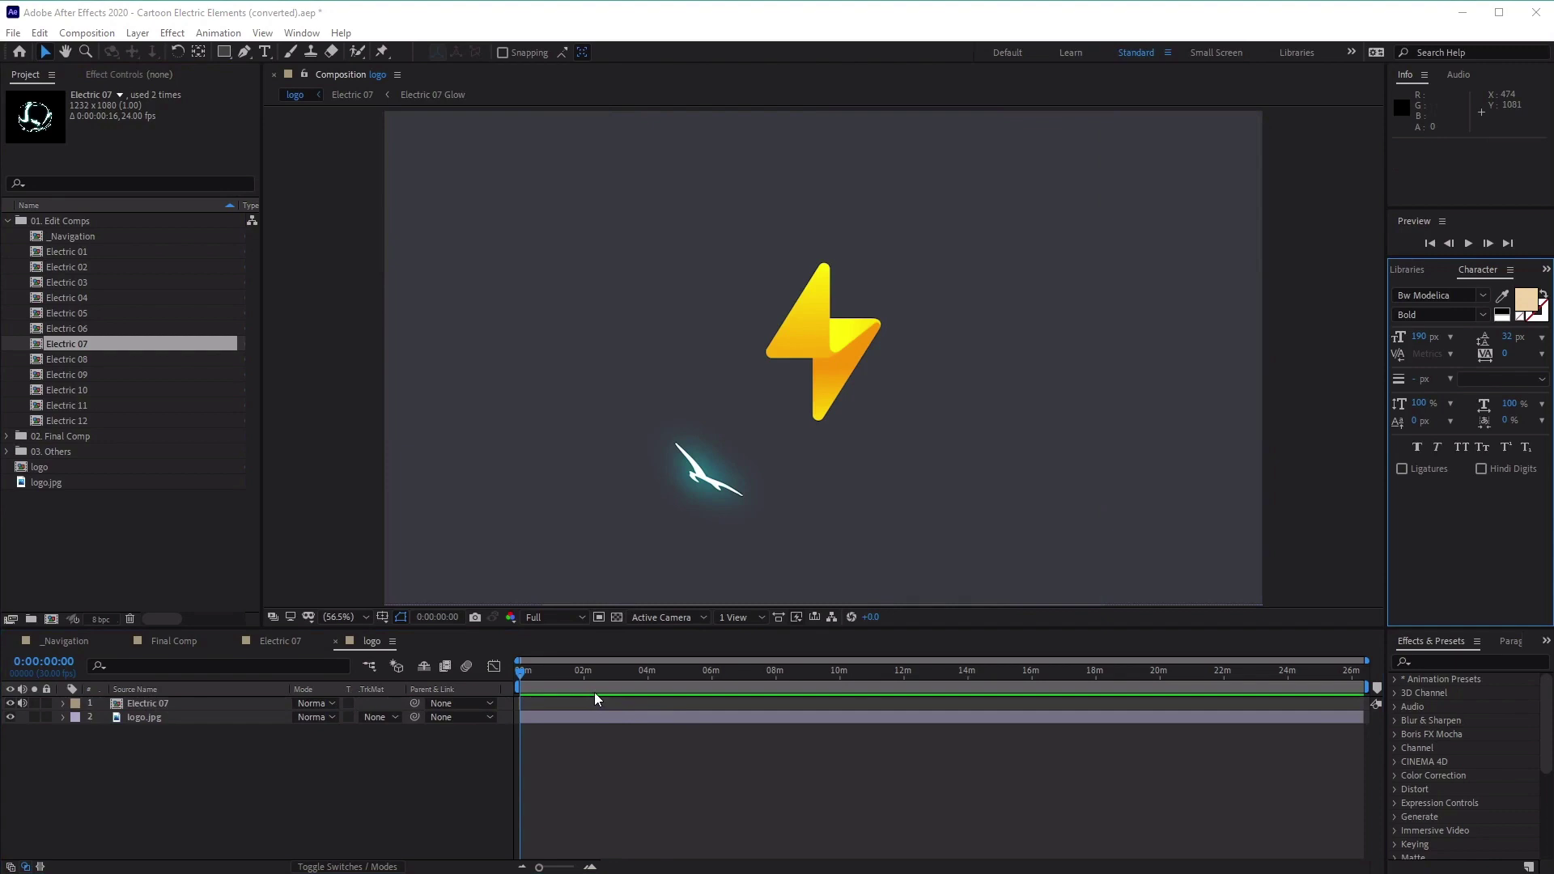
pyautogui.click(170, 701)
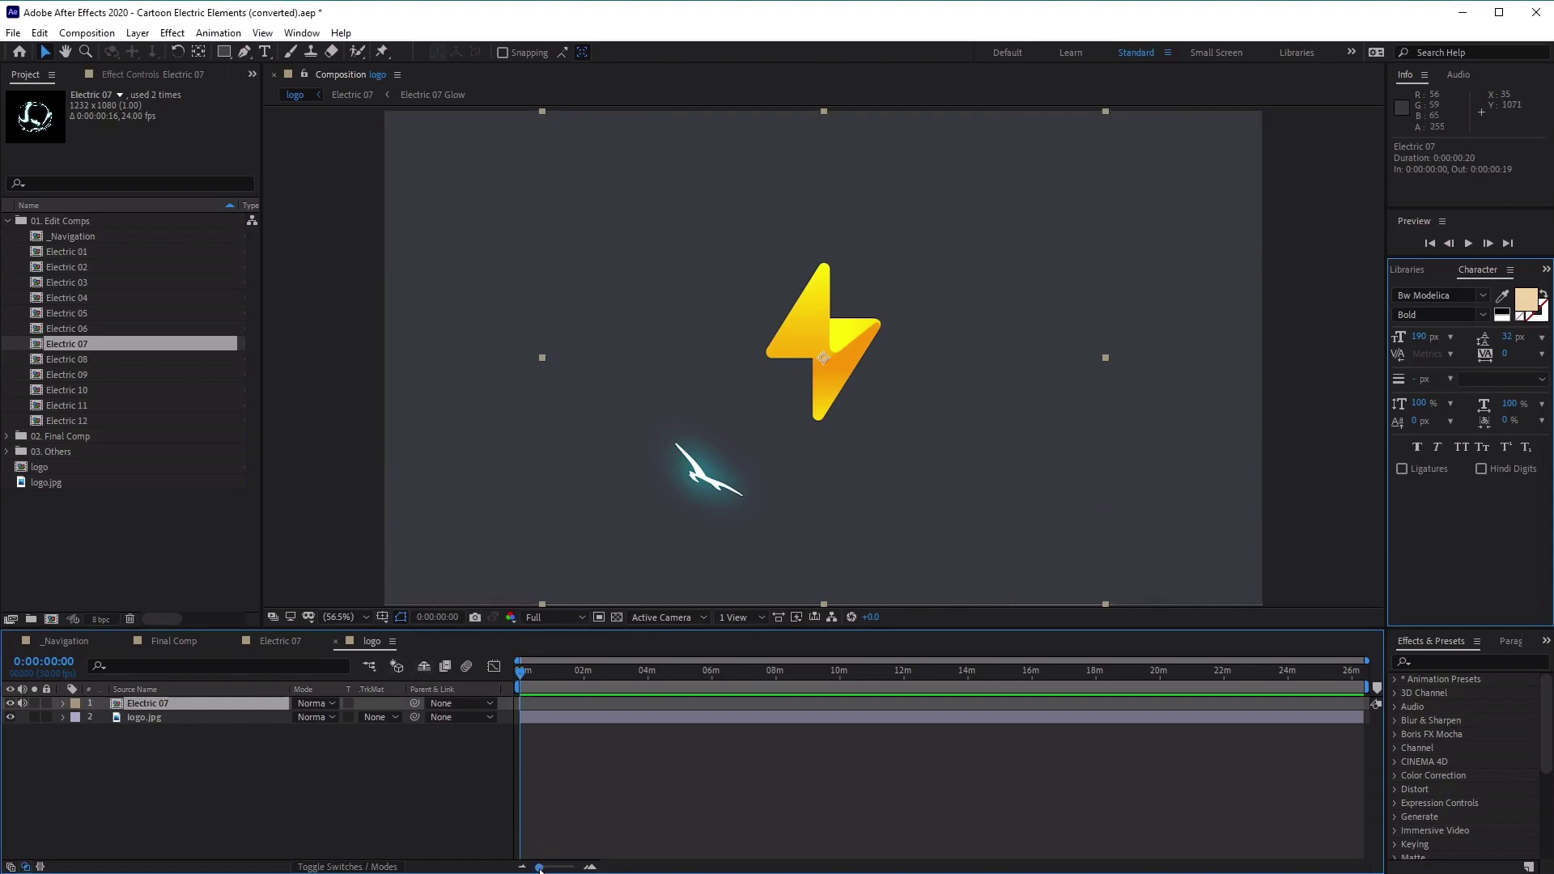
pyautogui.moveTo(539, 868); pyautogui.dragTo(573, 869)
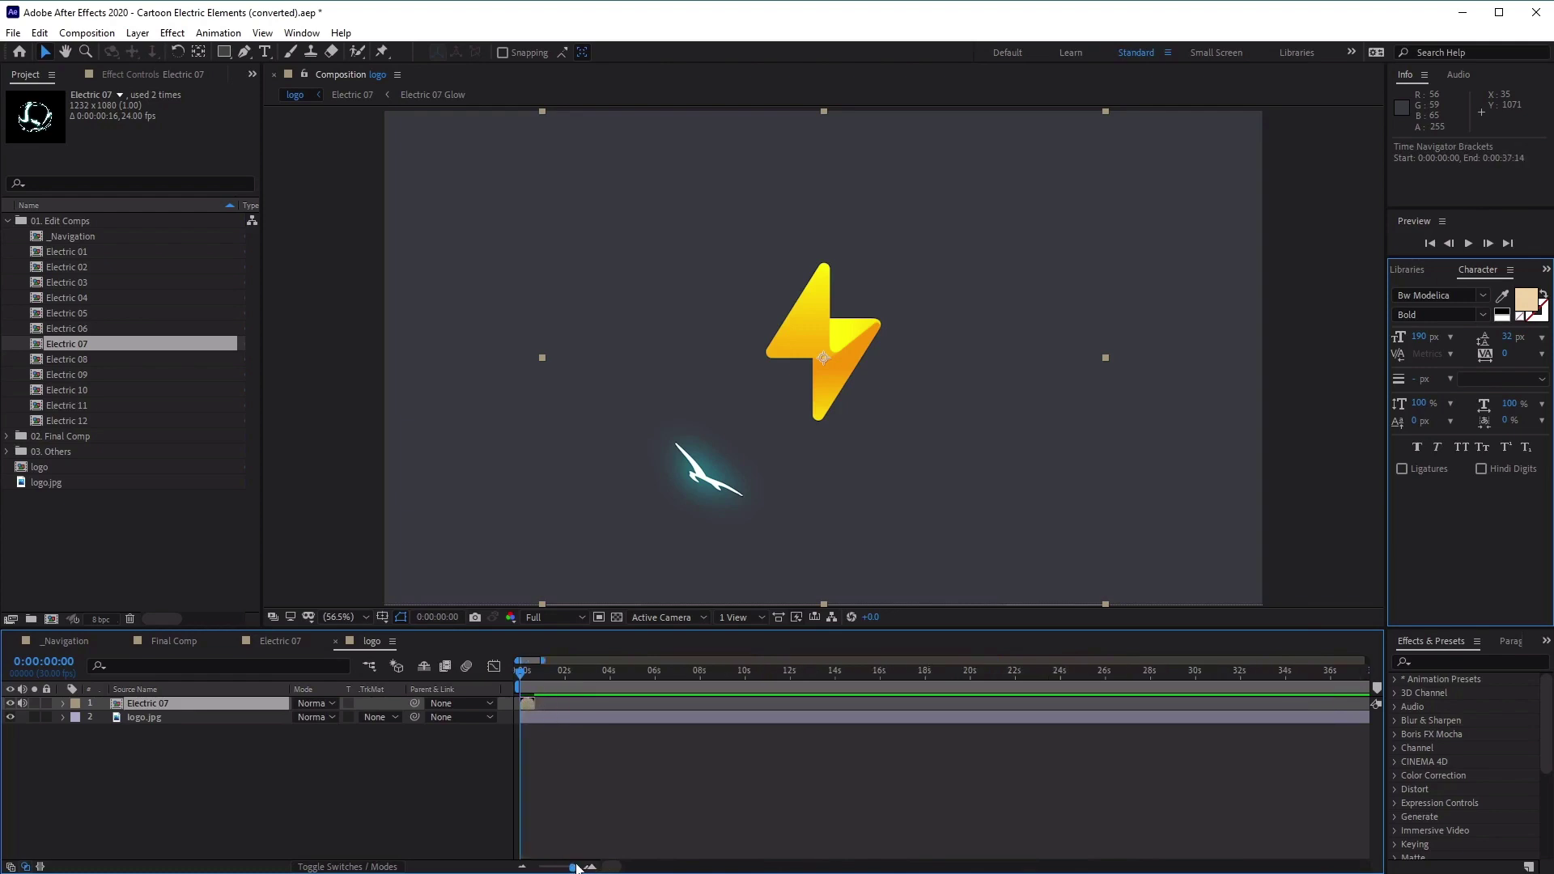
pyautogui.moveTo(576, 867); pyautogui.dragTo(578, 869)
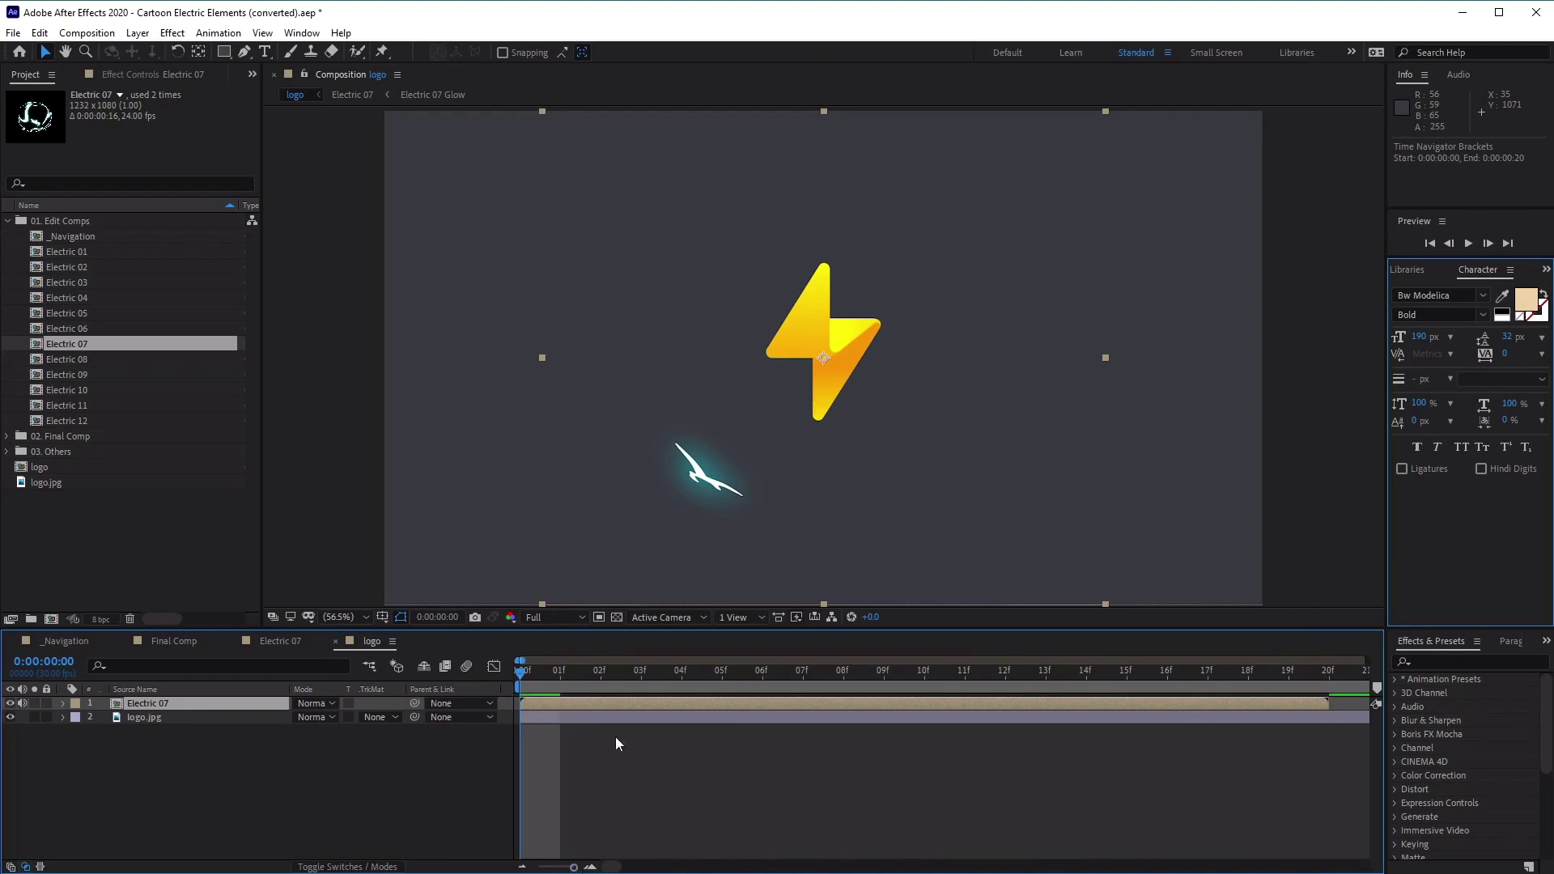
pyautogui.moveTo(522, 676); pyautogui.dragTo(843, 681)
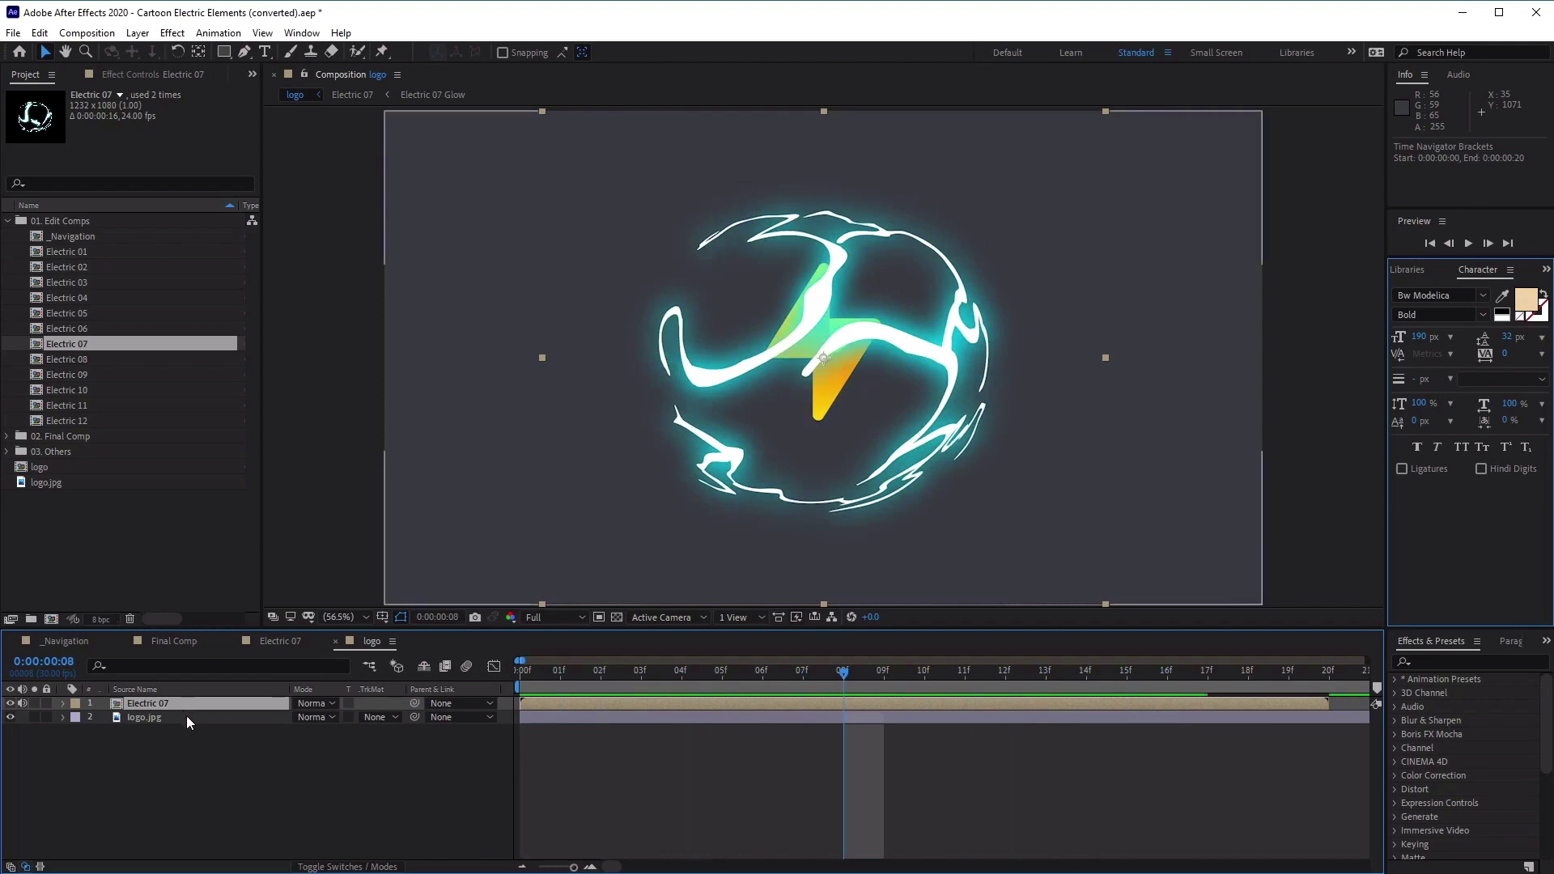
pyautogui.press('Home')
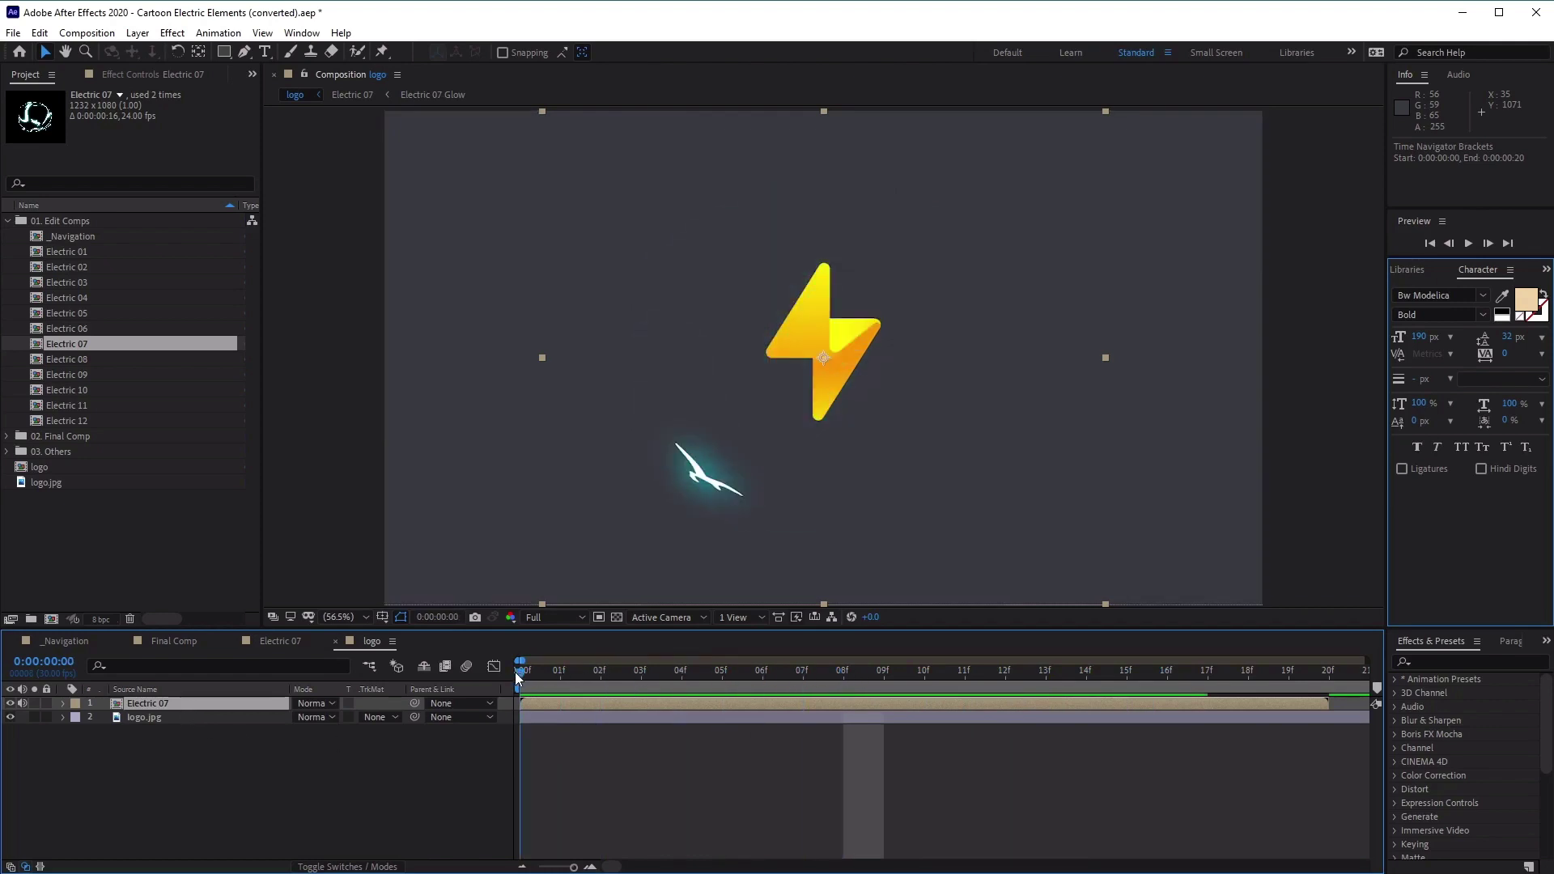
# Step: Change the logo composition duration from 0:26:23:00 to 0:00:05:00
pyautogui.rightClick(369, 643)
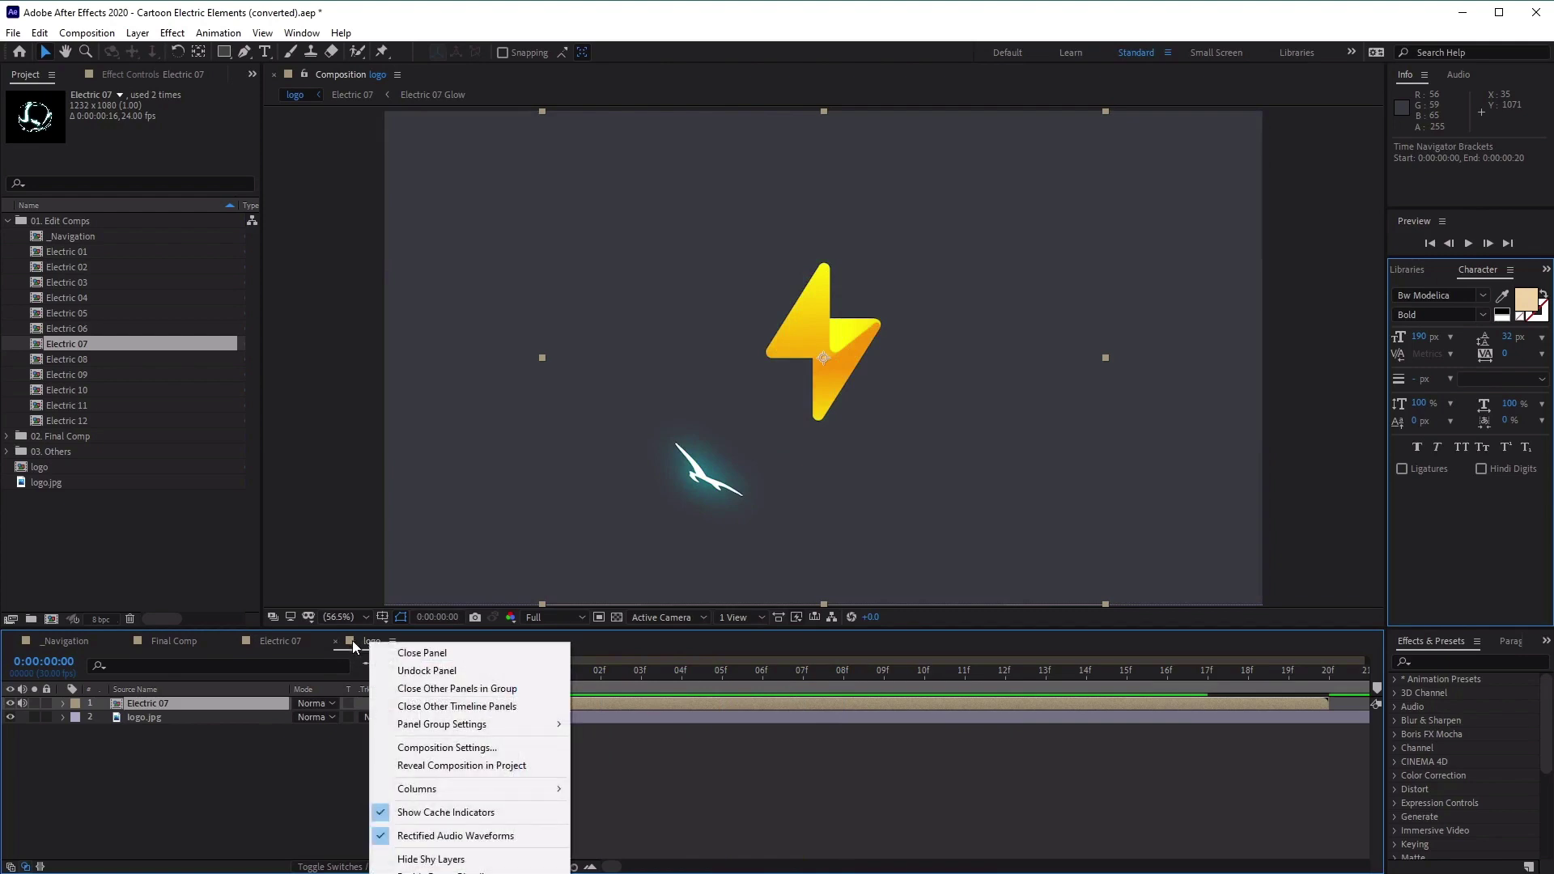
pyautogui.click(447, 748)
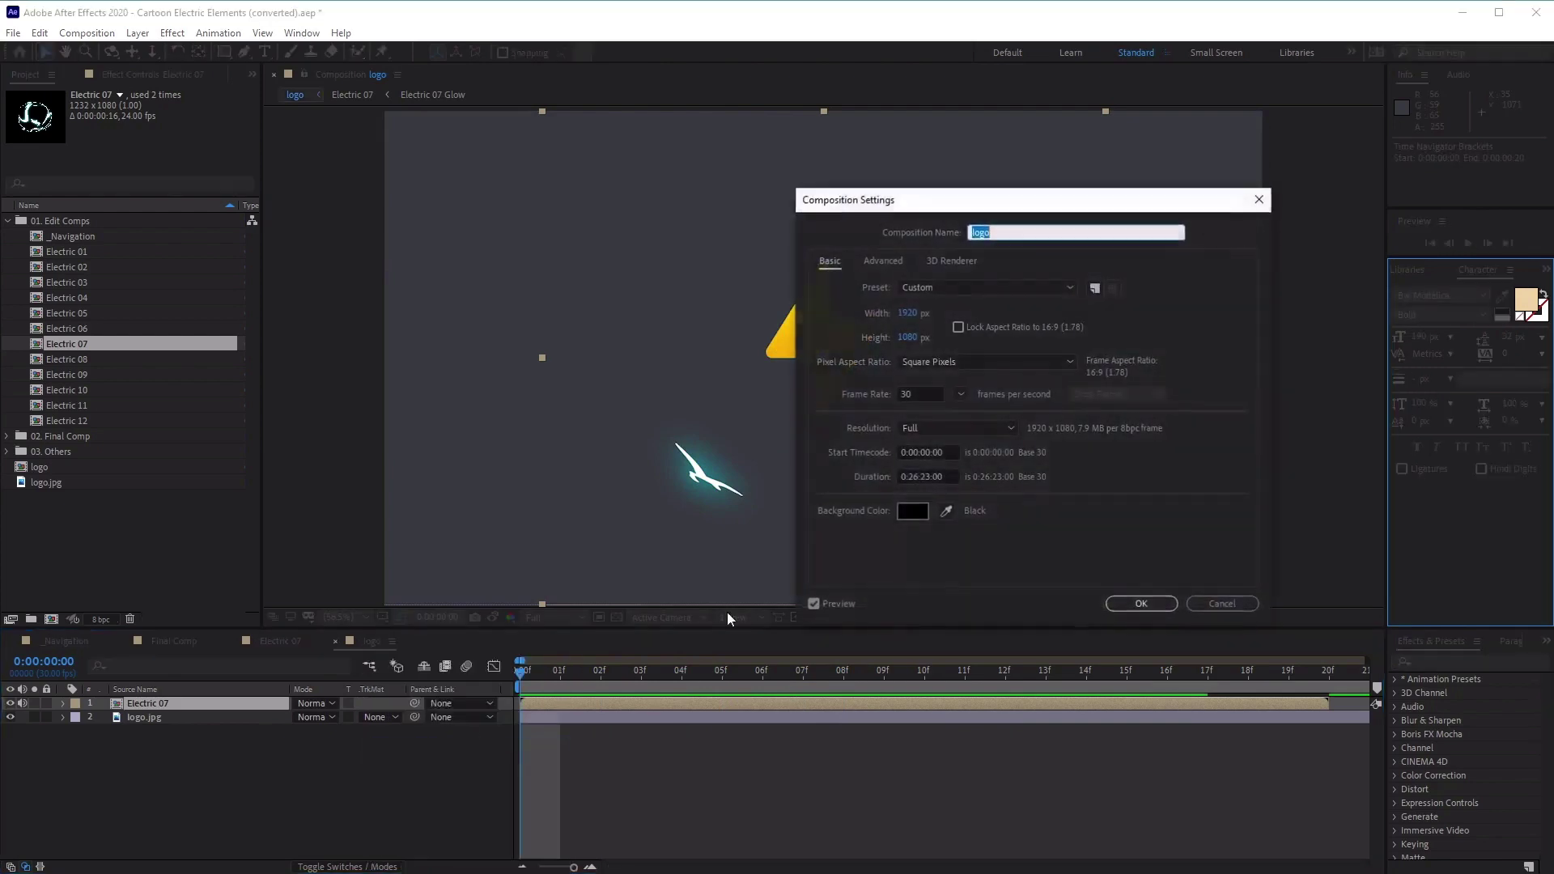
pyautogui.click(907, 477)
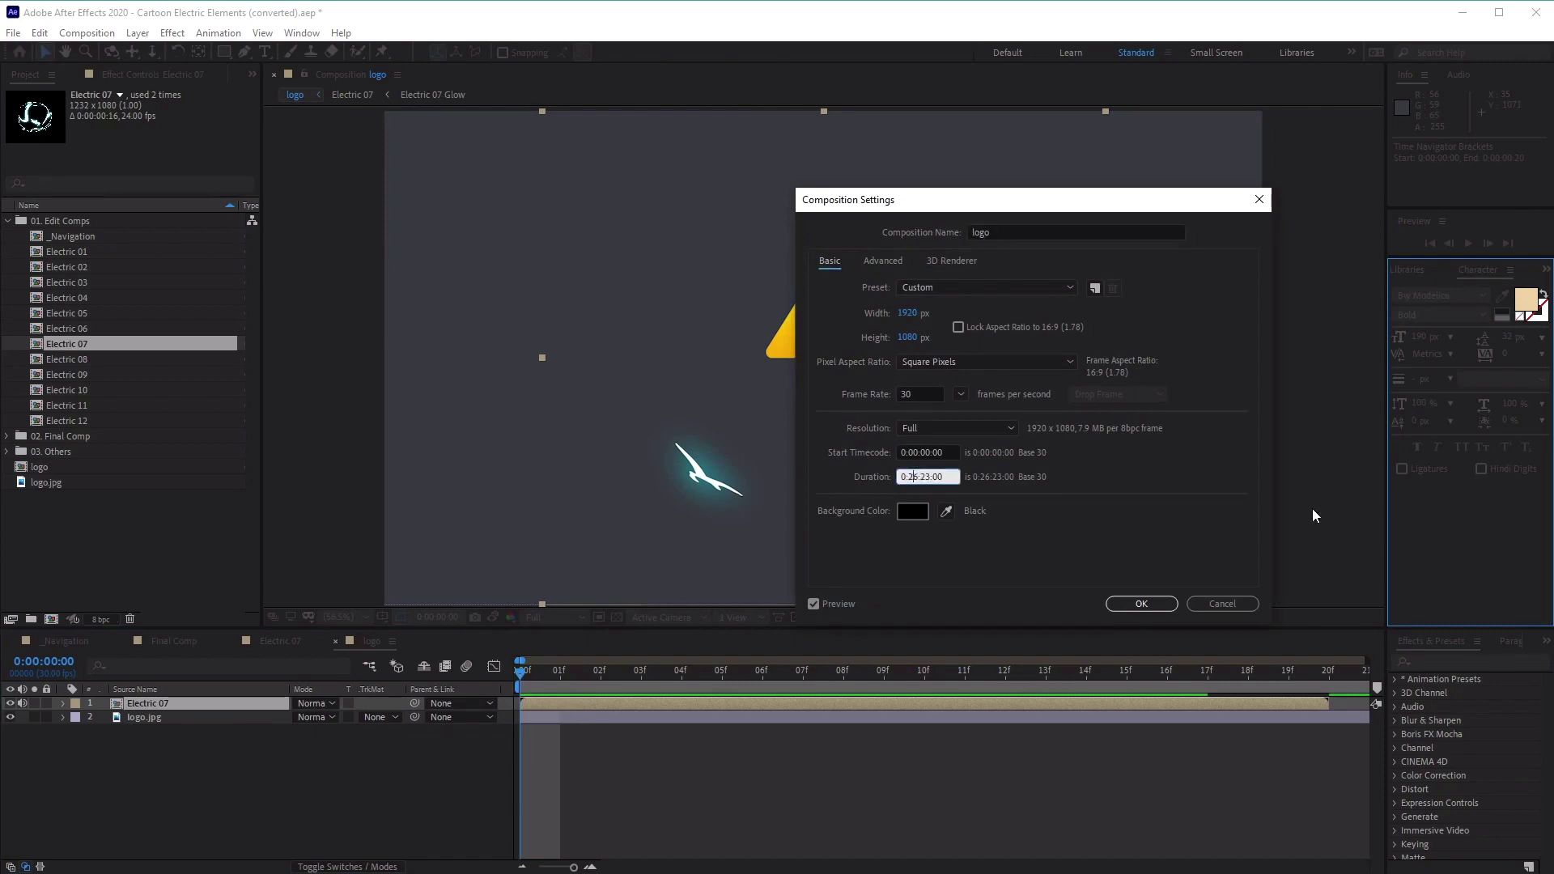
pyautogui.press('Delete')
pyautogui.press('Delete')
pyautogui.press('Delete')
pyautogui.write('00:')
pyautogui.click(1138, 608)
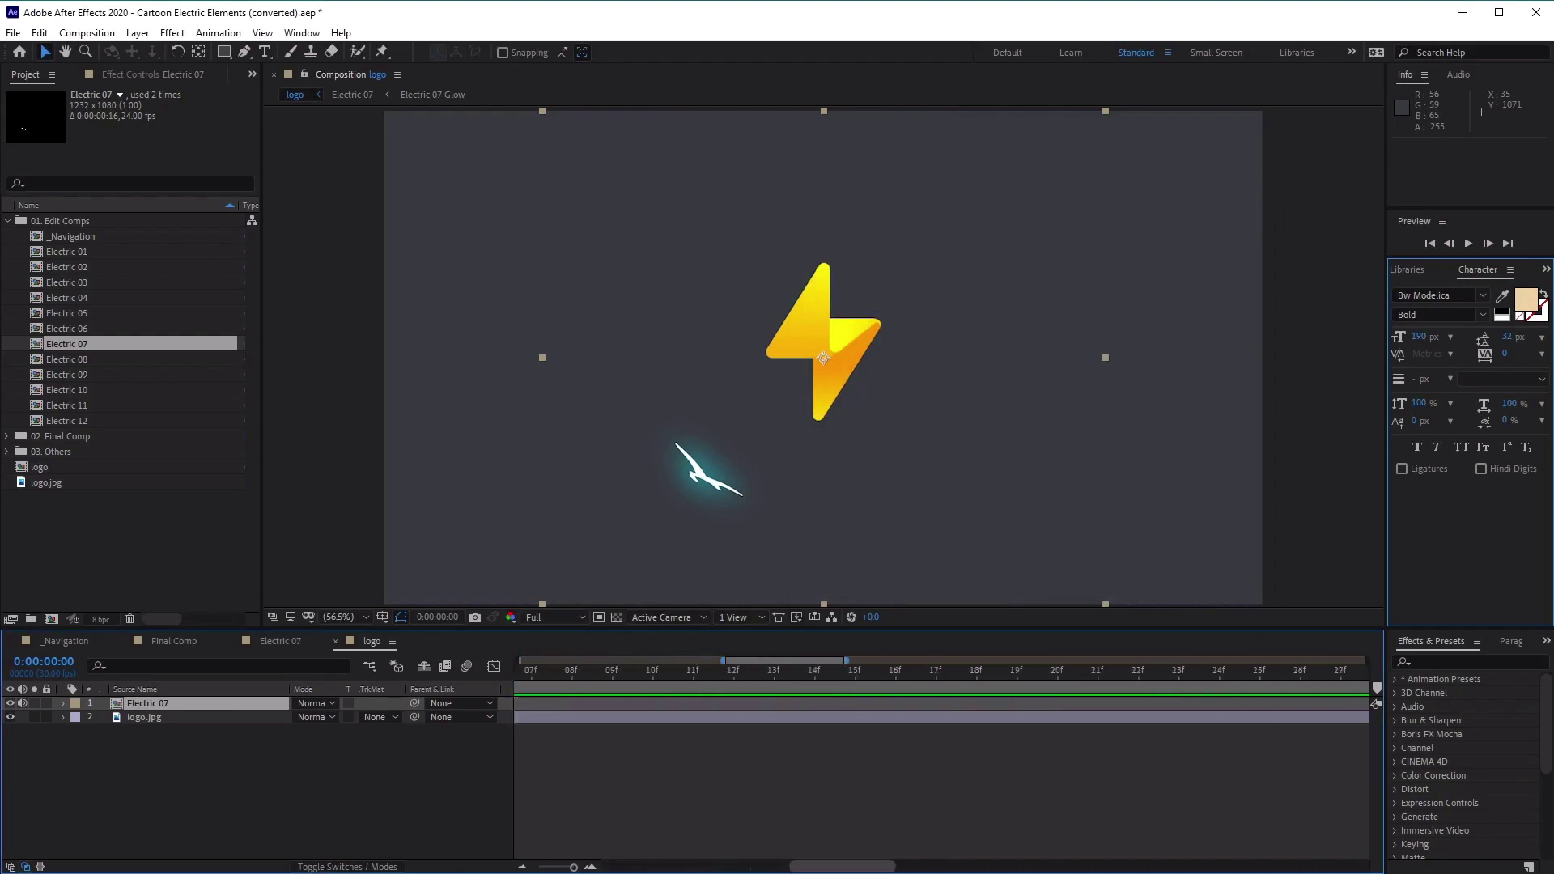
pyautogui.click(539, 867)
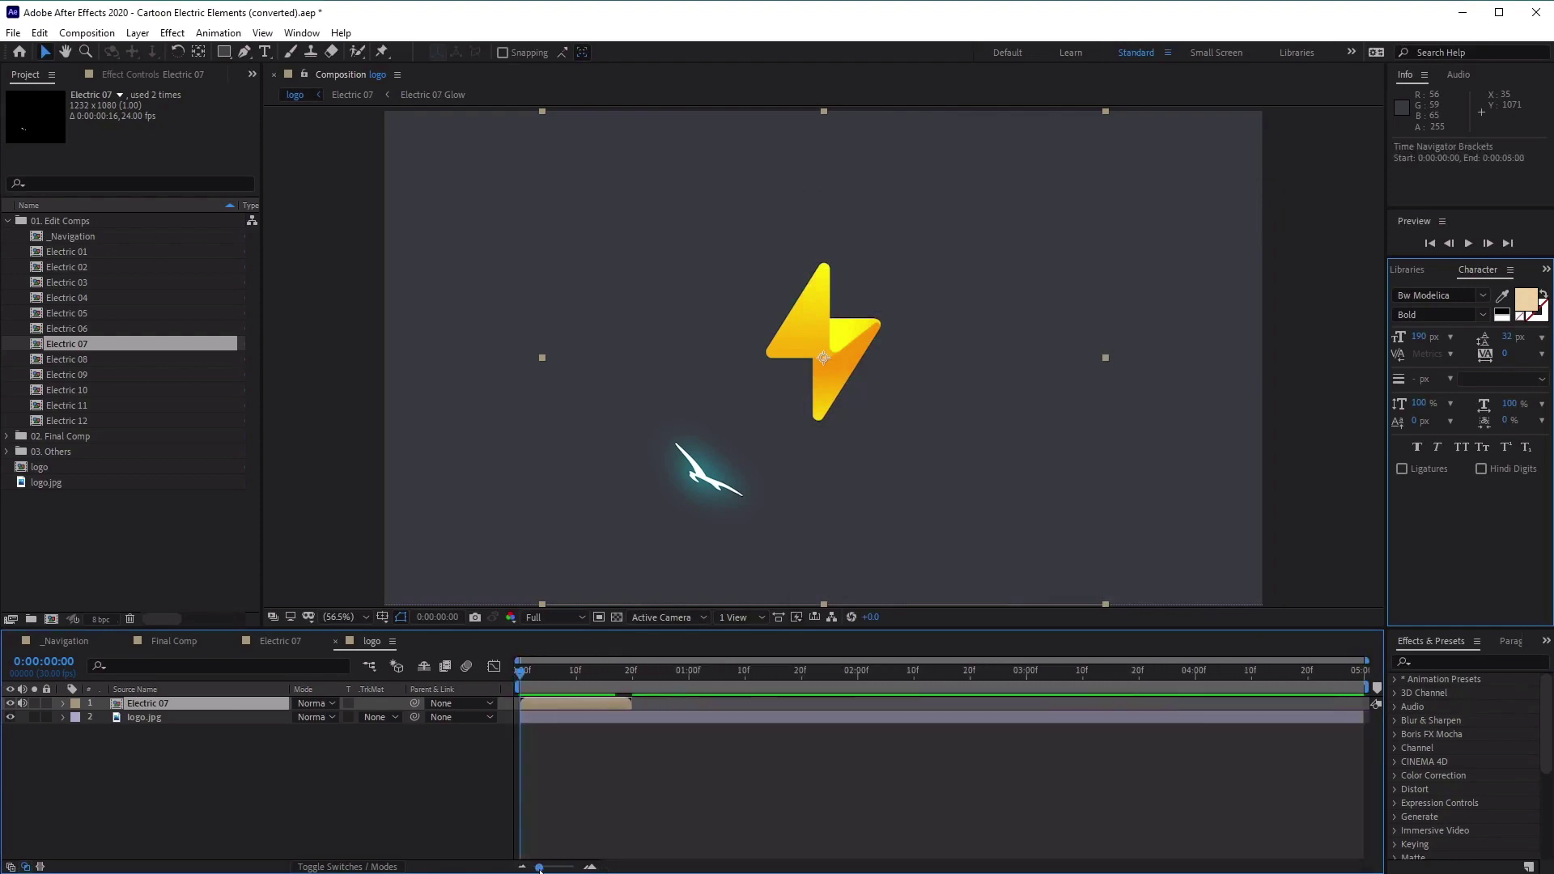
pyautogui.click(569, 867)
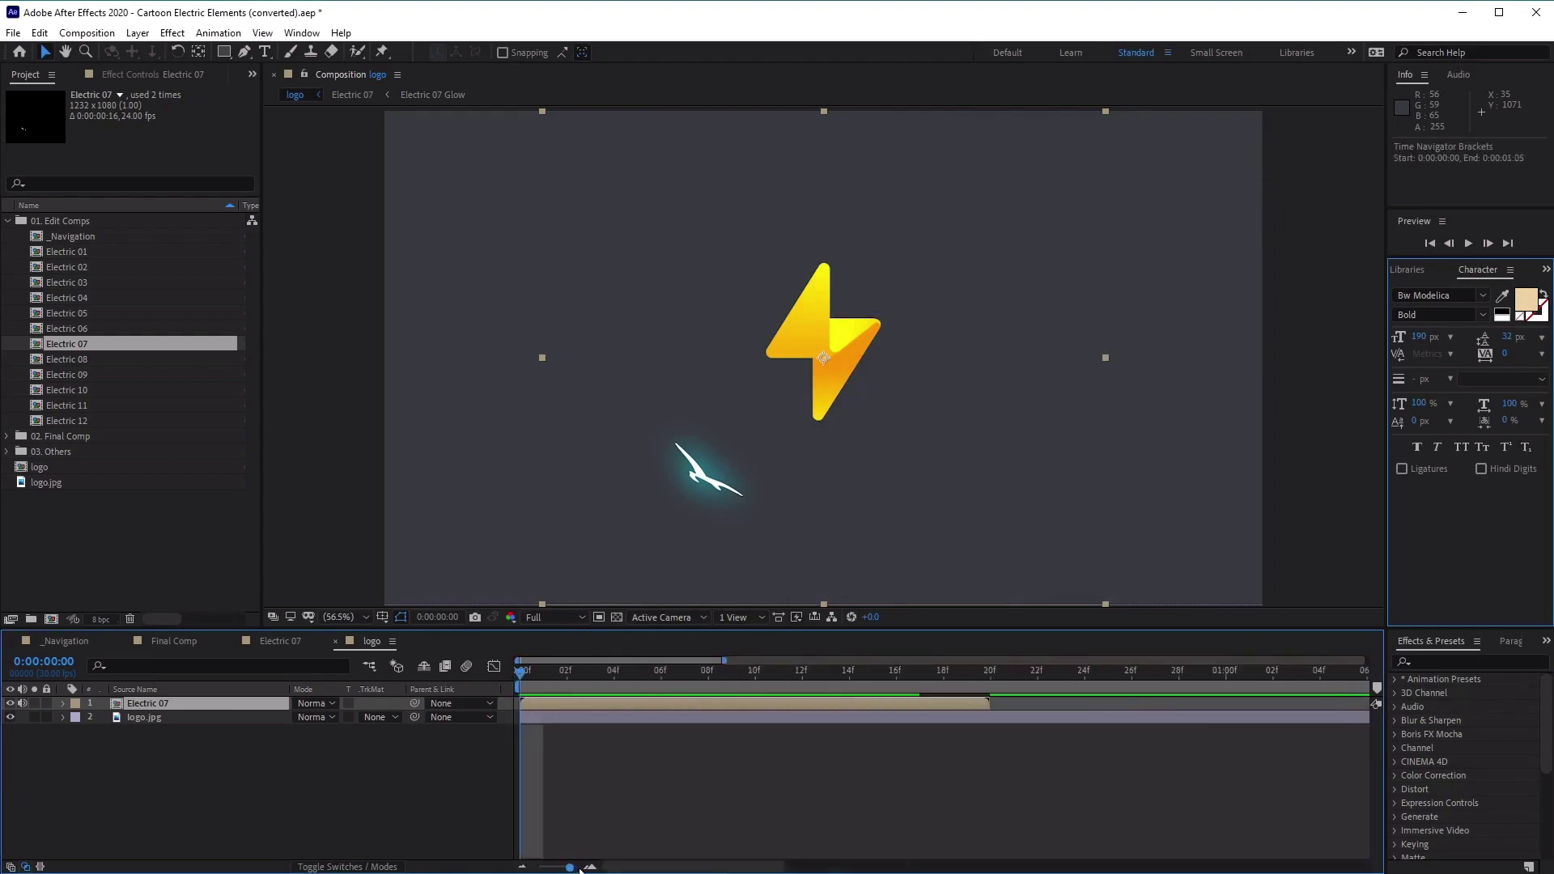
pyautogui.moveTo(579, 868); pyautogui.dragTo(498, 870)
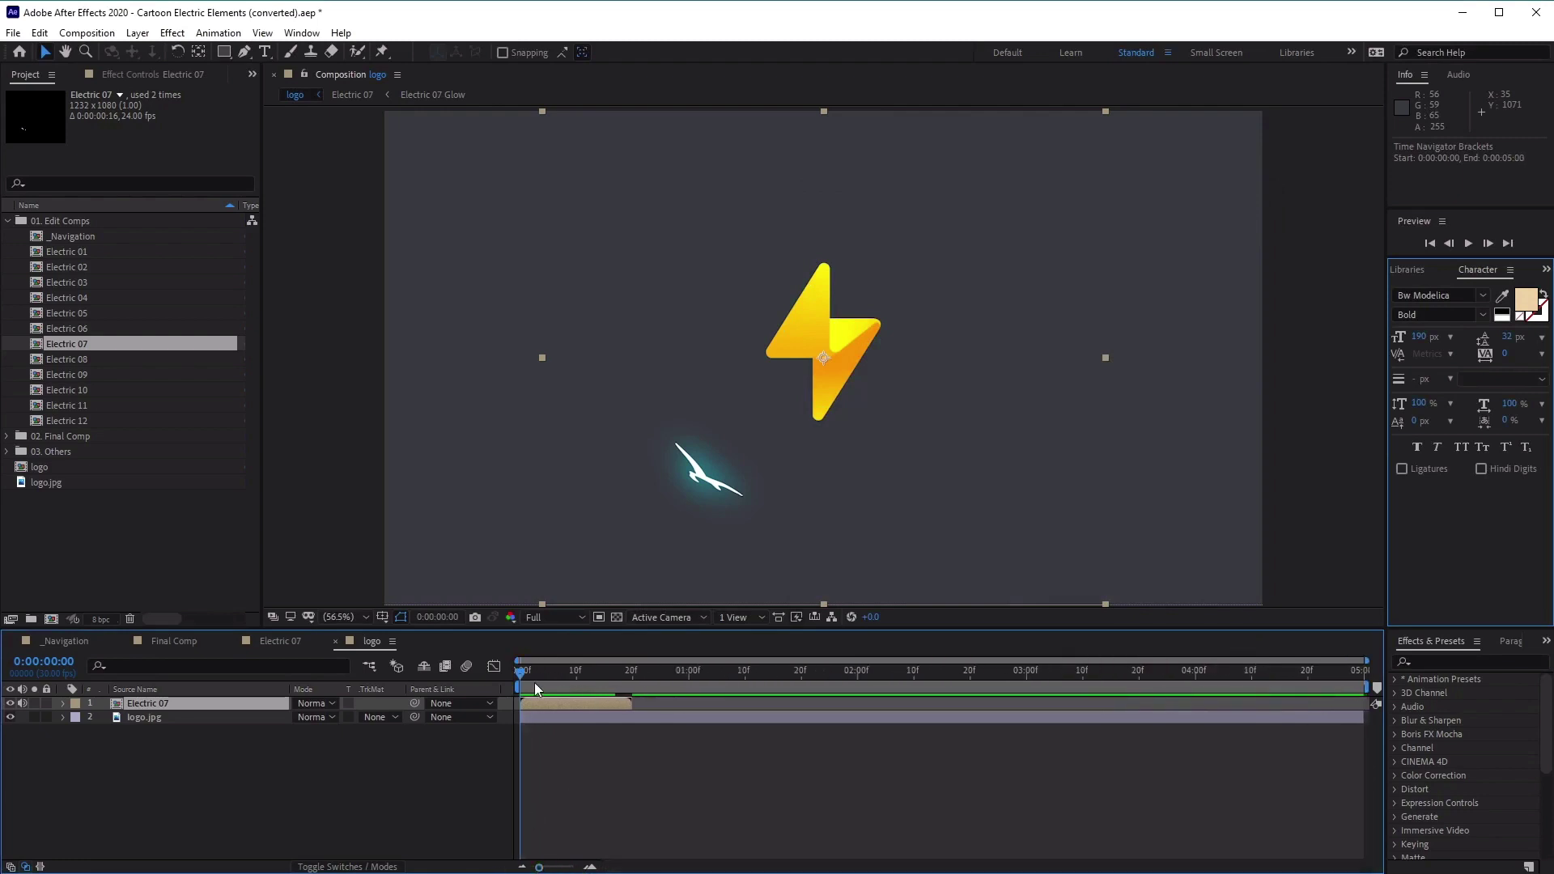
pyautogui.moveTo(534, 683)
pyautogui.mouseDown()
pyautogui.moveTo(643, 677)
pyautogui.moveTo(520, 679)
pyautogui.mouseUp()
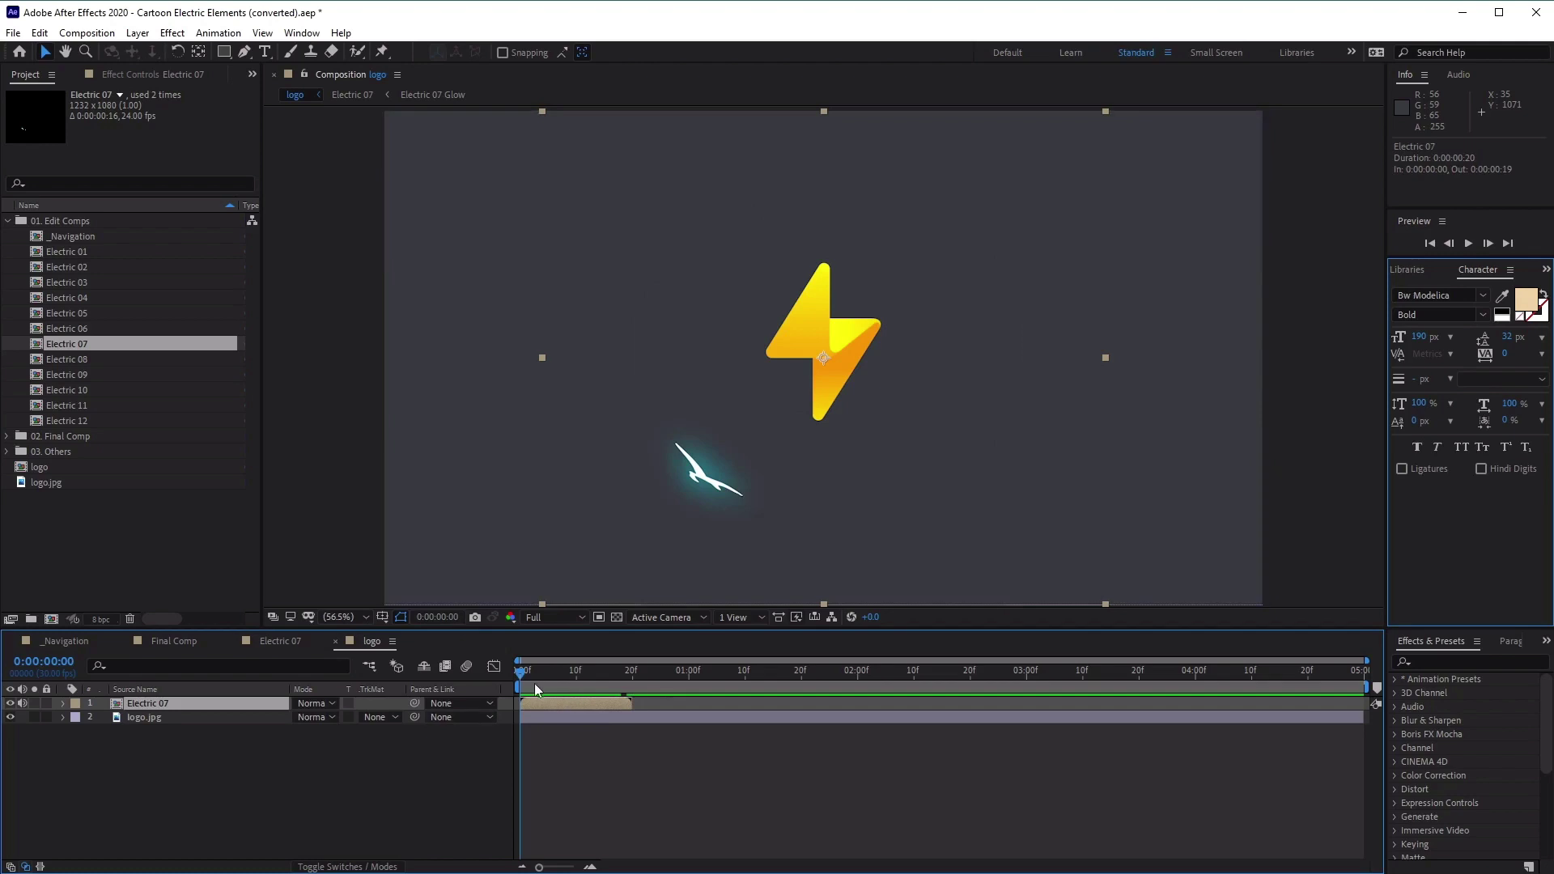
pyautogui.moveTo(534, 683); pyautogui.dragTo(637, 677)
pyautogui.press('space')
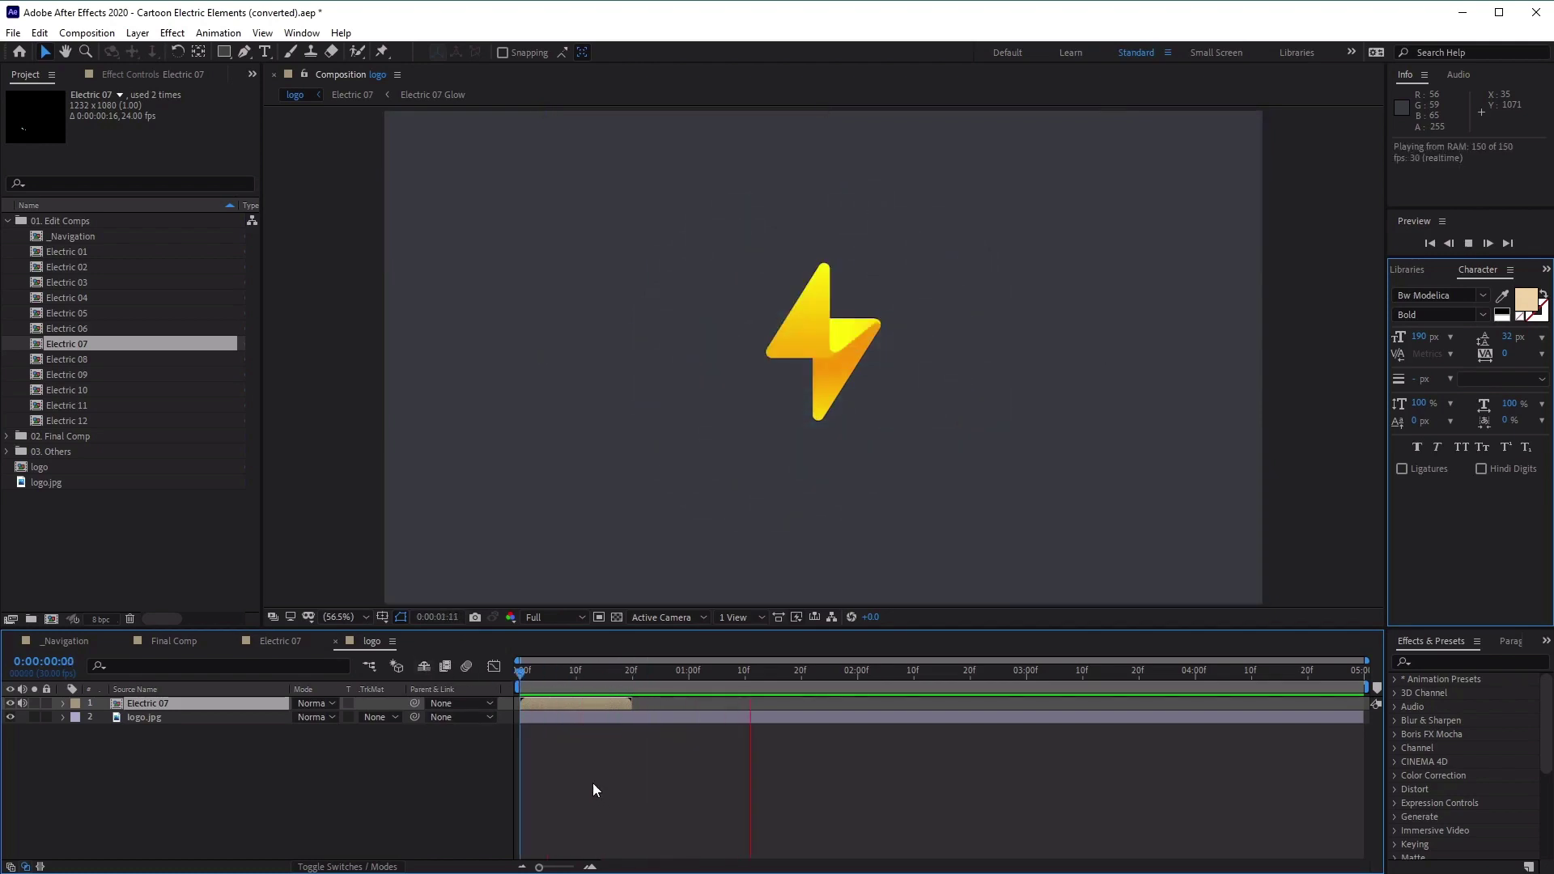
pyautogui.press('space')
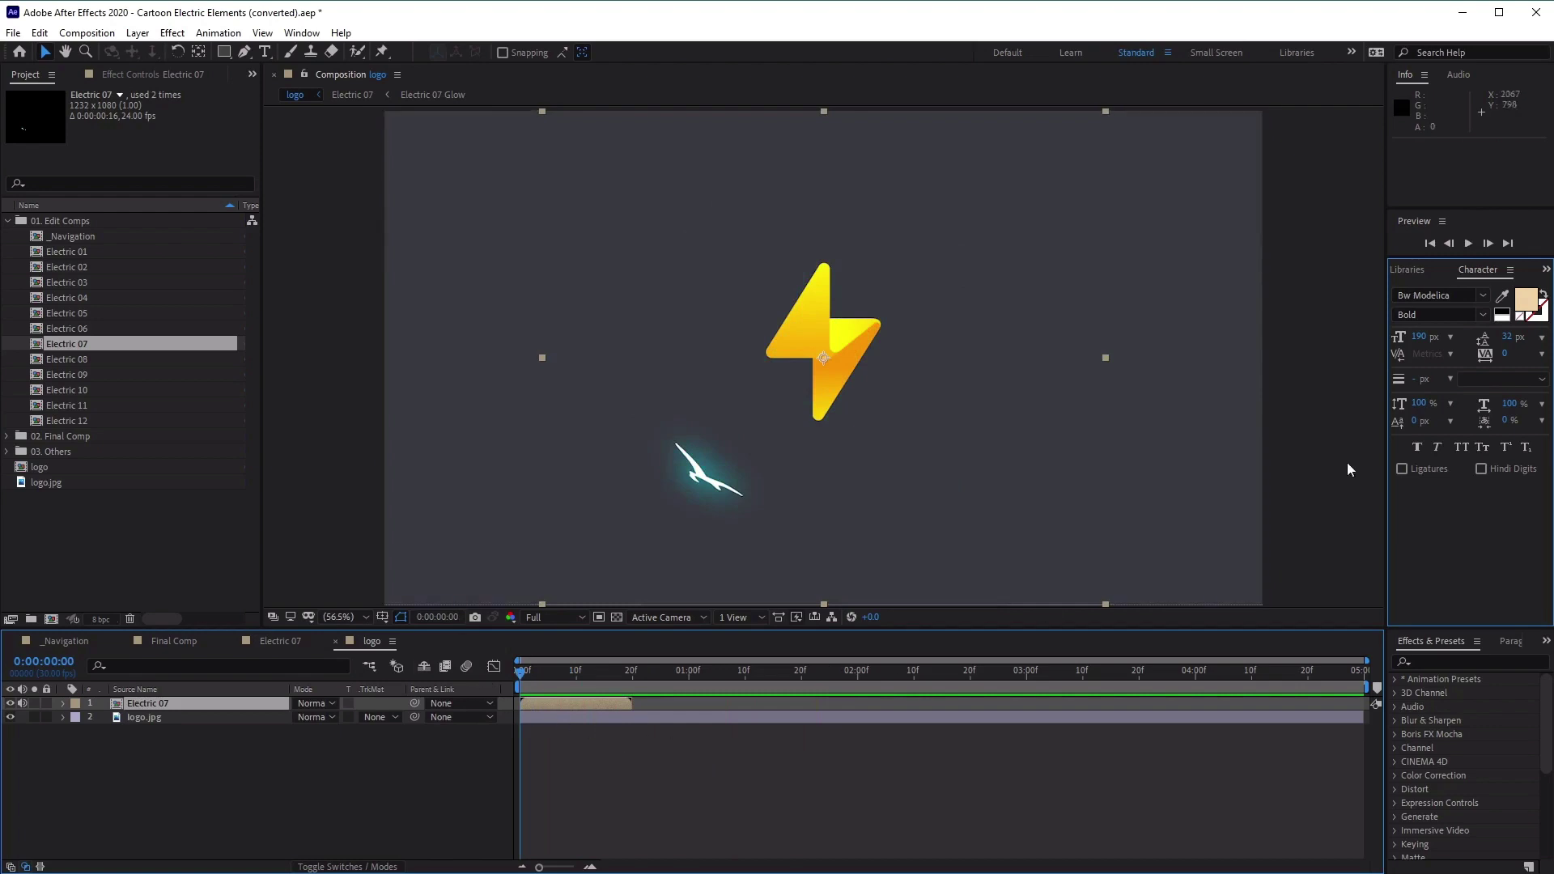
pyautogui.click(1470, 243)
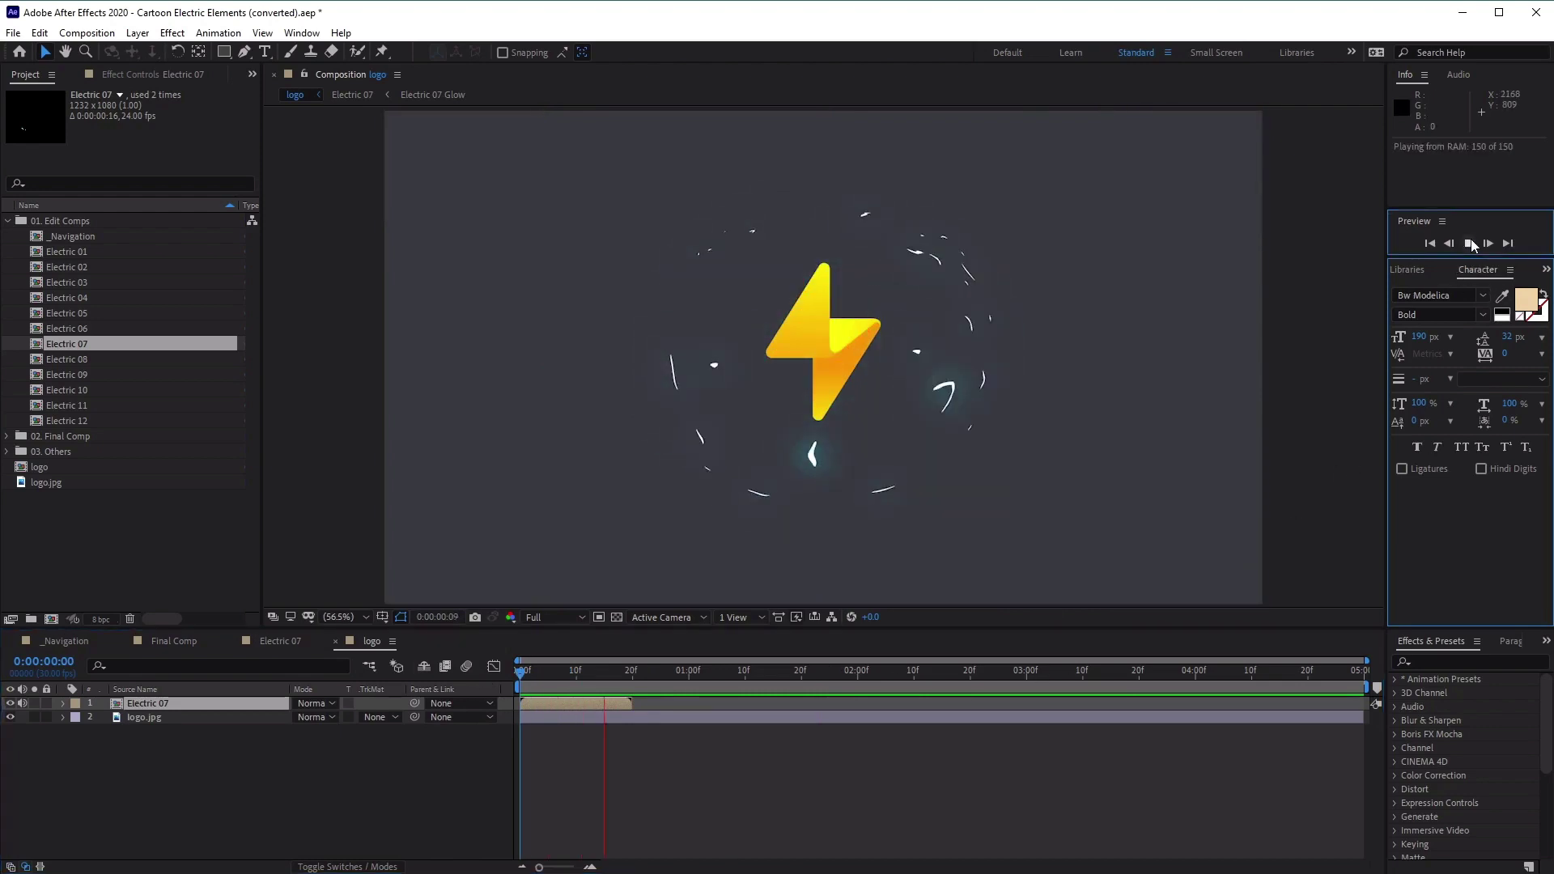
pyautogui.click(1471, 244)
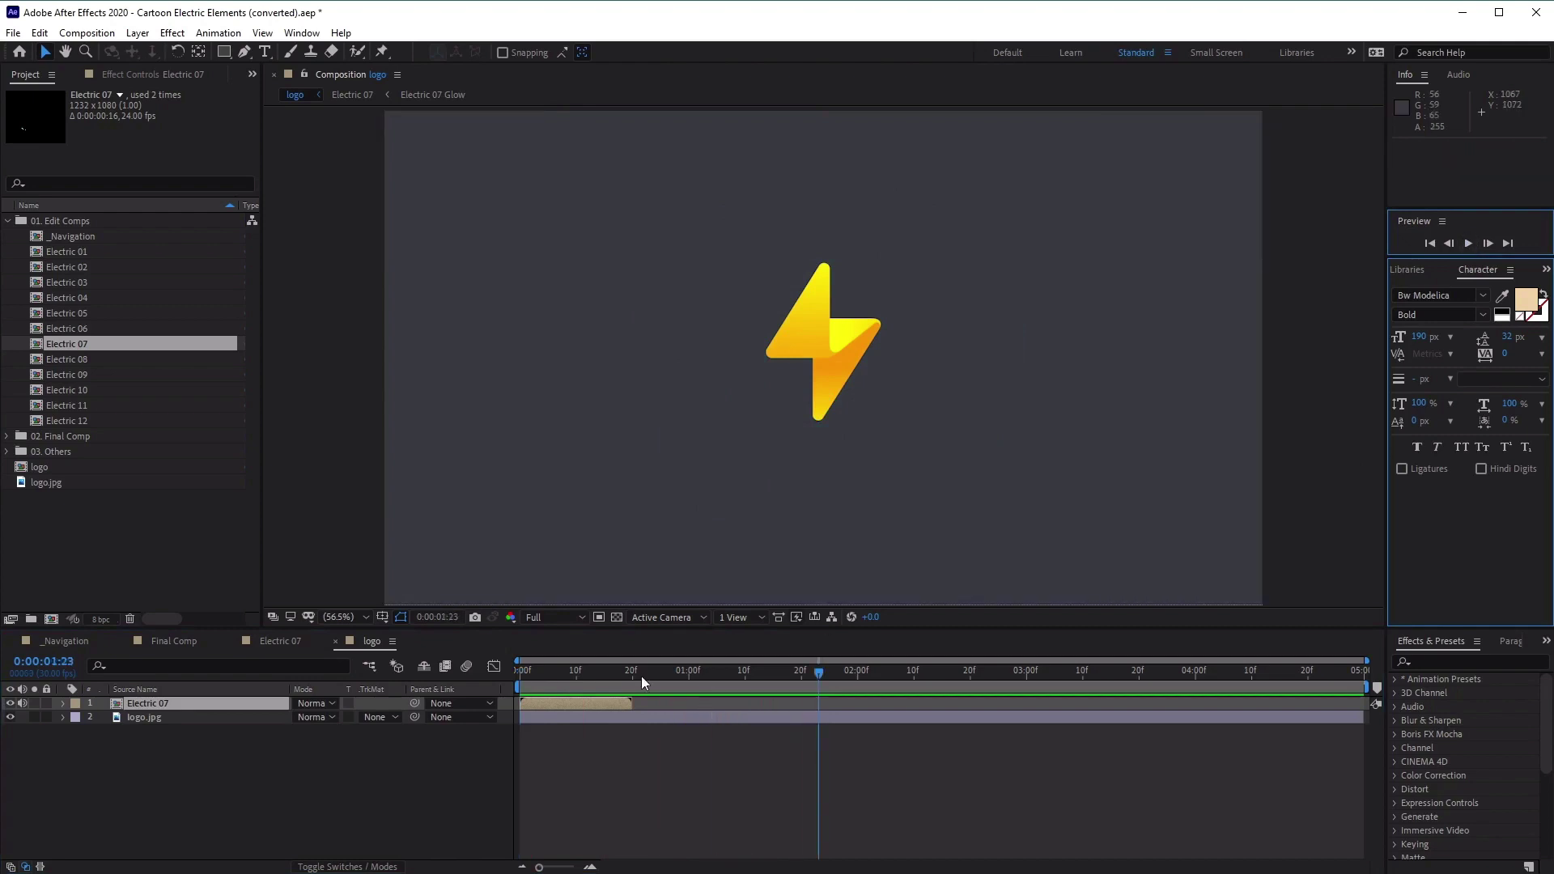
pyautogui.moveTo(641, 677); pyautogui.dragTo(569, 682)
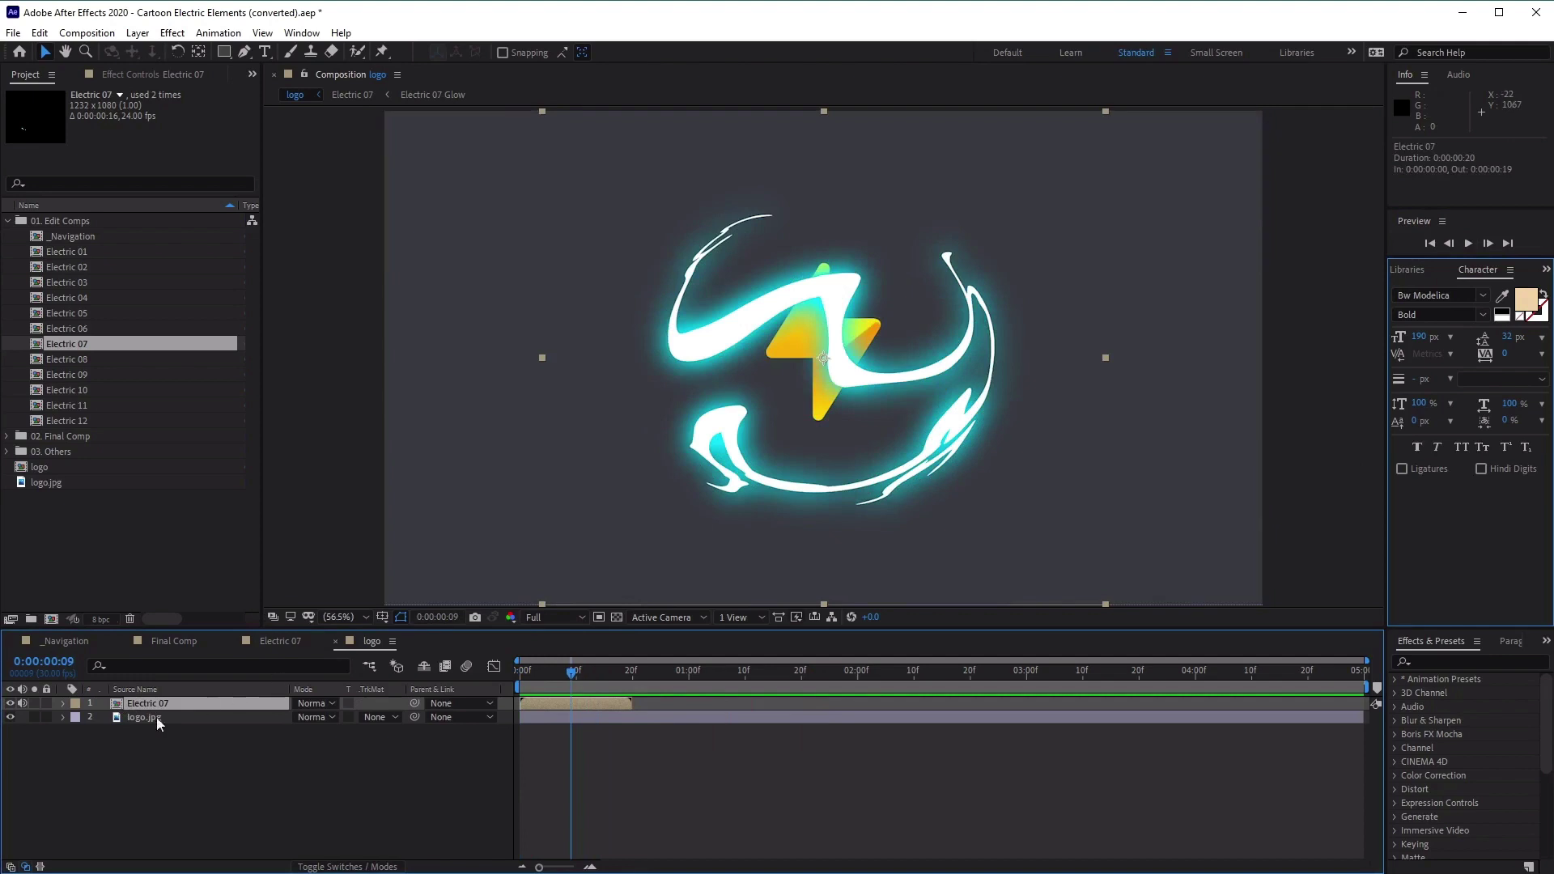
# Step: Set the Electric 07 layer's Position to 877, 600 and Scale to 151%
pyautogui.click(64, 702)
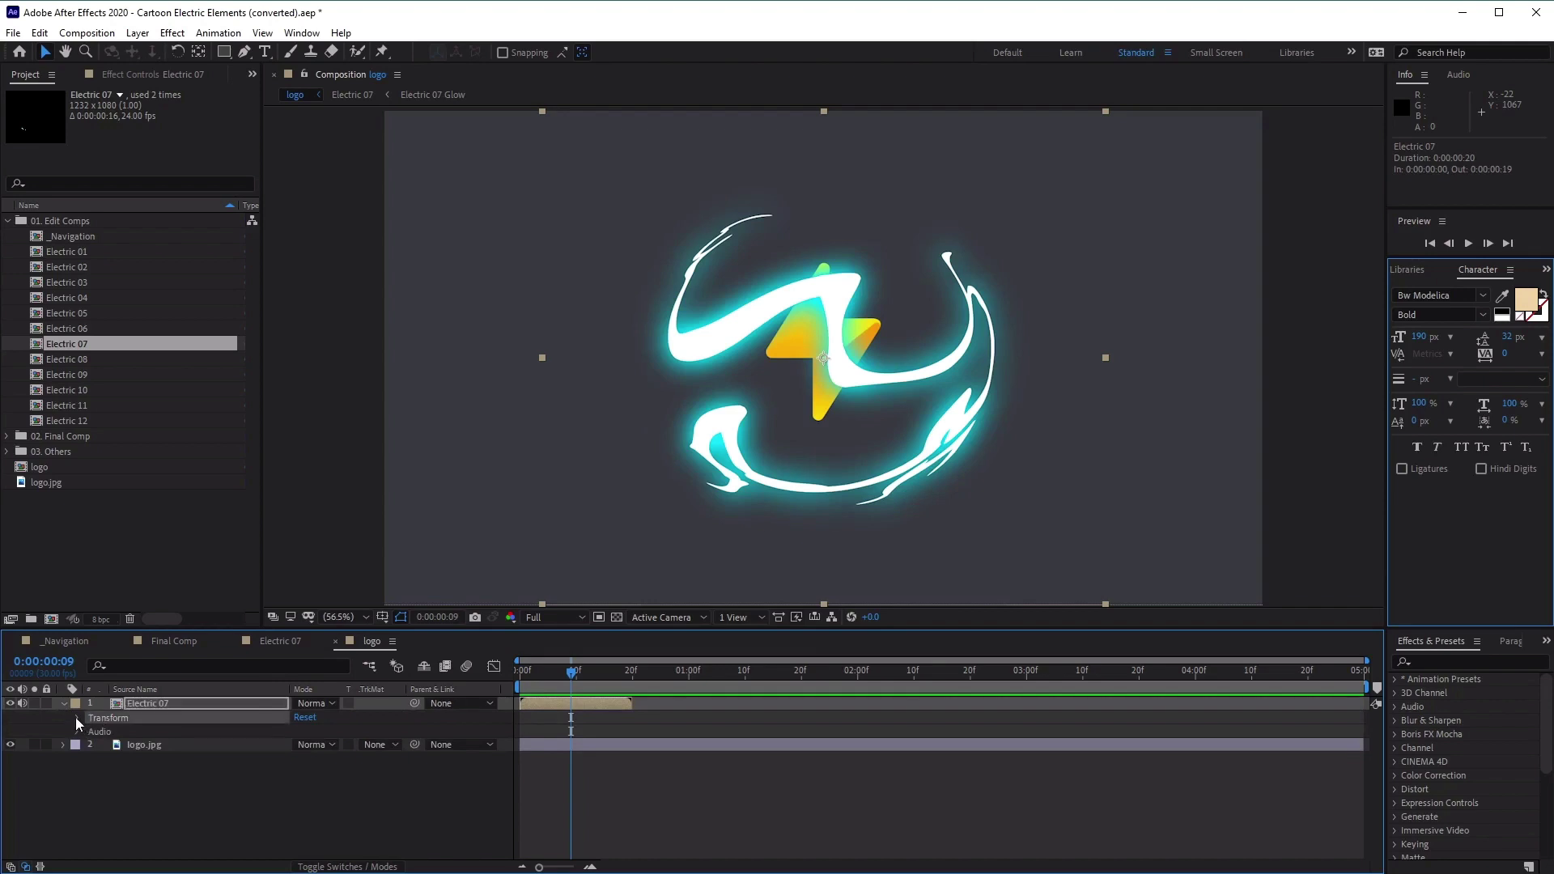
pyautogui.click(77, 718)
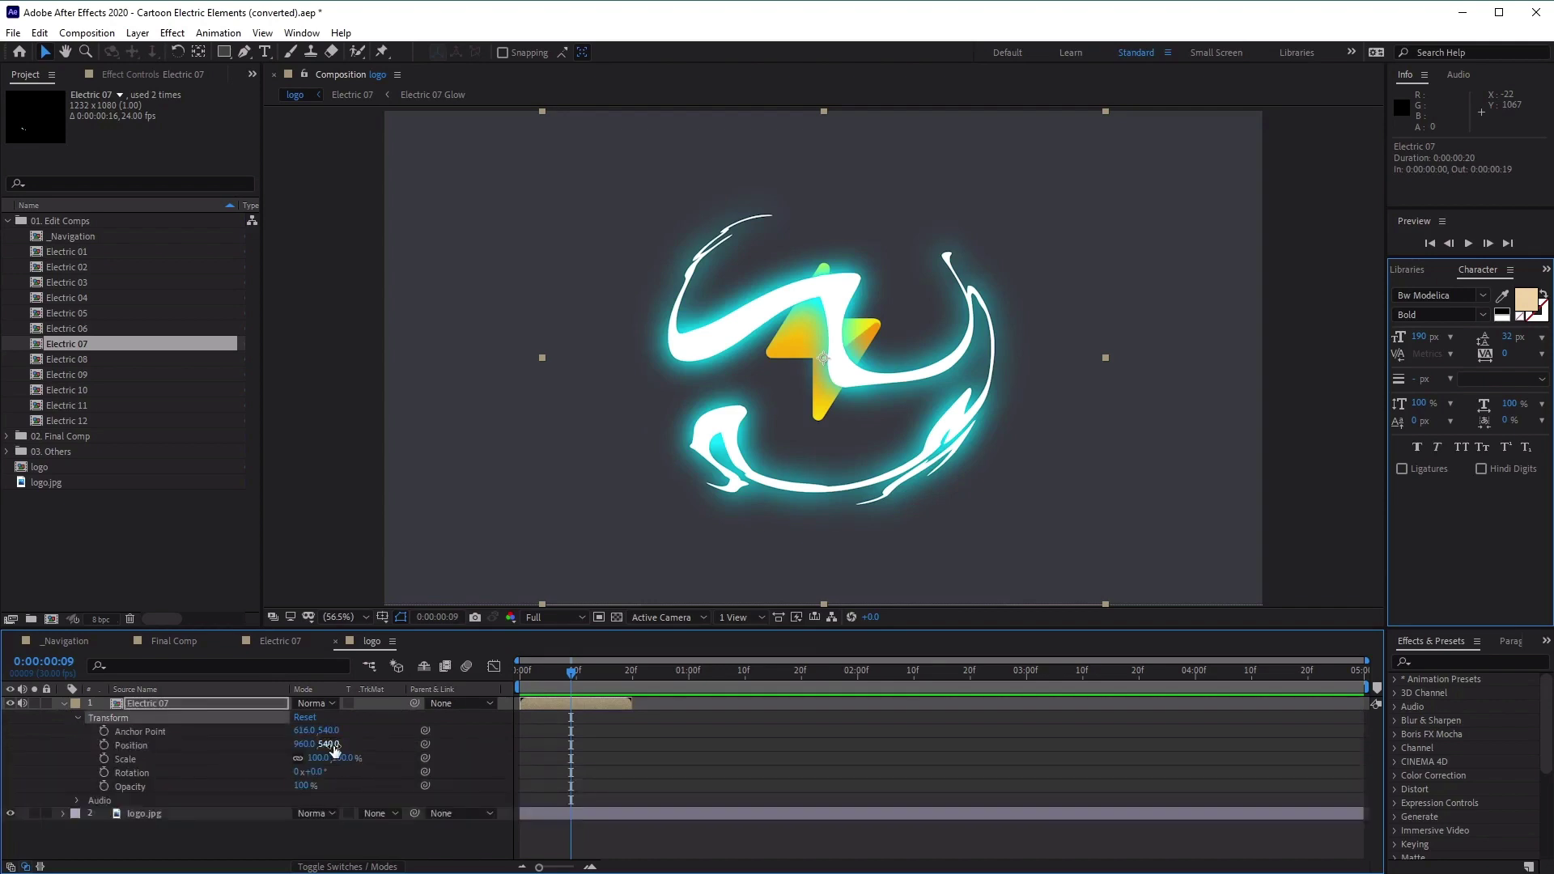
pyautogui.moveTo(327, 743); pyautogui.dragTo(243, 744)
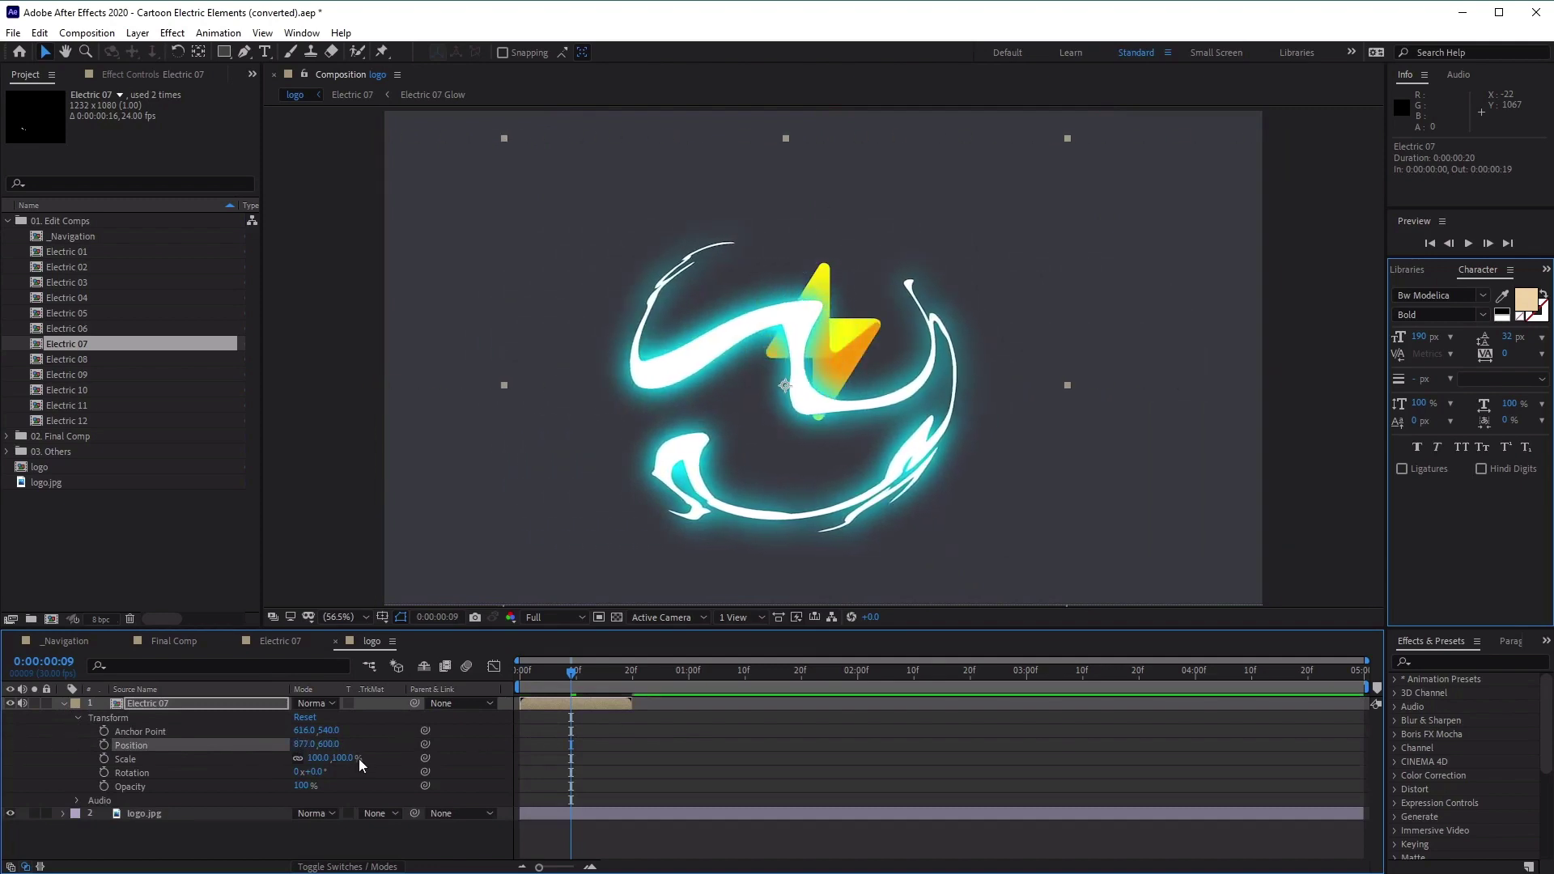
pyautogui.moveTo(344, 758); pyautogui.dragTo(442, 790)
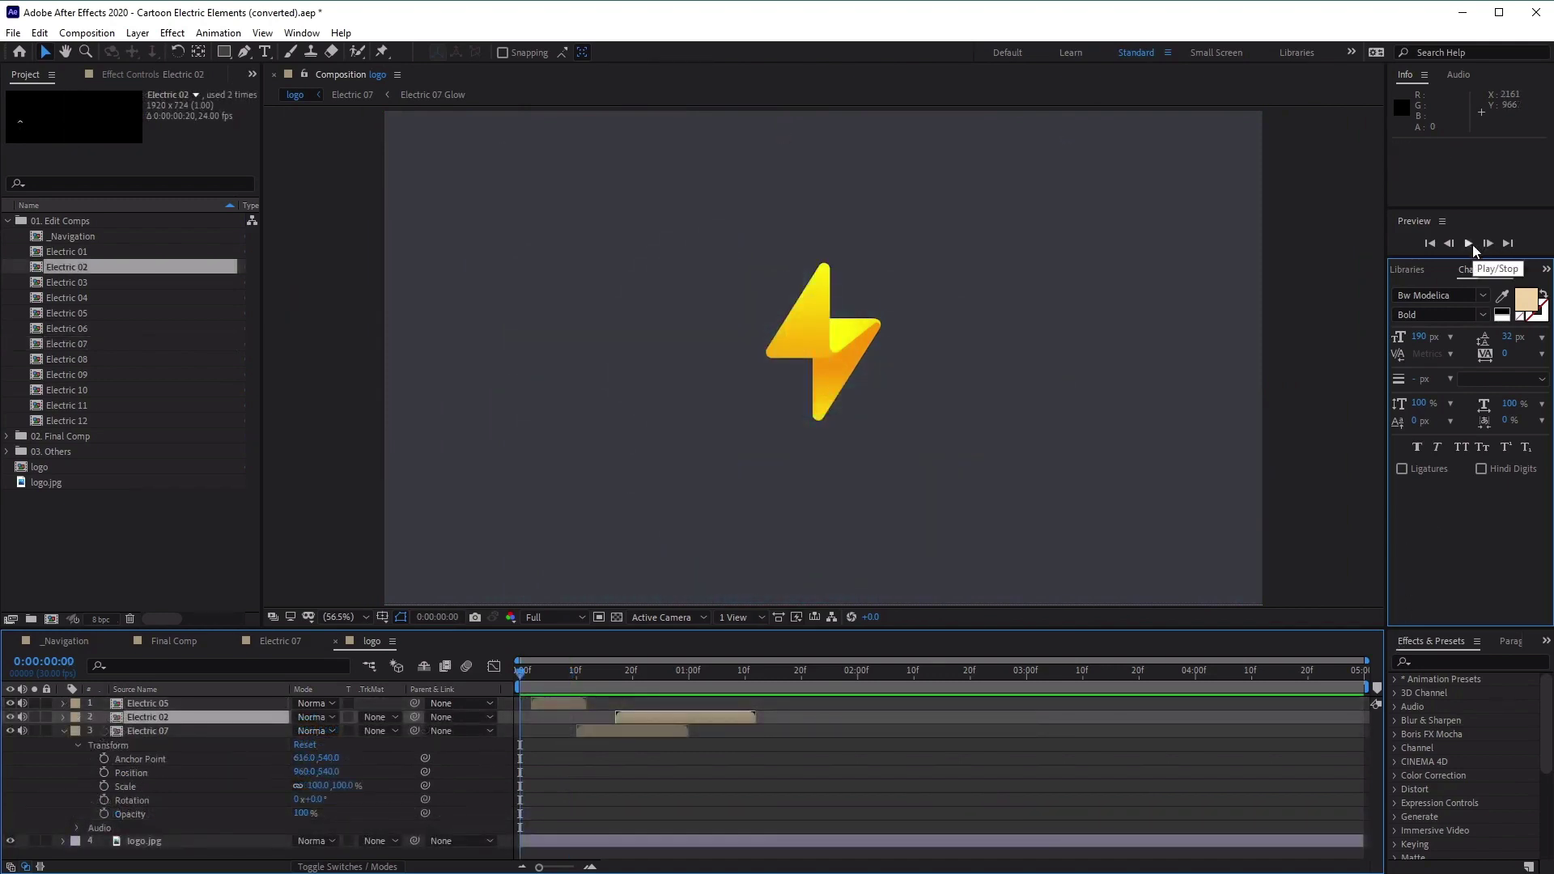
# Step: Play a preview of the logo comp with the stacked Electric layers
pyautogui.click(1469, 244)
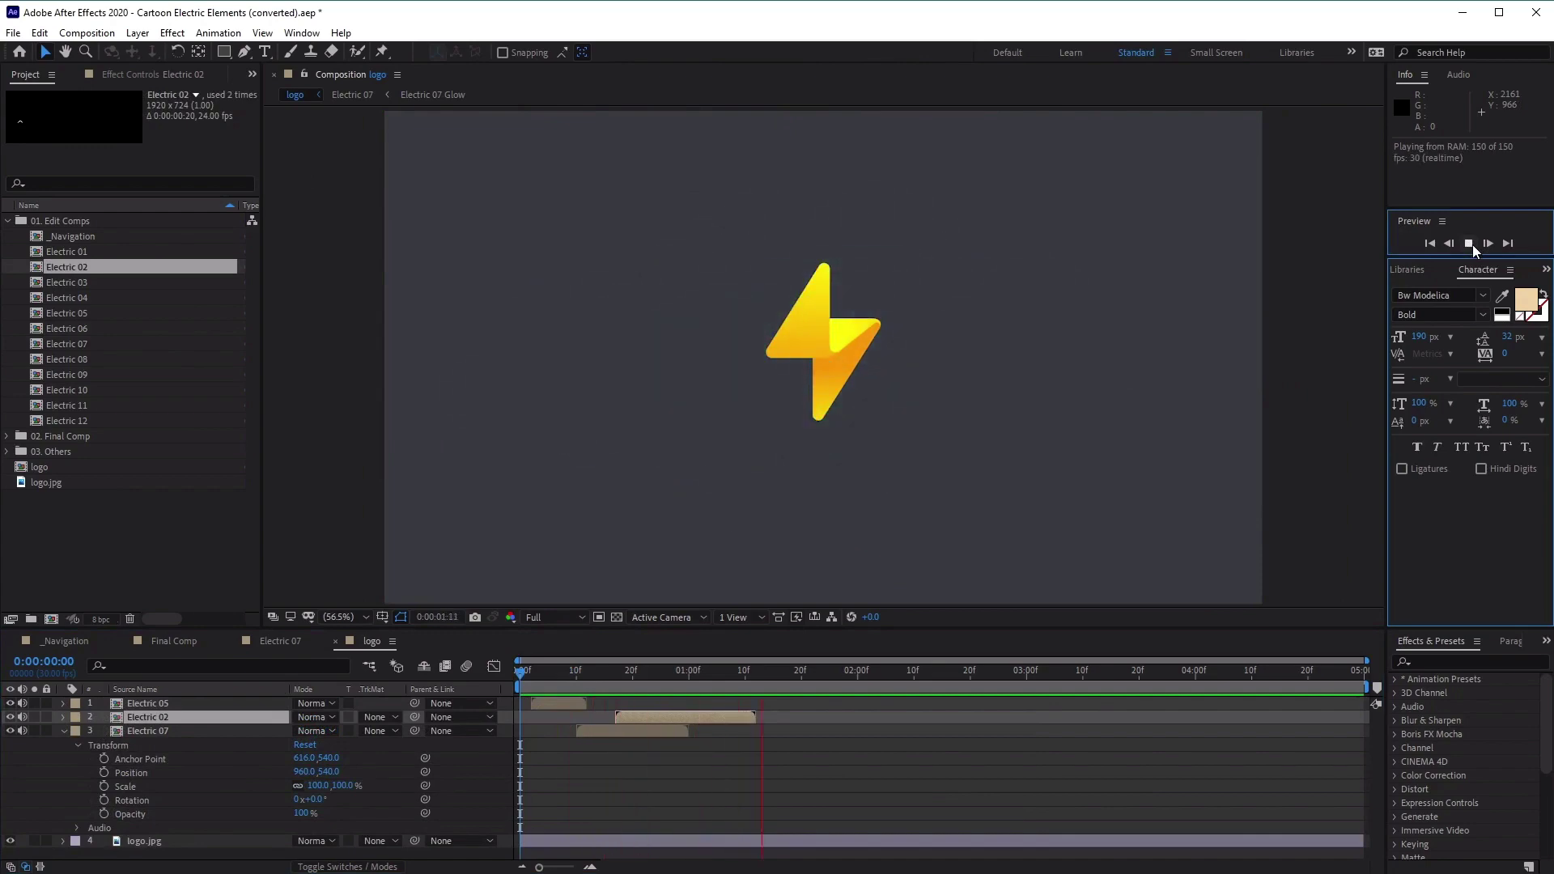